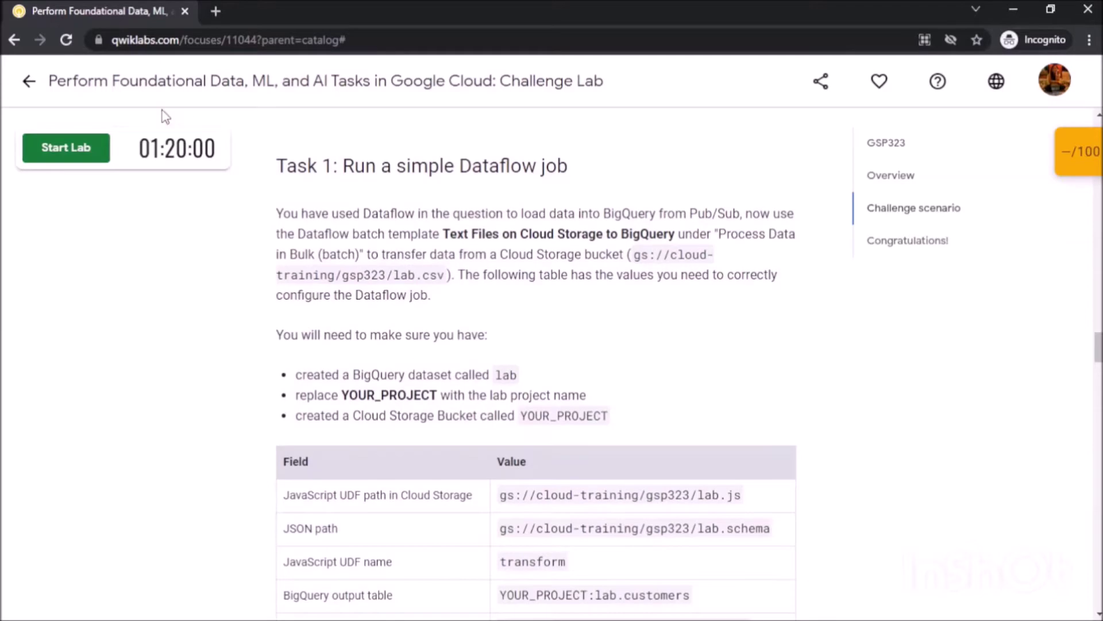
Start the challenge lab and review the Task 1 requirements for the Dataflow job.
{"action": "left_click", "coordinate": [101, 158]}
{"action": "left_click", "coordinate": [474, 405]}
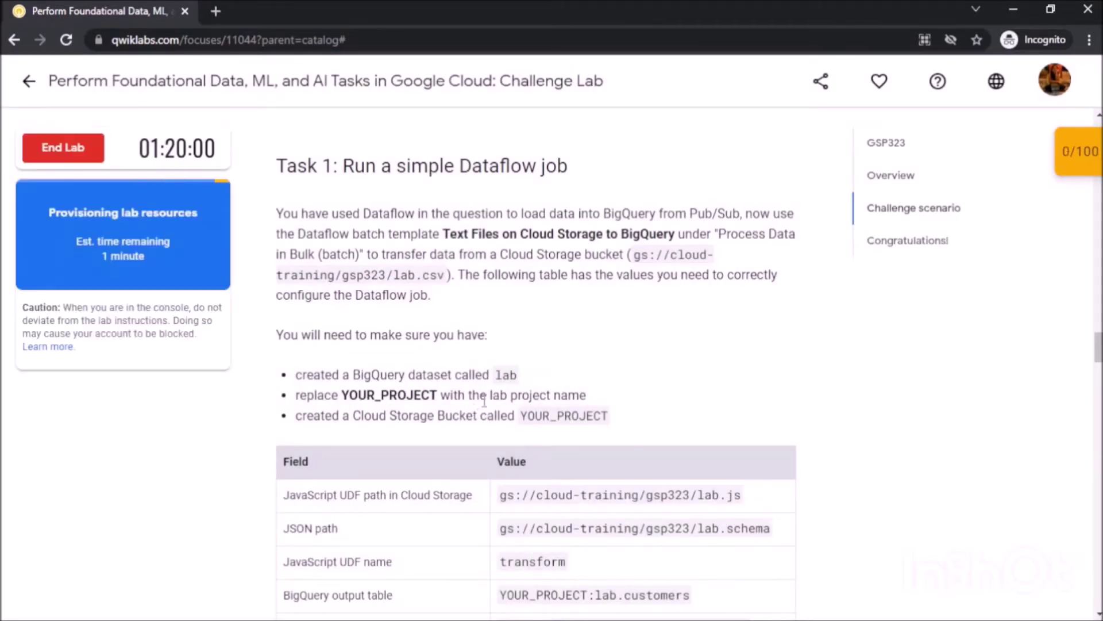
{"action": "scroll", "coordinate": [483, 399], "scroll_direction": "down", "scroll_amount": 3}
{"action": "scroll", "coordinate": [483, 399], "scroll_direction": "up", "scroll_amount": 4}
{"action": "scroll", "coordinate": [484, 402], "scroll_direction": "down", "scroll_amount": 2}
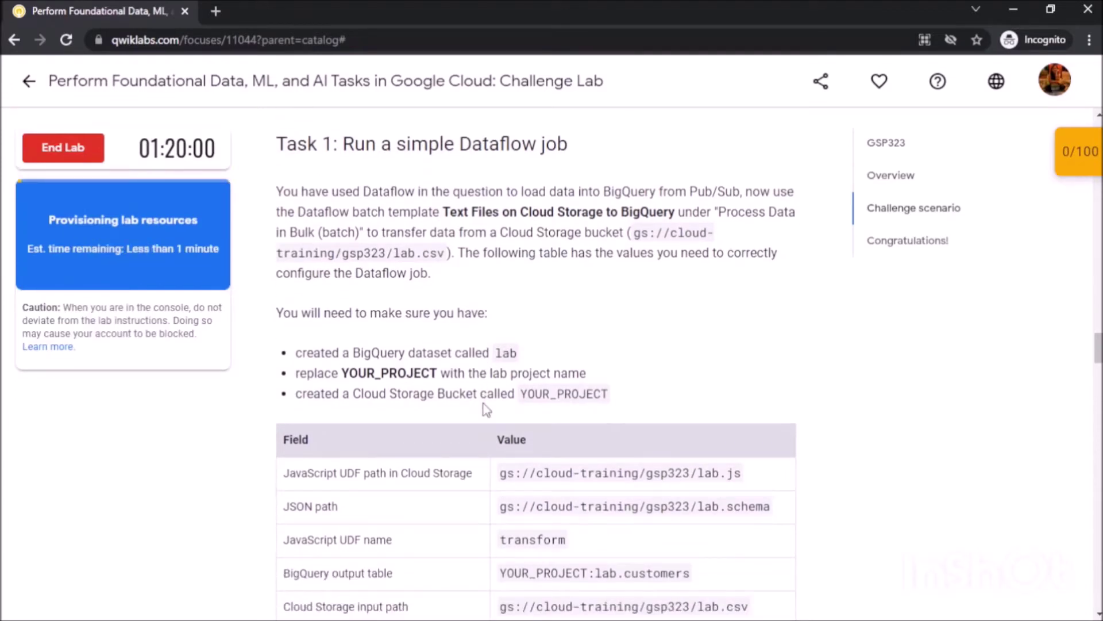
Open the Google console from the lab page and sign in to the student account with the lab password.
{"action": "left_click", "coordinate": [125, 266]}
{"action": "left_click", "coordinate": [98, 11]}
{"action": "left_click", "coordinate": [205, 390]}
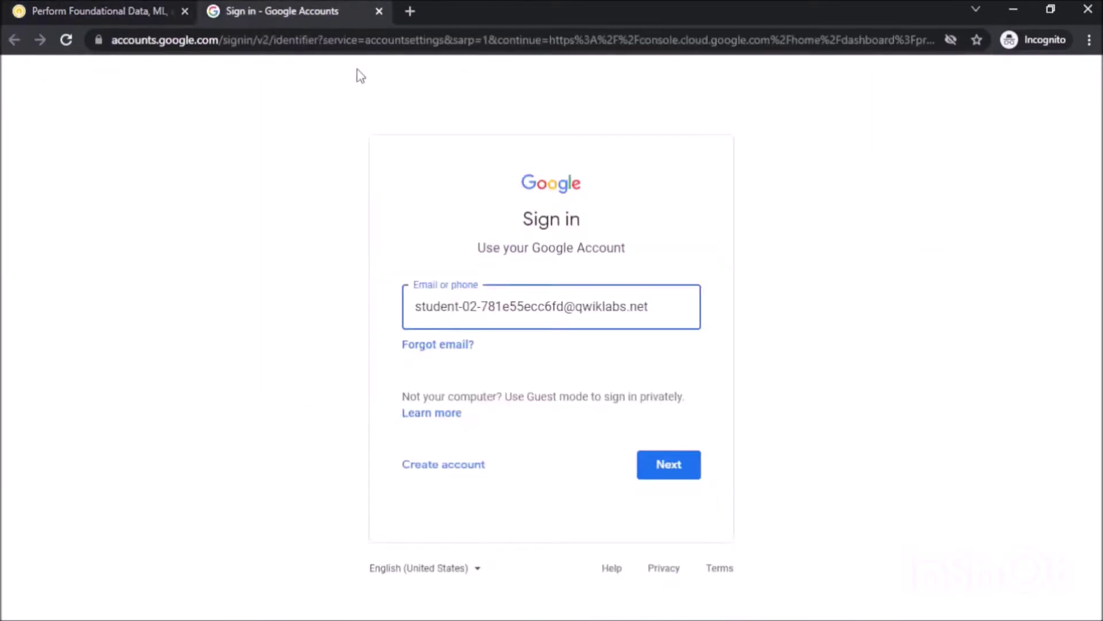
{"action": "left_click", "coordinate": [668, 463]}
{"action": "key", "text": "ctrl+v"}
{"action": "key", "text": "Return"}
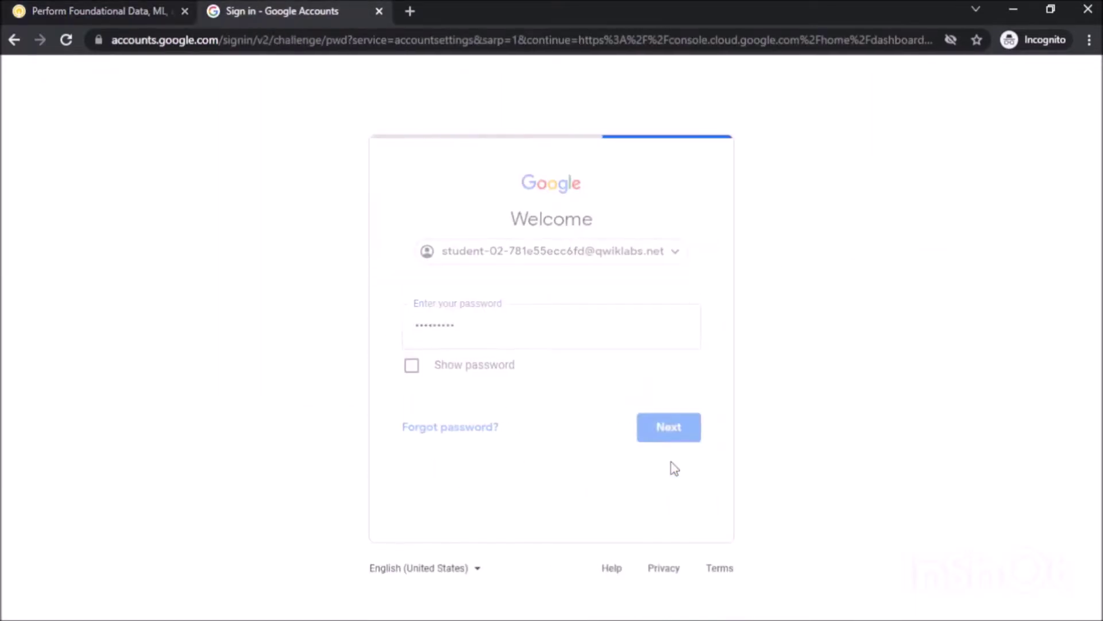
Accept the new account notice and agree to the Google Cloud Platform terms of service.
{"action": "left_click", "coordinate": [656, 499]}
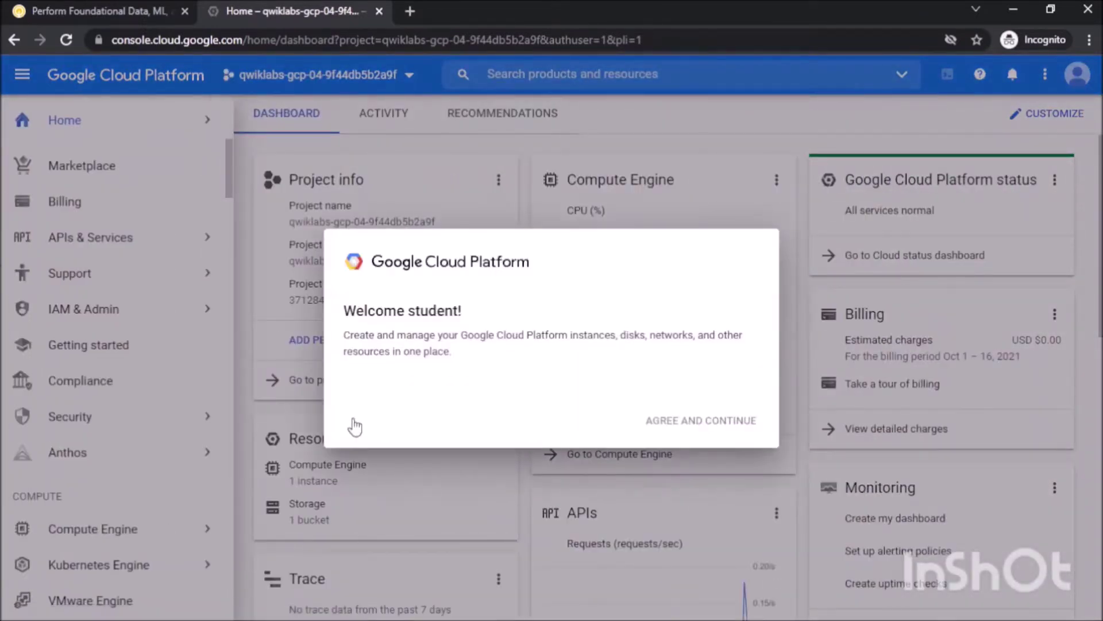
{"action": "left_click", "coordinate": [350, 410]}
{"action": "left_click", "coordinate": [697, 503]}
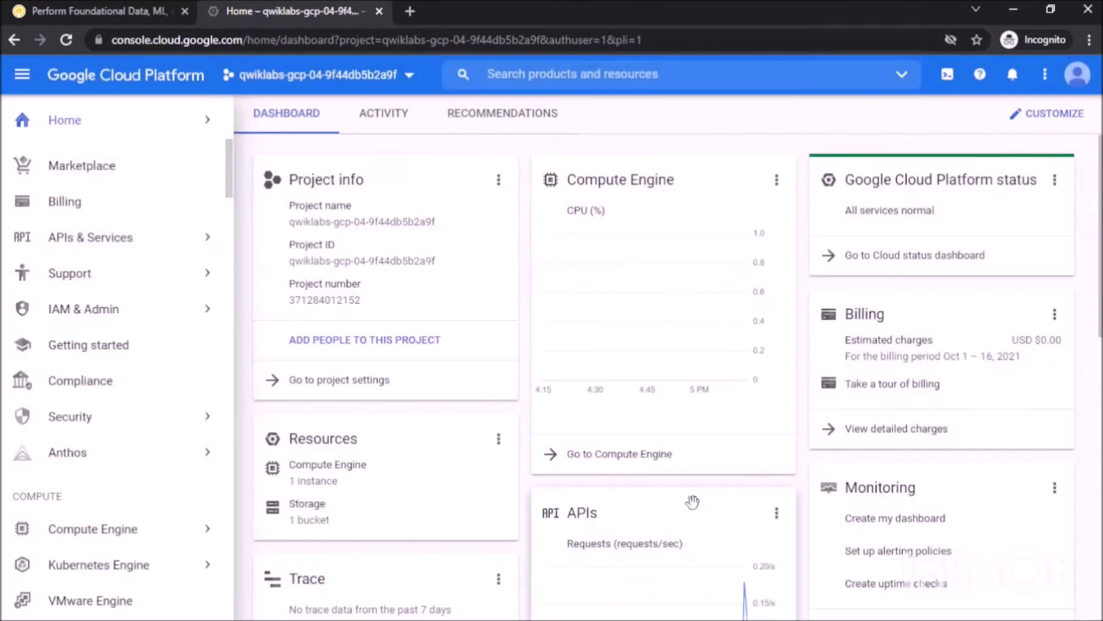
Open the BigQuery SQL workspace and dismiss its welcome message.
{"action": "left_click", "coordinate": [23, 75]}
{"action": "scroll", "coordinate": [47, 171], "scroll_direction": "down", "scroll_amount": 5}
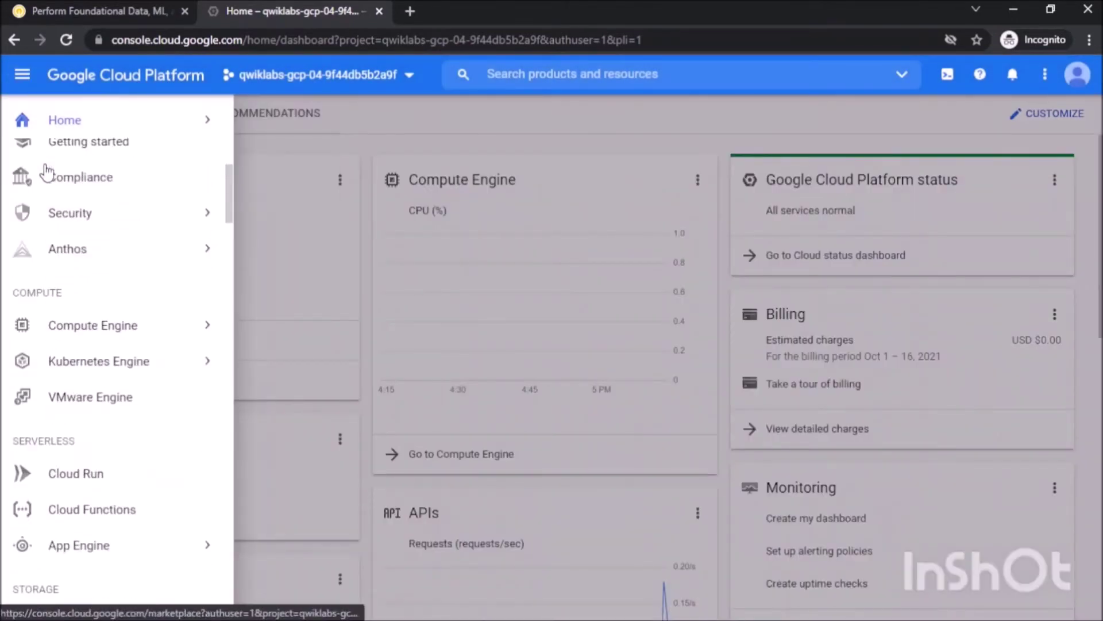
{"action": "scroll", "coordinate": [47, 172], "scroll_direction": "down", "scroll_amount": 10}
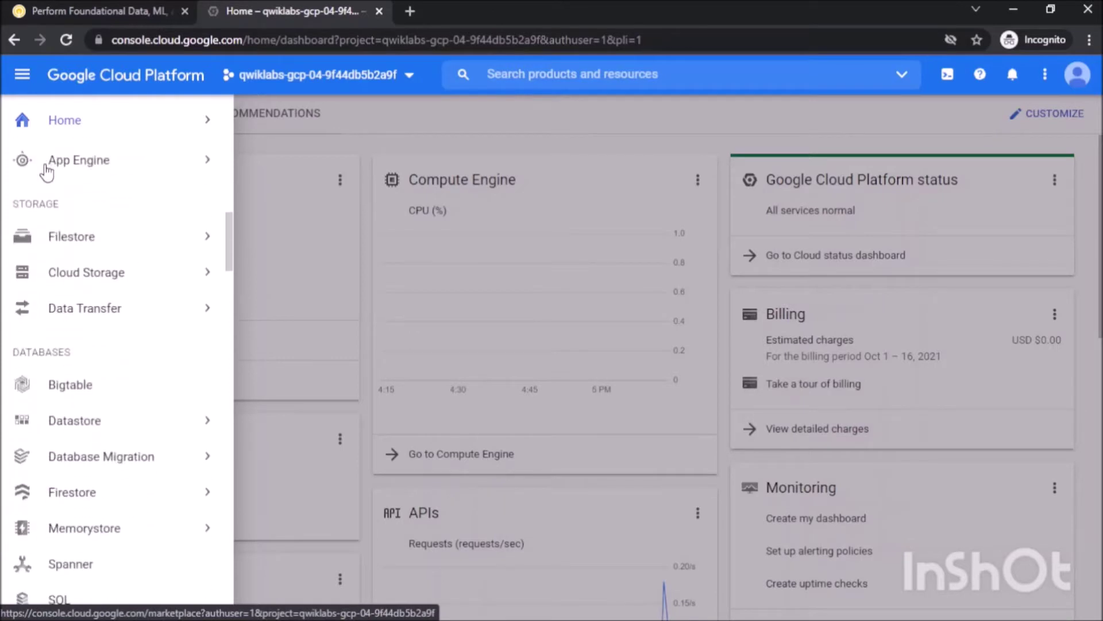
{"action": "scroll", "coordinate": [45, 171], "scroll_direction": "down", "scroll_amount": 10}
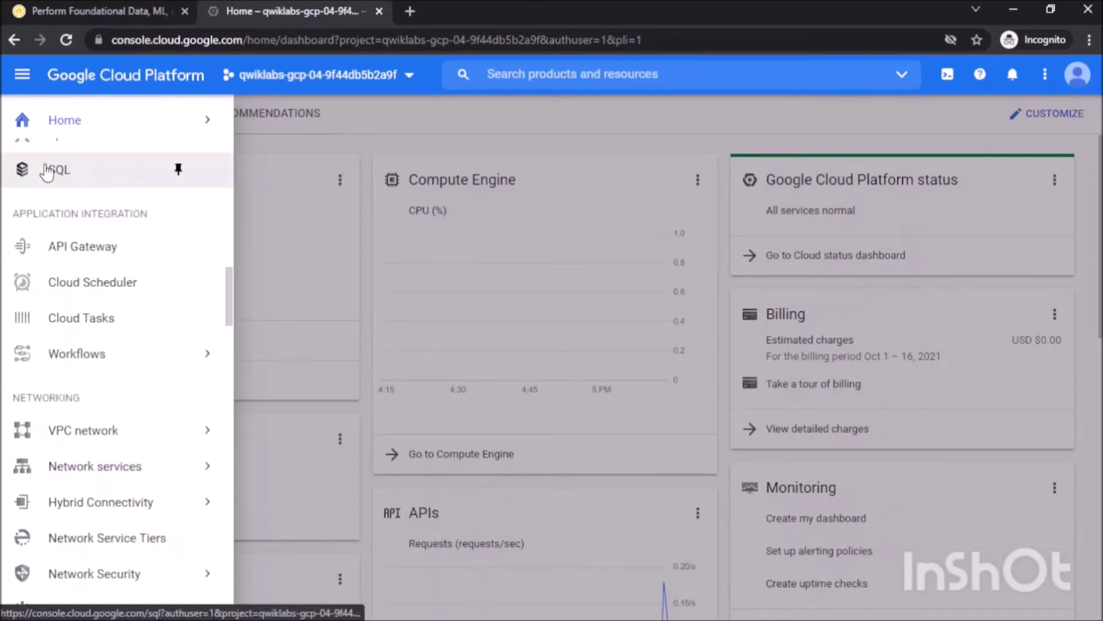
{"action": "scroll", "coordinate": [48, 171], "scroll_direction": "down", "scroll_amount": 8}
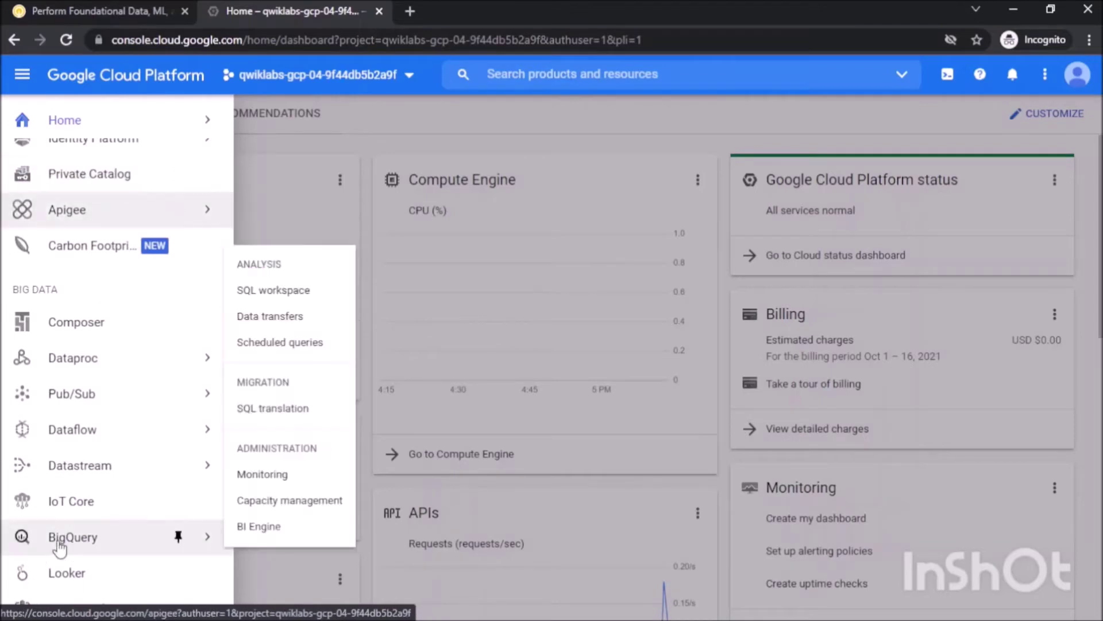
{"action": "left_click", "coordinate": [64, 536]}
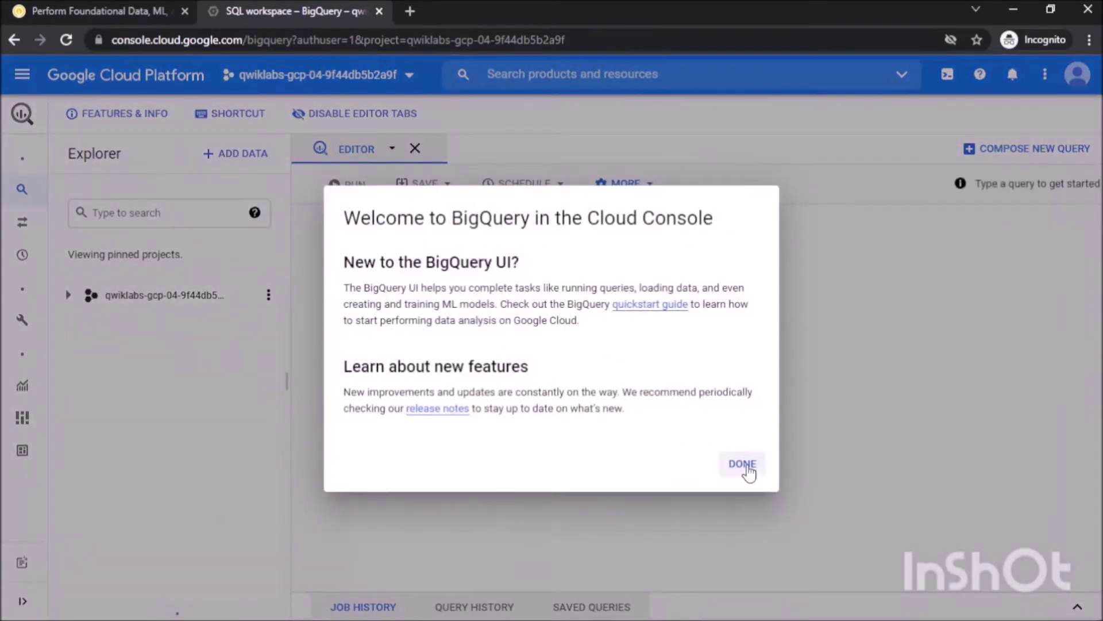
{"action": "left_click", "coordinate": [743, 466]}
Create a BigQuery dataset with the ID lab in the lab project, keeping the default location and encryption.
{"action": "right_click", "coordinate": [177, 306]}
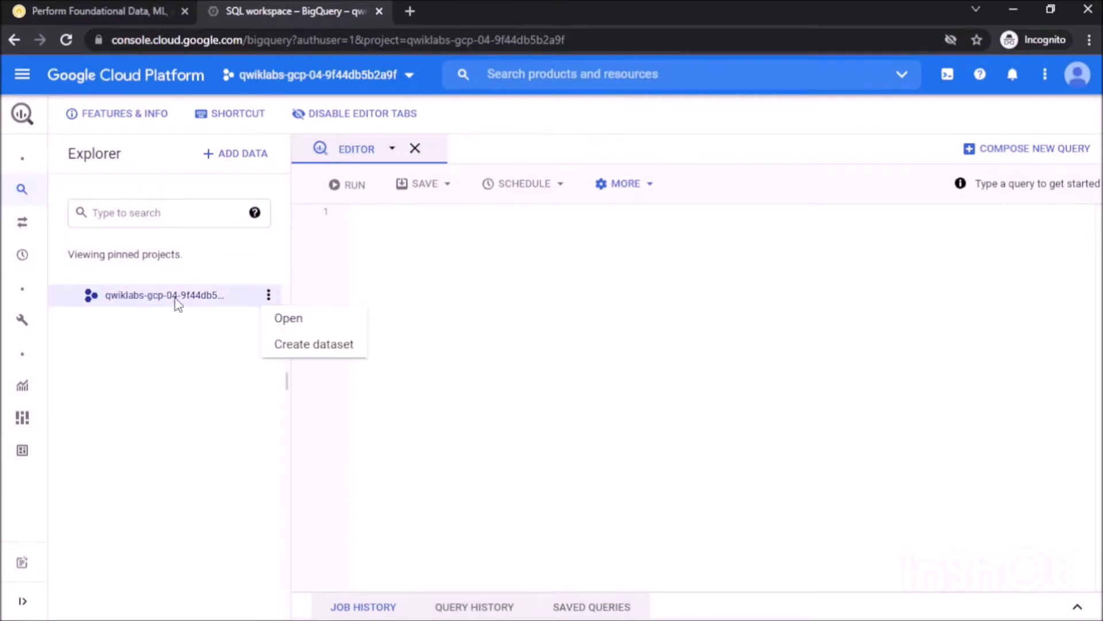
{"action": "left_click", "coordinate": [195, 302]}
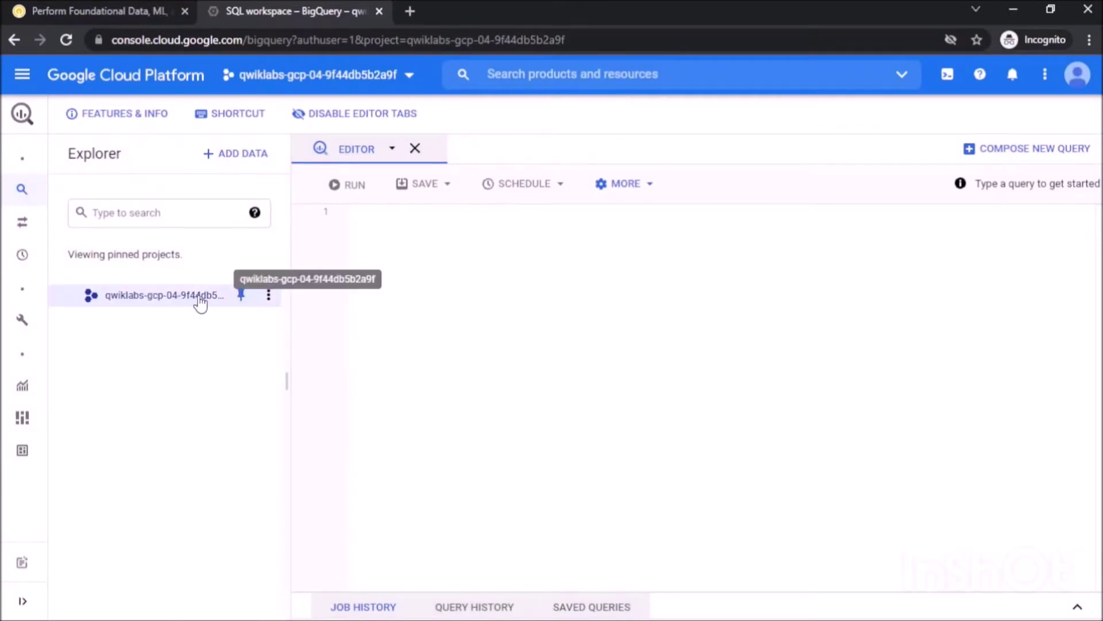
{"action": "left_click", "coordinate": [269, 295]}
{"action": "left_click", "coordinate": [294, 345]}
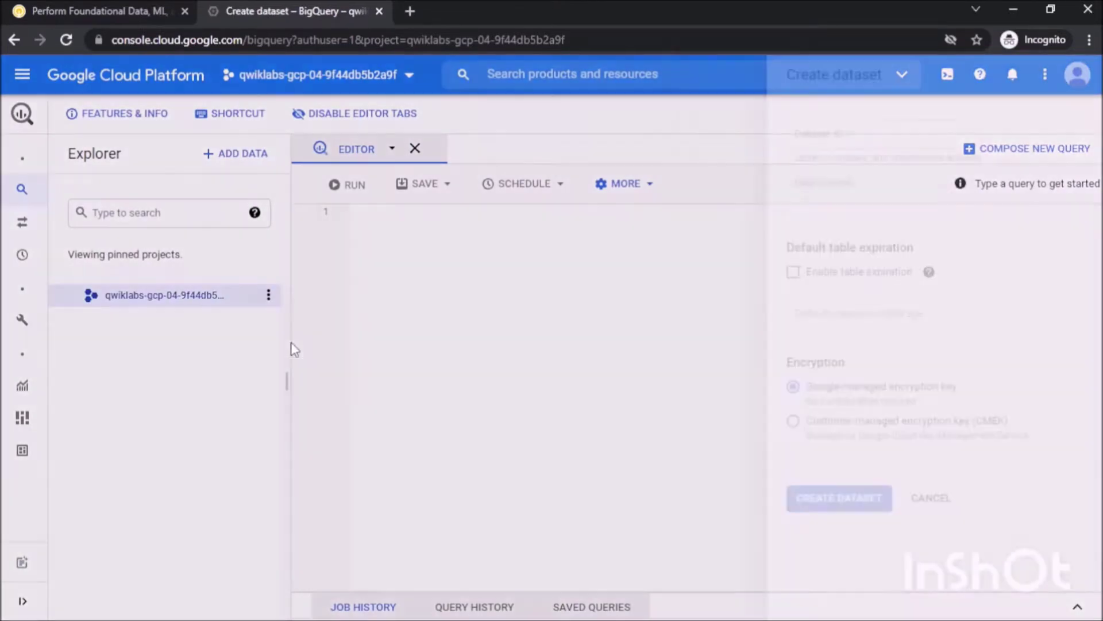
{"action": "left_click", "coordinate": [691, 140]}
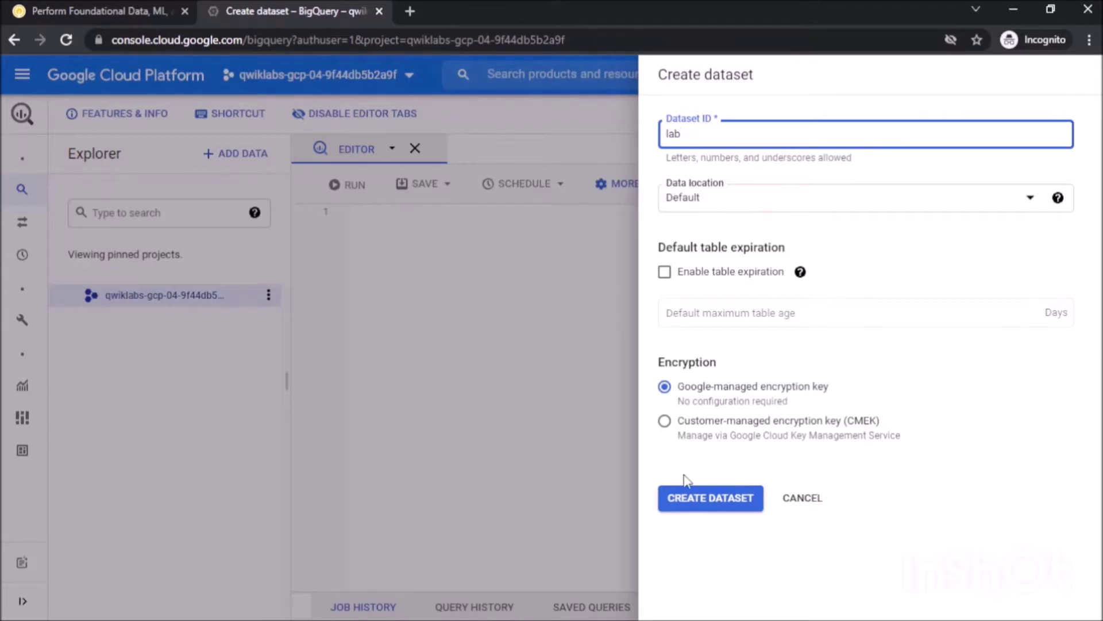
{"action": "left_click", "coordinate": [692, 511]}
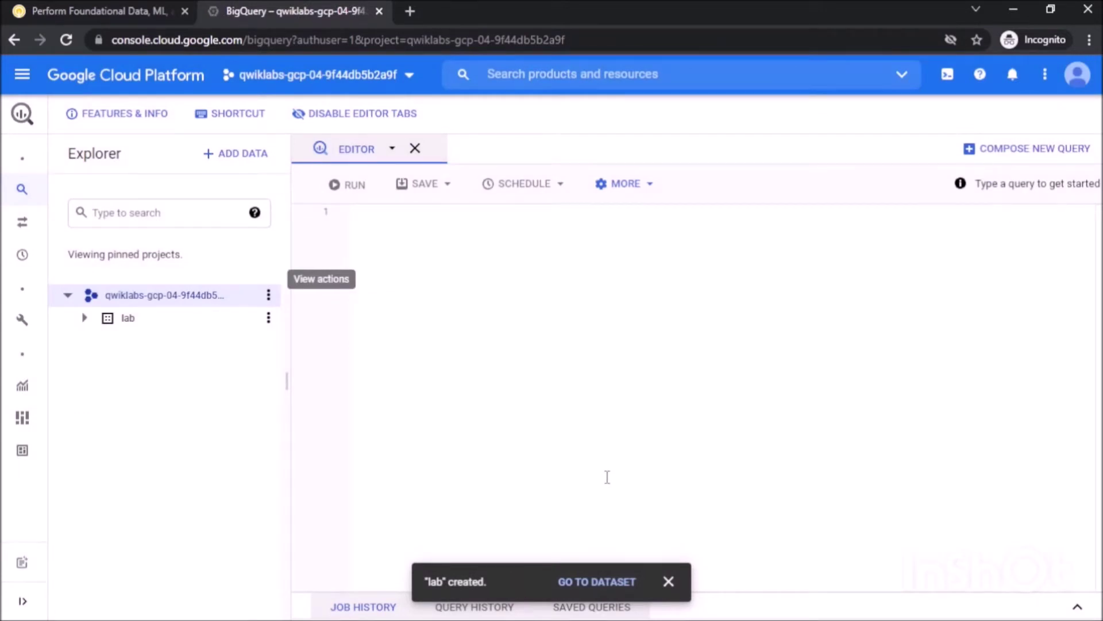
Start Cloud Shell and list the credentialed accounts with gcloud auth list.
{"action": "left_click", "coordinate": [949, 86]}
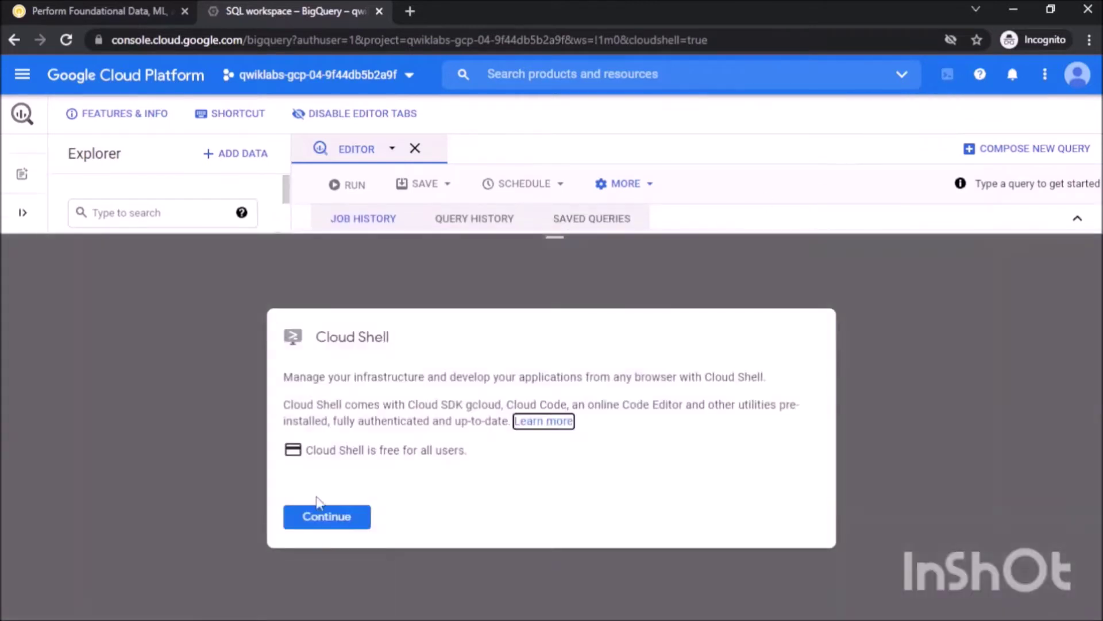
{"action": "left_click", "coordinate": [302, 519]}
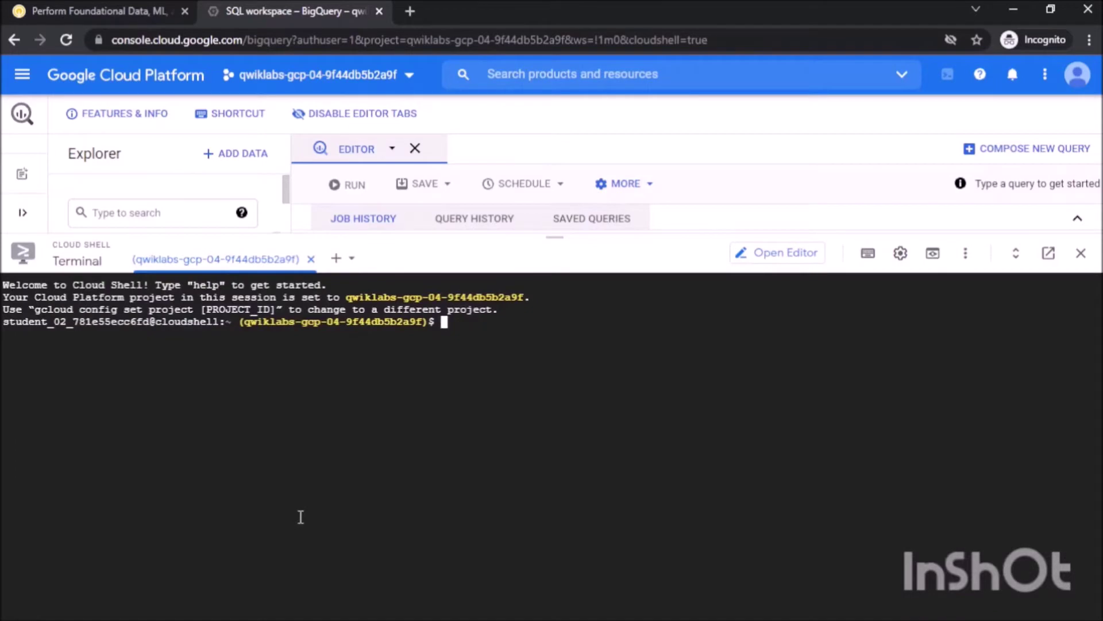
{"action": "type", "text": "gcloud auth list"}
{"action": "key", "text": "Return"}
{"action": "left_click", "coordinate": [399, 496]}
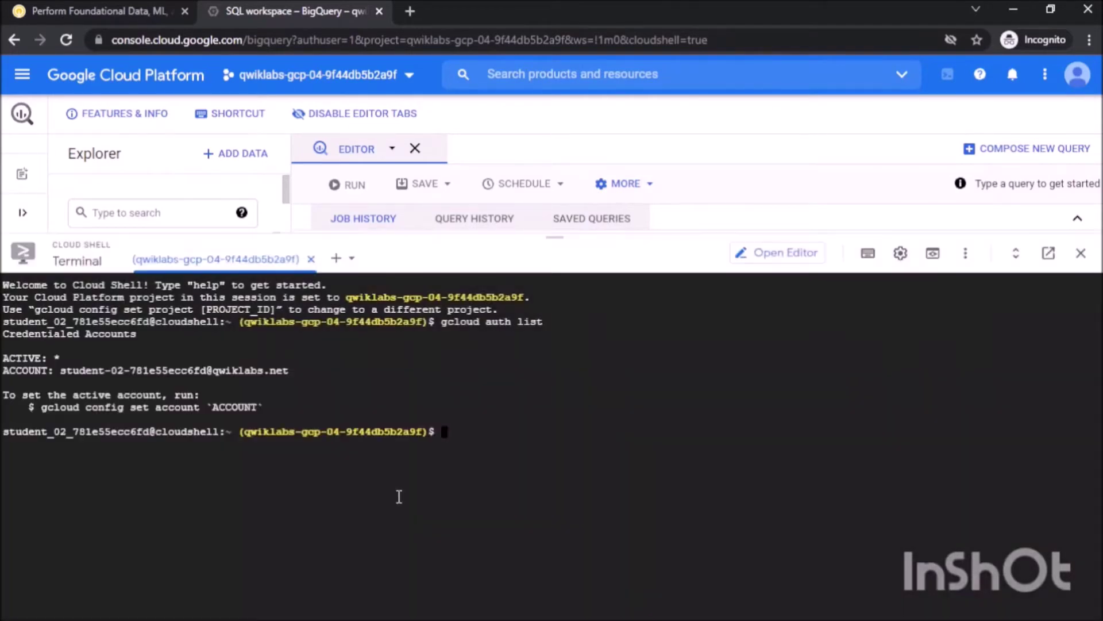
Copy the lab's JSON schema file into the current Cloud Shell directory with gsutil cp gs://cloud-training/gsp323/lab.schema.
{"action": "key", "text": "ctrl+shift+Tab"}
{"action": "left_click", "coordinate": [583, 523]}
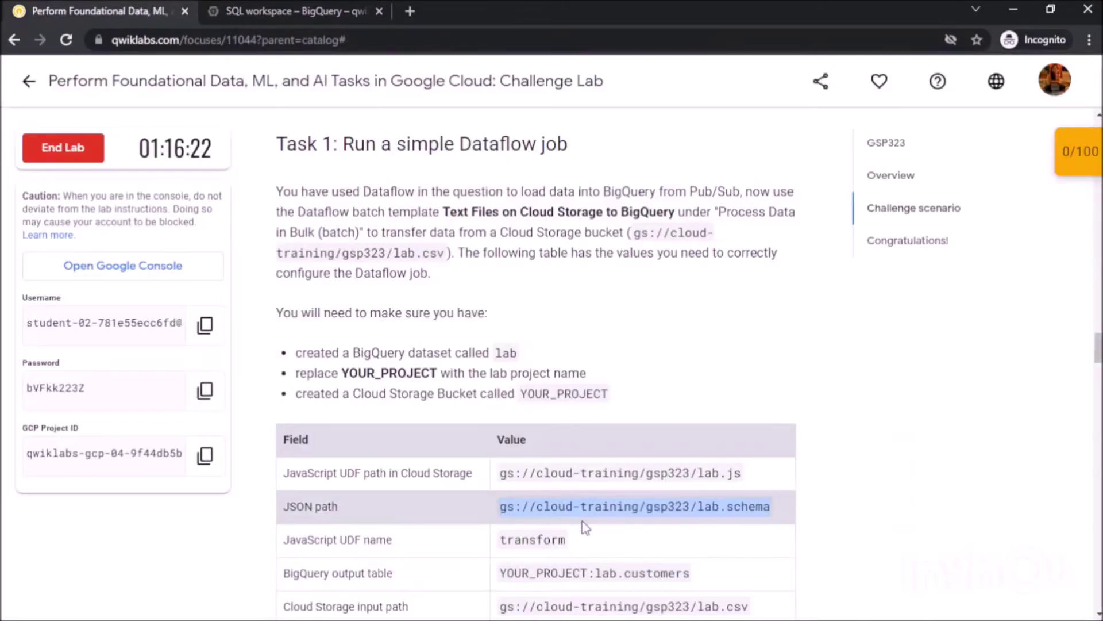
{"action": "left_click_drag", "start_coordinate": [503, 508], "coordinate": [611, 506]}
{"action": "key", "text": "ctrl+Tab"}
{"action": "type", "text": "gsutil cp"}
{"action": "type", "text": "gs://cloud-training/gsp323/lab.schema"}
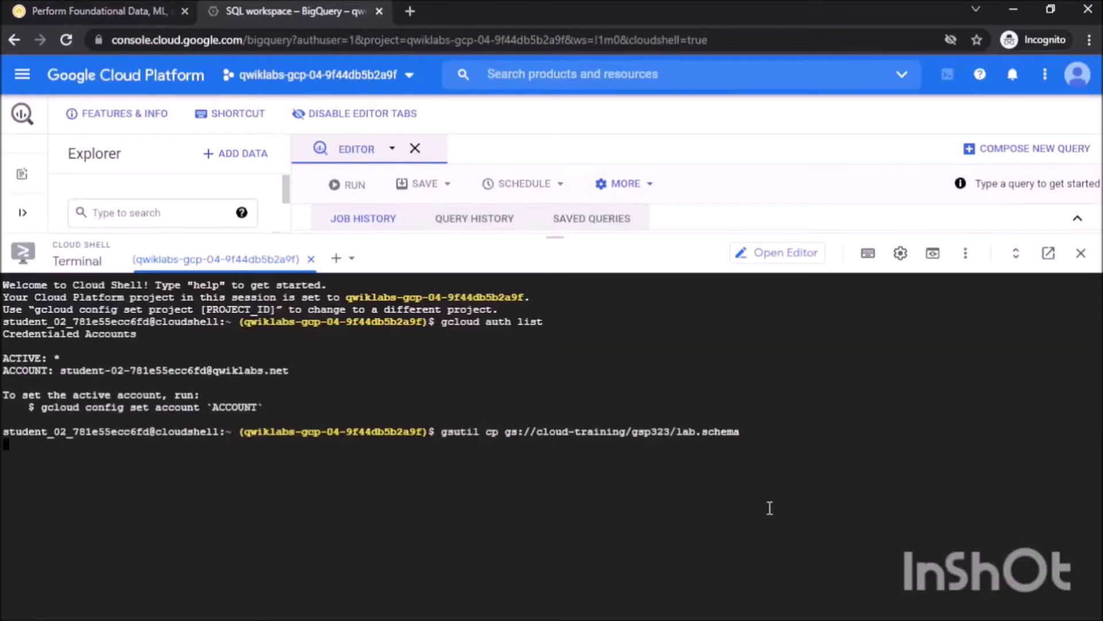
{"action": "key", "text": "Up"}
{"action": "type", "text": "."}
{"action": "key", "text": "Return"}
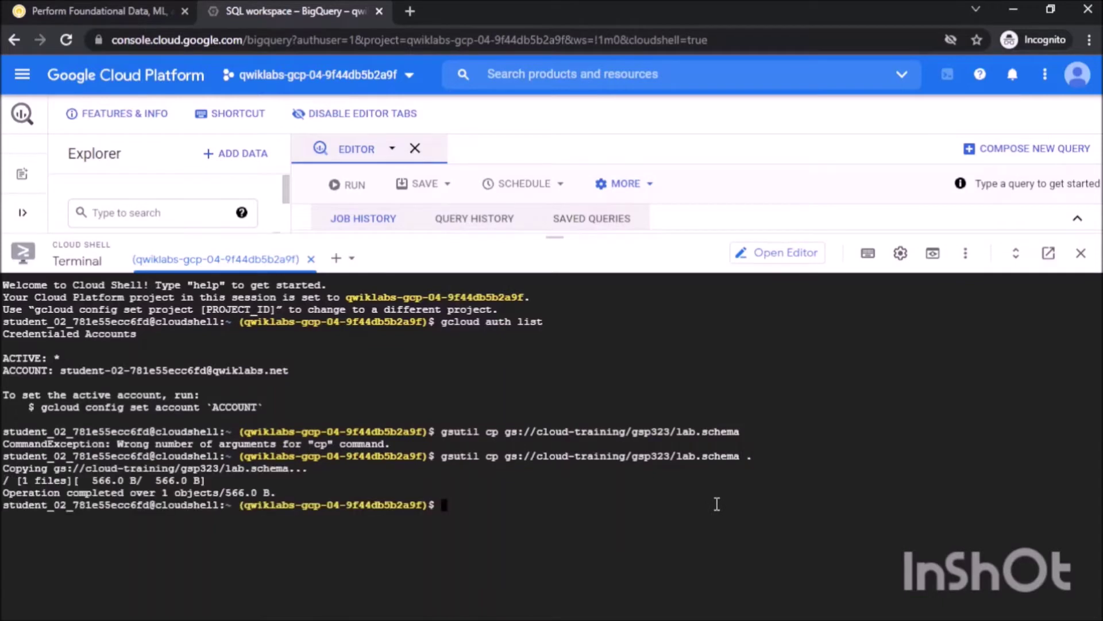
Print the schema file with cat lab.schema and copy its field definitions from guid through longitude.
{"action": "type", "text": "cat lab.sh"}
{"action": "key", "text": "BackSpace"}
{"action": "type", "text": "chema"}
{"action": "key", "text": "Return"}
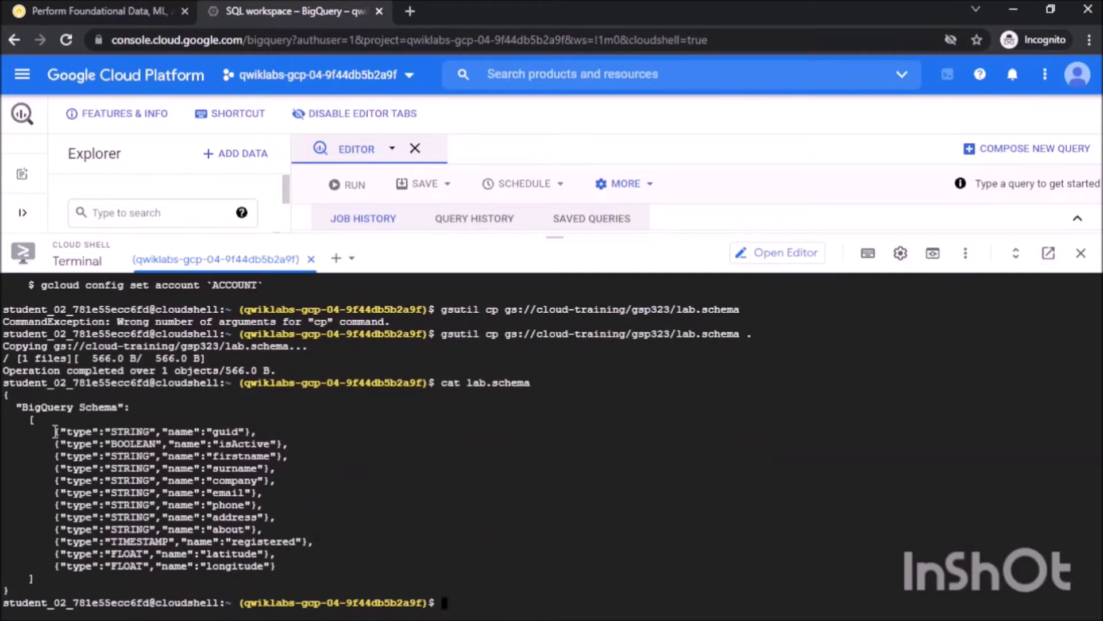
{"action": "left_click_drag", "start_coordinate": [55, 431], "coordinate": [280, 565]}
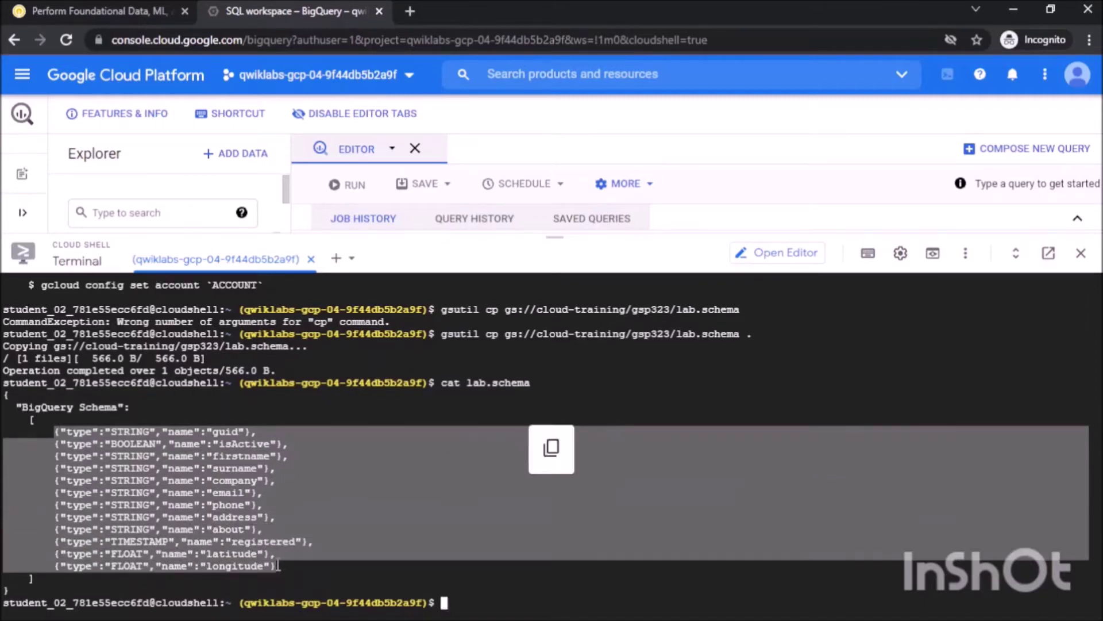
{"action": "left_click", "coordinate": [287, 486]}
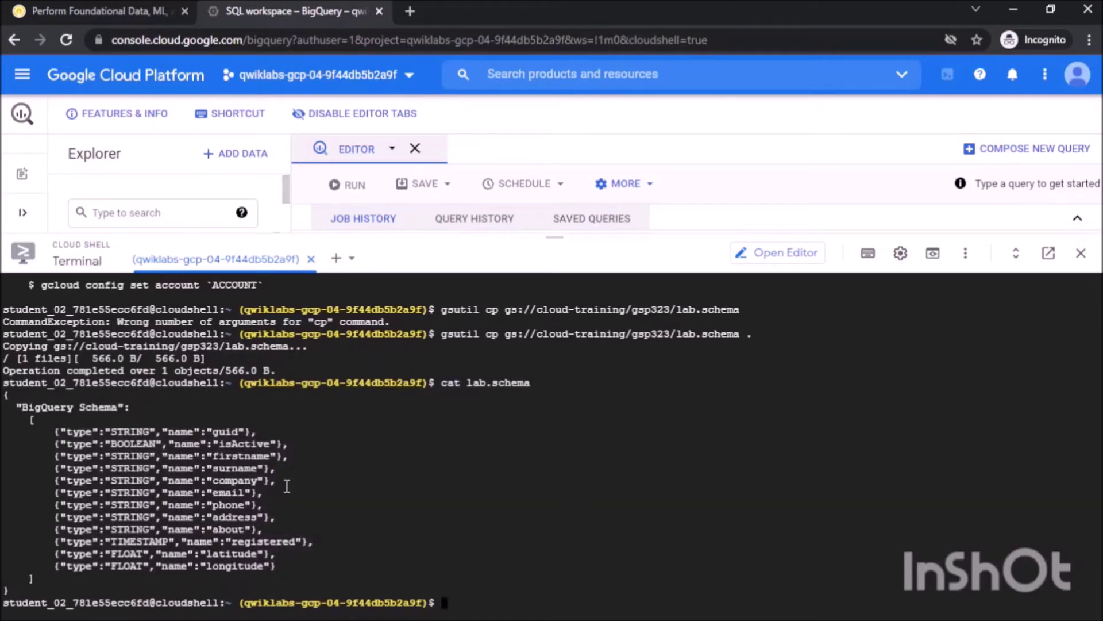
Shrink the Cloud Shell terminal to reveal the BigQuery workspace and open the lab dataset.
{"action": "left_click_drag", "start_coordinate": [554, 237], "coordinate": [551, 586]}
{"action": "left_click", "coordinate": [256, 319]}
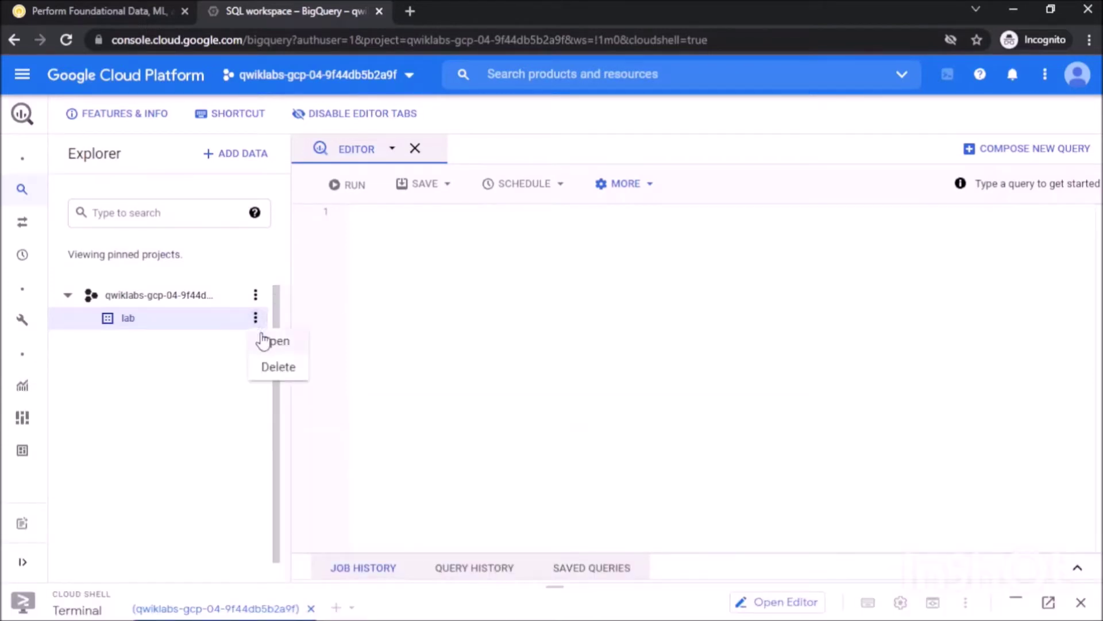
{"action": "left_click", "coordinate": [269, 341]}
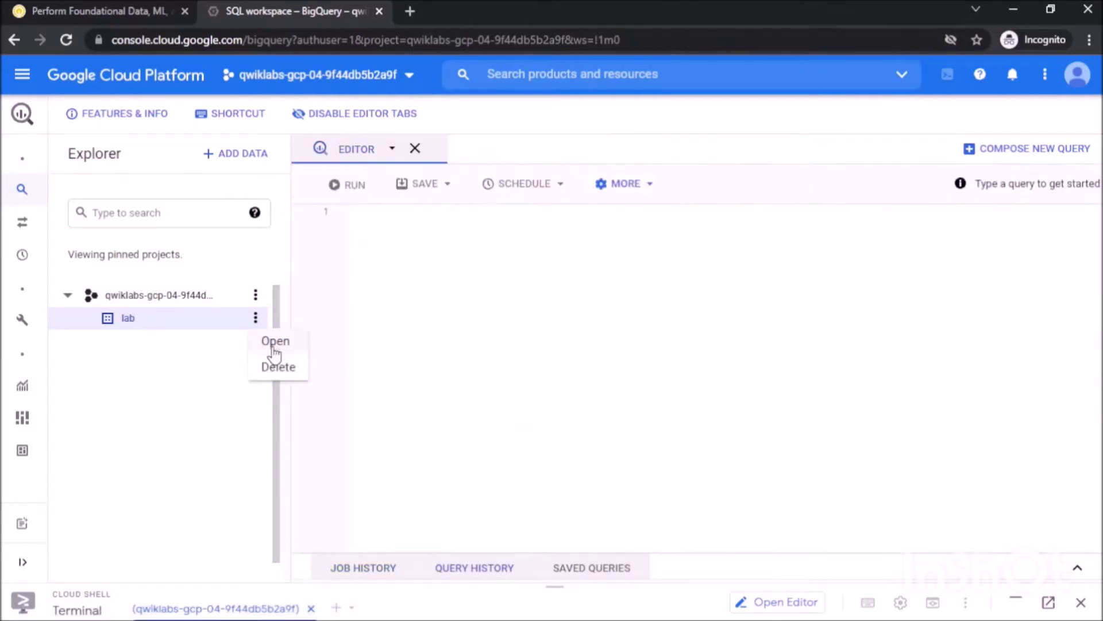
{"action": "left_click", "coordinate": [272, 345]}
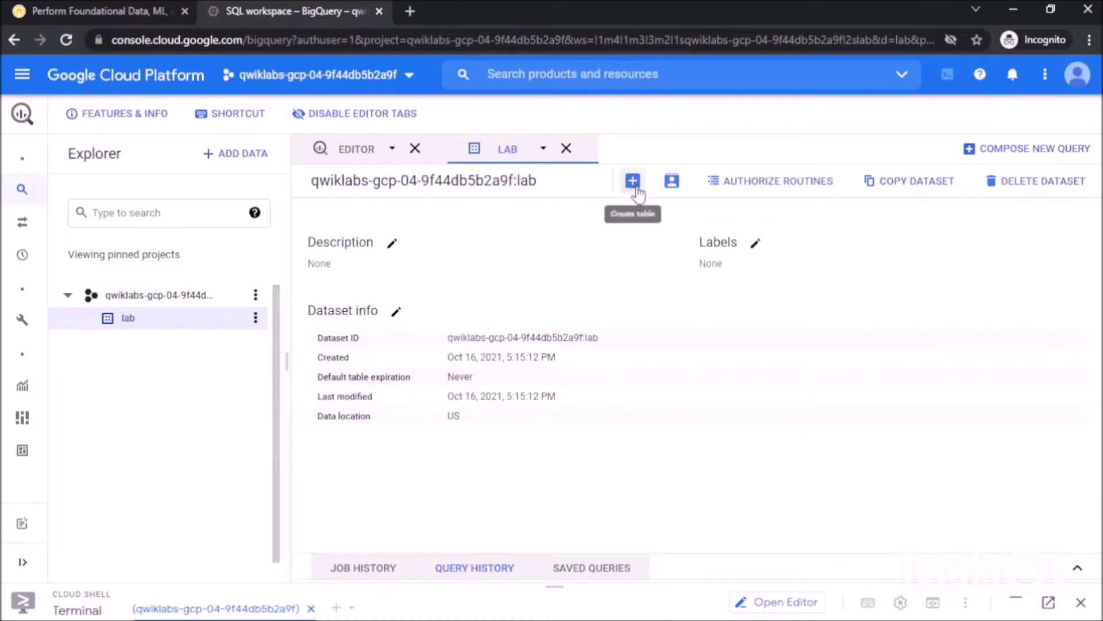
Start a new table in the lab dataset with Google Cloud Storage as its source.
{"action": "left_click", "coordinate": [633, 182]}
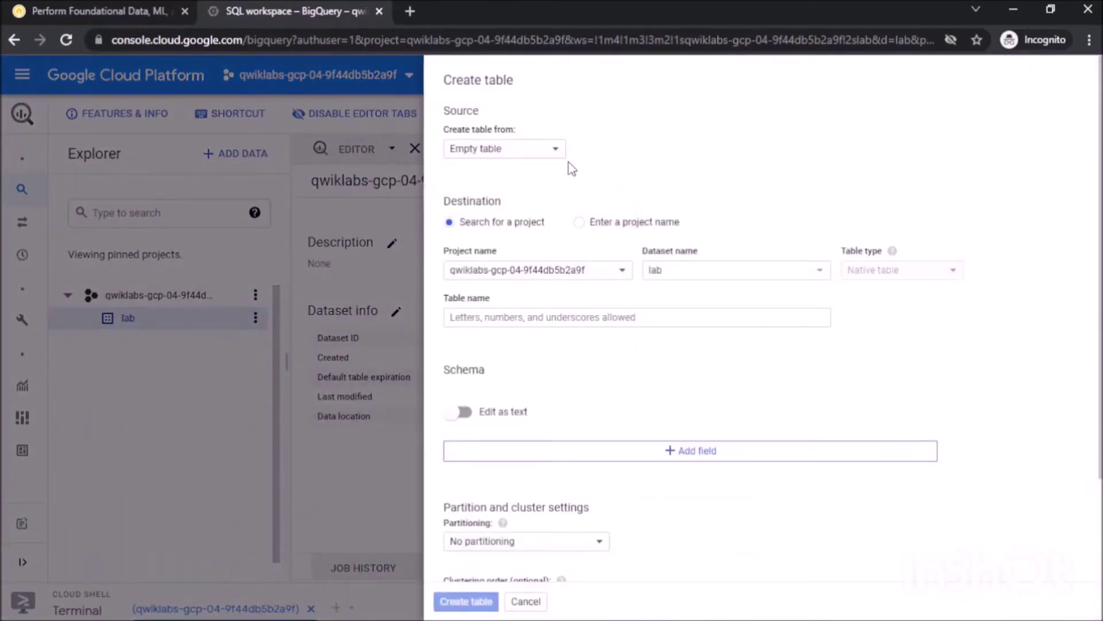
{"action": "left_click", "coordinate": [555, 152]}
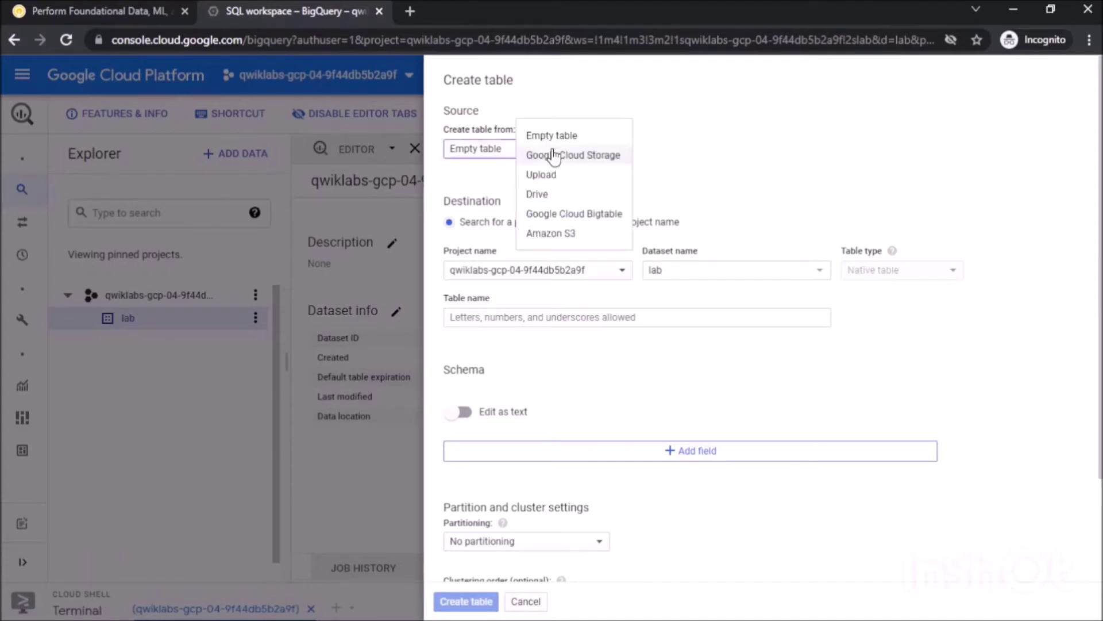
{"action": "left_click", "coordinate": [566, 161]}
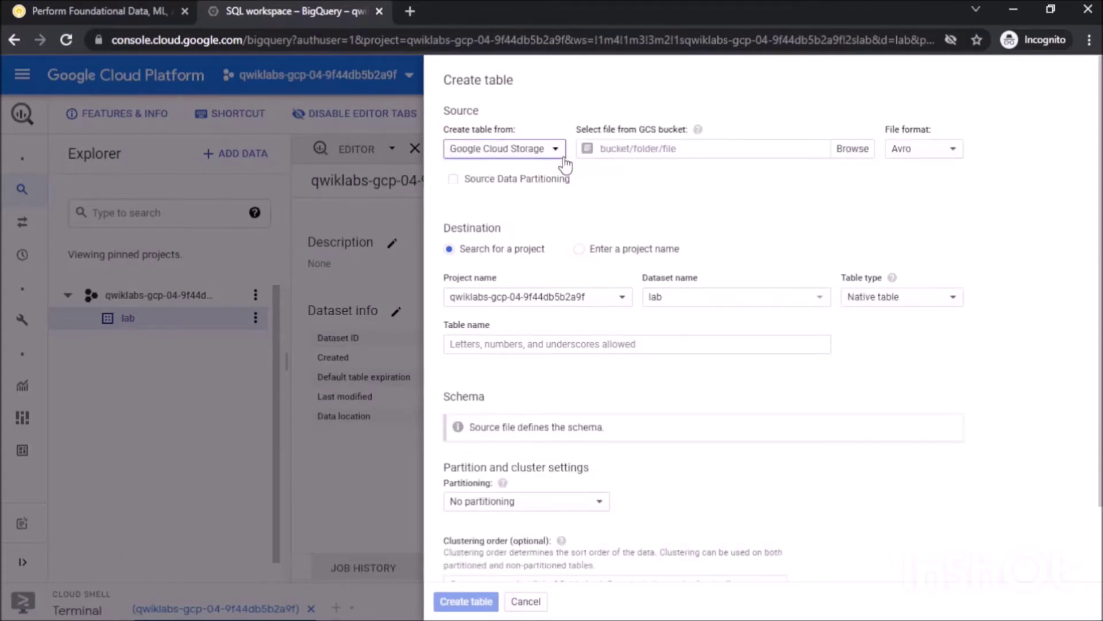
Set the table's Cloud Storage source file to gs://cloud-training/gsp323/lab.csv, copied from the lab instructions.
{"action": "left_click", "coordinate": [681, 149]}
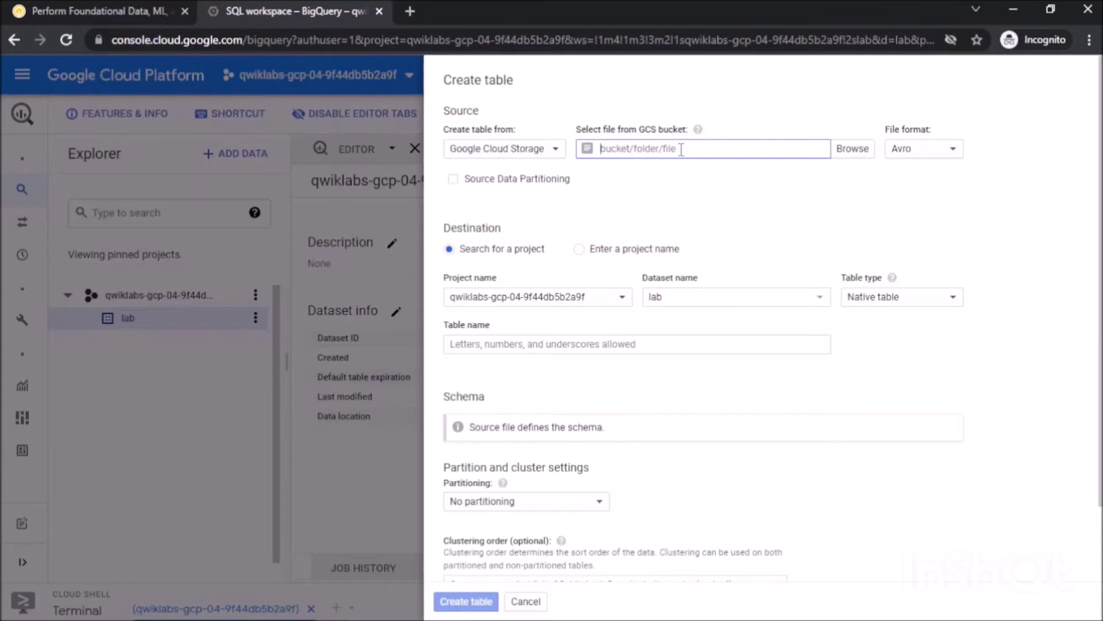
{"action": "key", "text": "ctrl+Tab"}
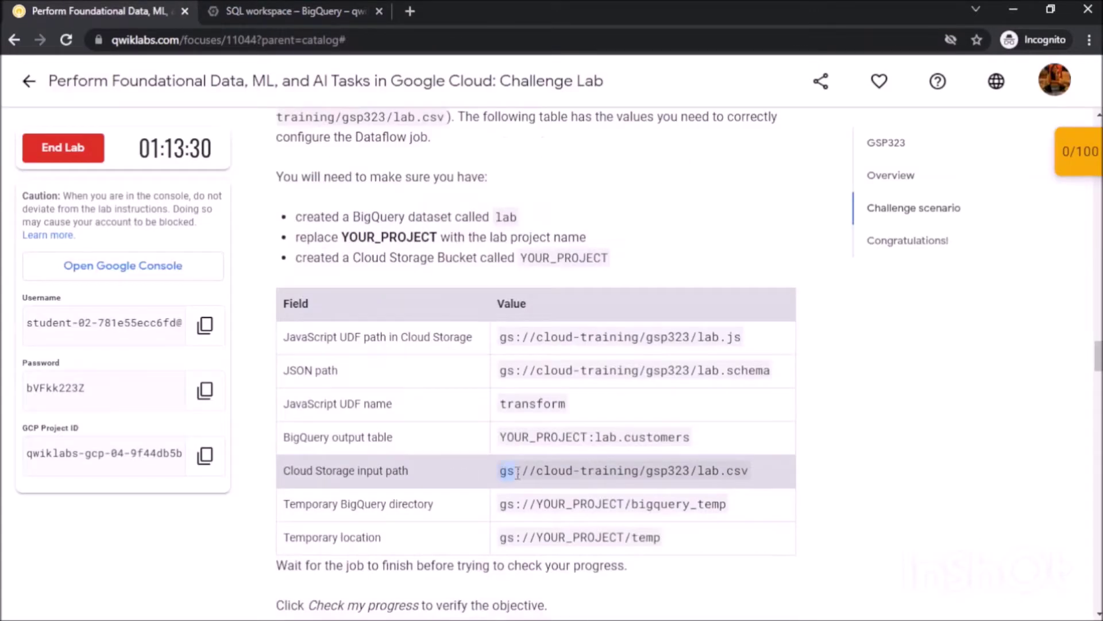
{"action": "left_click_drag", "start_coordinate": [517, 472], "coordinate": [588, 470]}
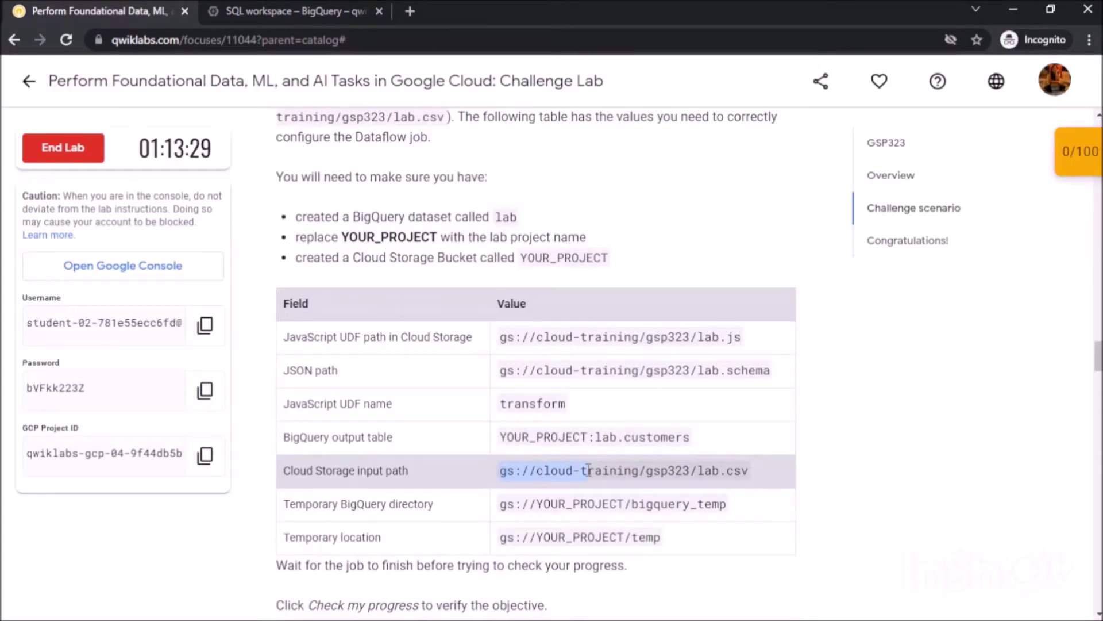
{"action": "left_click_drag", "start_coordinate": [667, 476], "coordinate": [720, 471]}
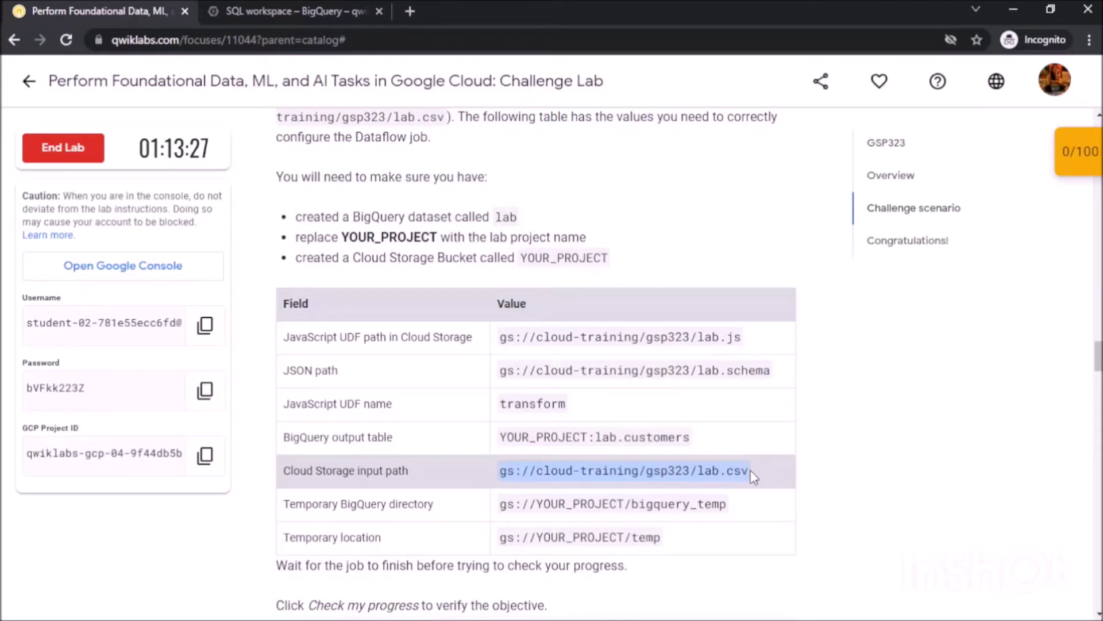
{"action": "key", "text": "ctrl+Tab"}
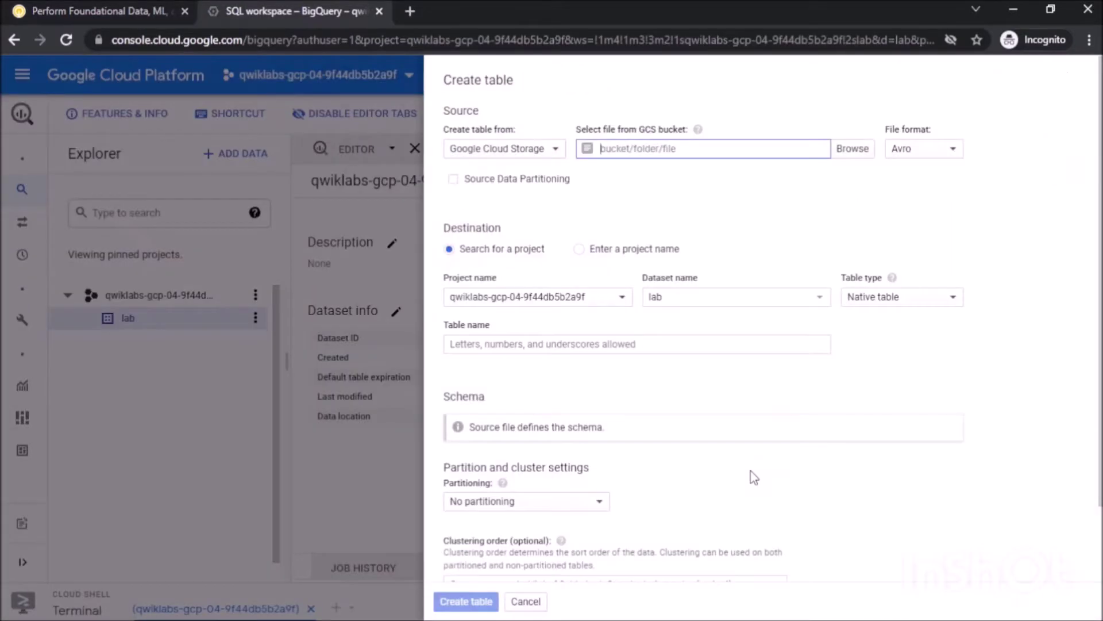
{"action": "key", "text": "ctrl+v"}
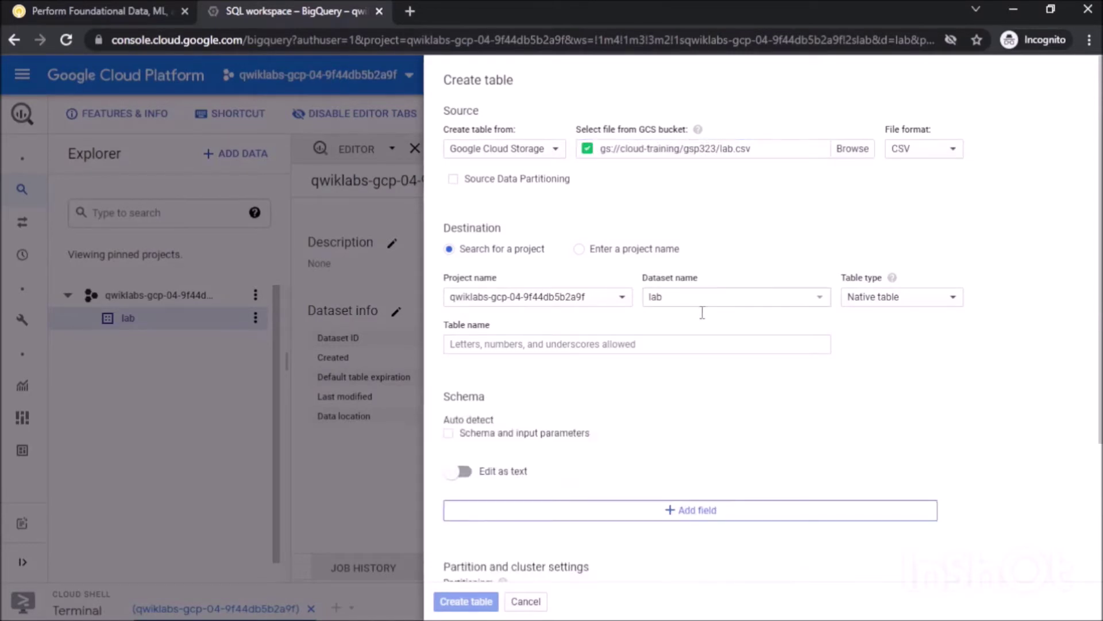
Name the new table customers and switch its schema definition to text editing.
{"action": "left_click", "coordinate": [688, 344]}
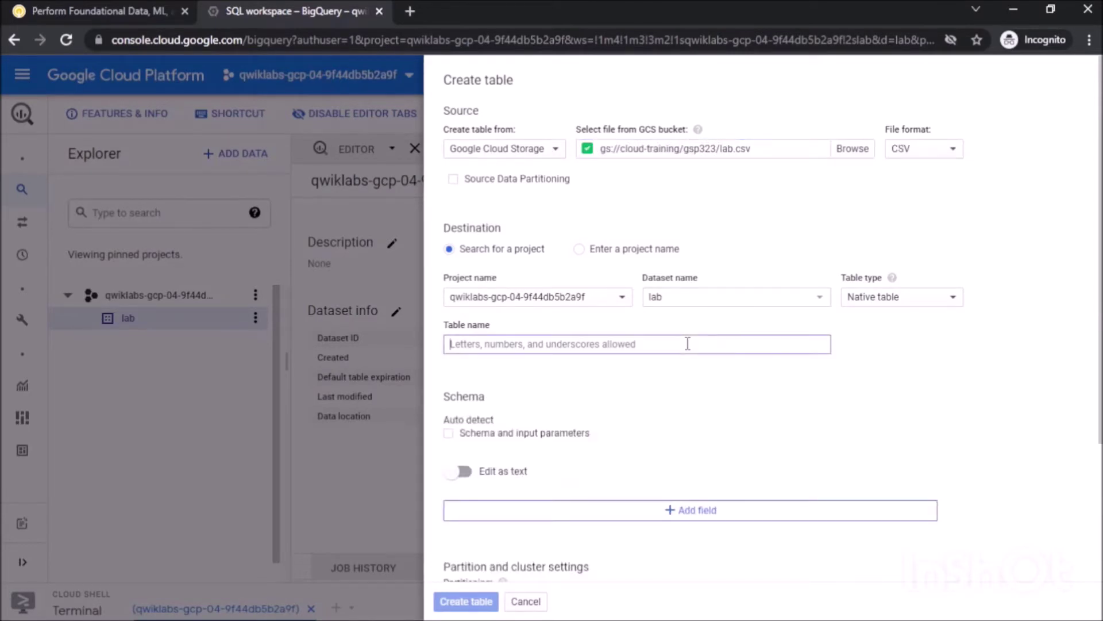
{"action": "type", "text": "customers"}
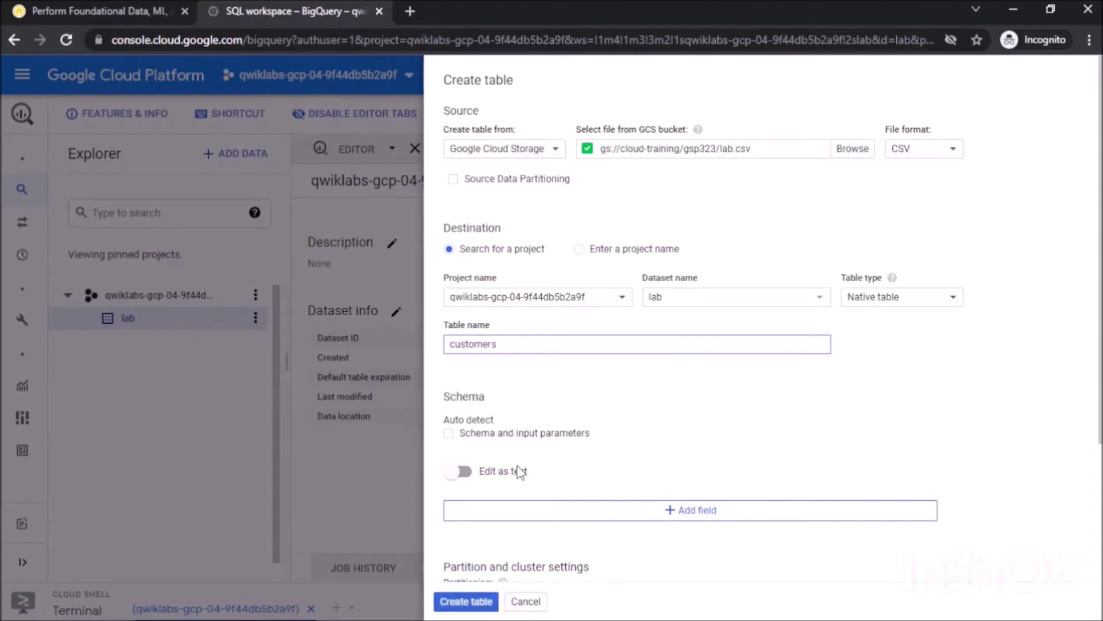
{"action": "left_click", "coordinate": [458, 471]}
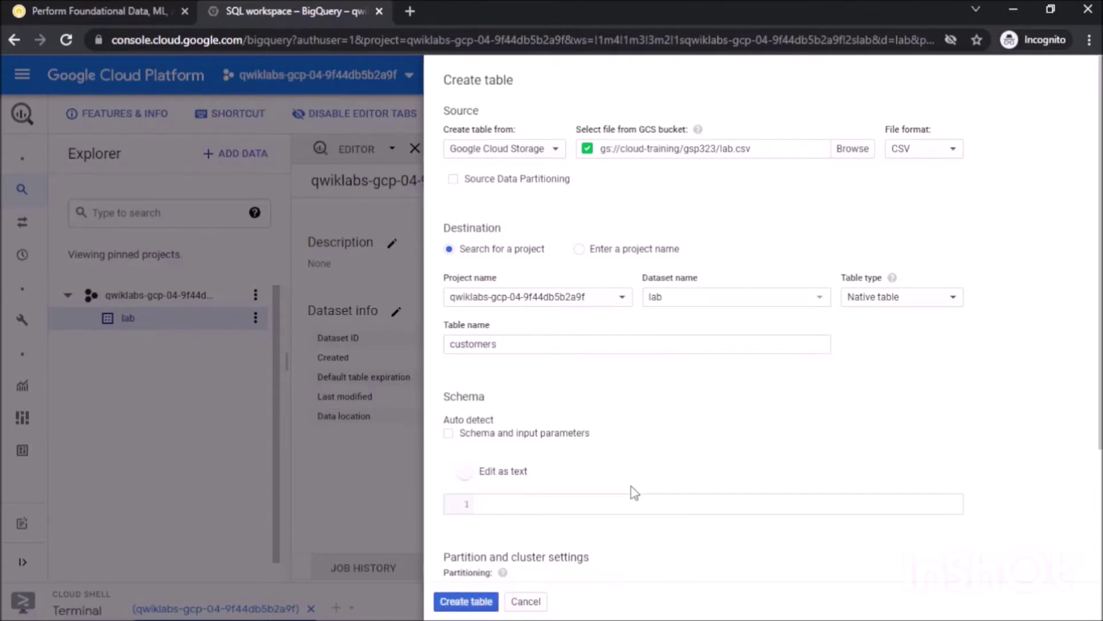
{"action": "scroll", "coordinate": [647, 466], "scroll_direction": "down", "scroll_amount": 3}
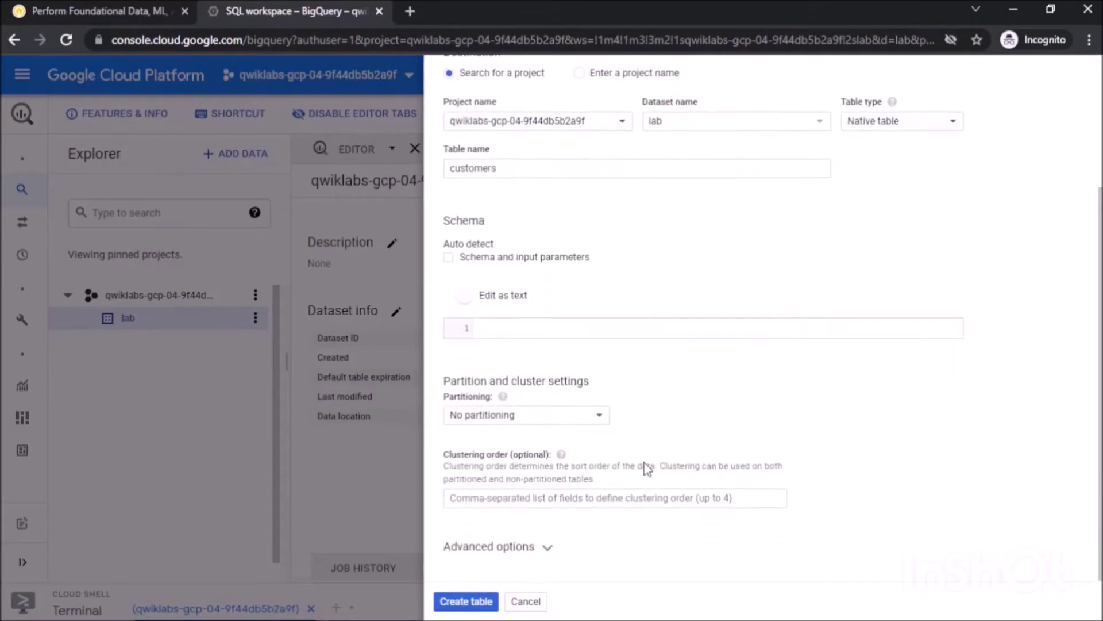
{"action": "scroll", "coordinate": [646, 463], "scroll_direction": "up", "scroll_amount": 3}
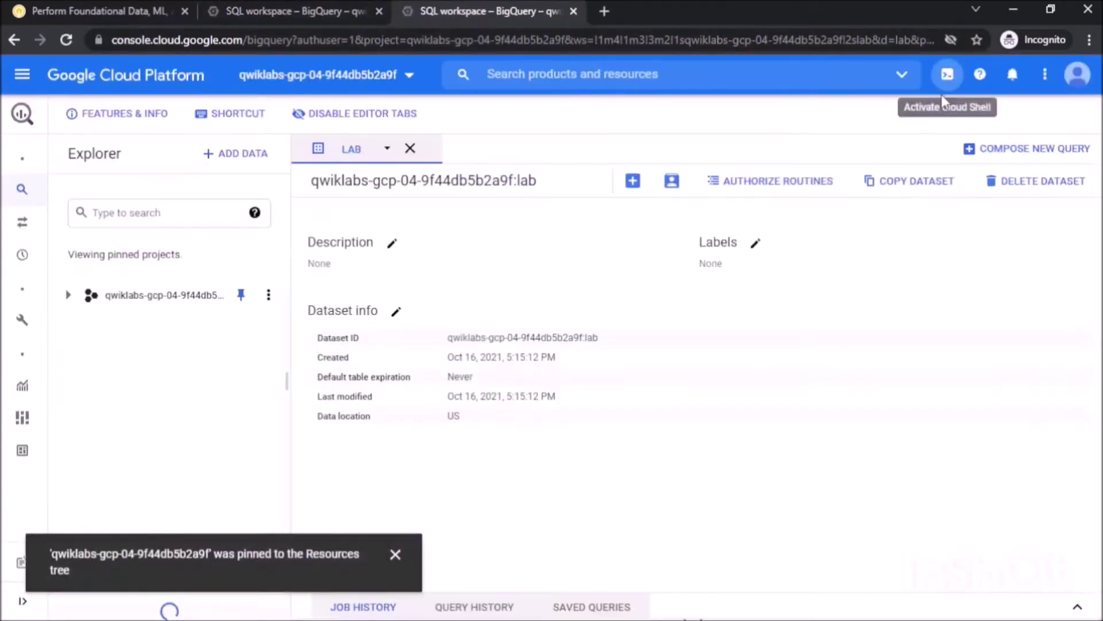
Copy the guid through longitude field definitions from Cloud Shell in the second BigQuery tab into the customers table's schema text.
{"action": "left_click", "coordinate": [946, 77]}
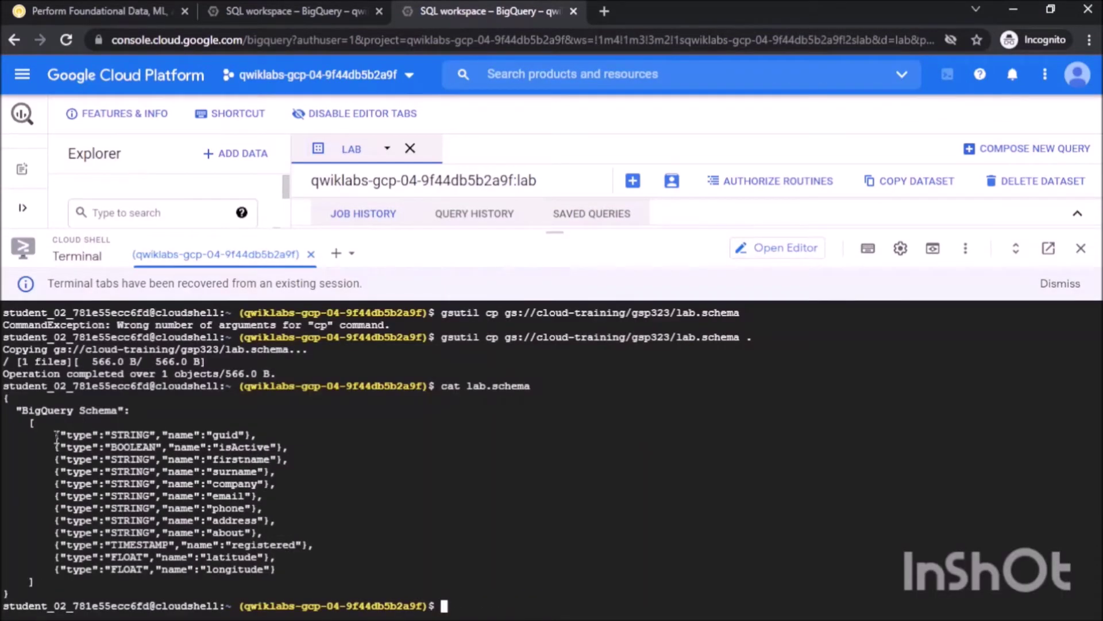
{"action": "left_click_drag", "start_coordinate": [55, 436], "coordinate": [279, 570]}
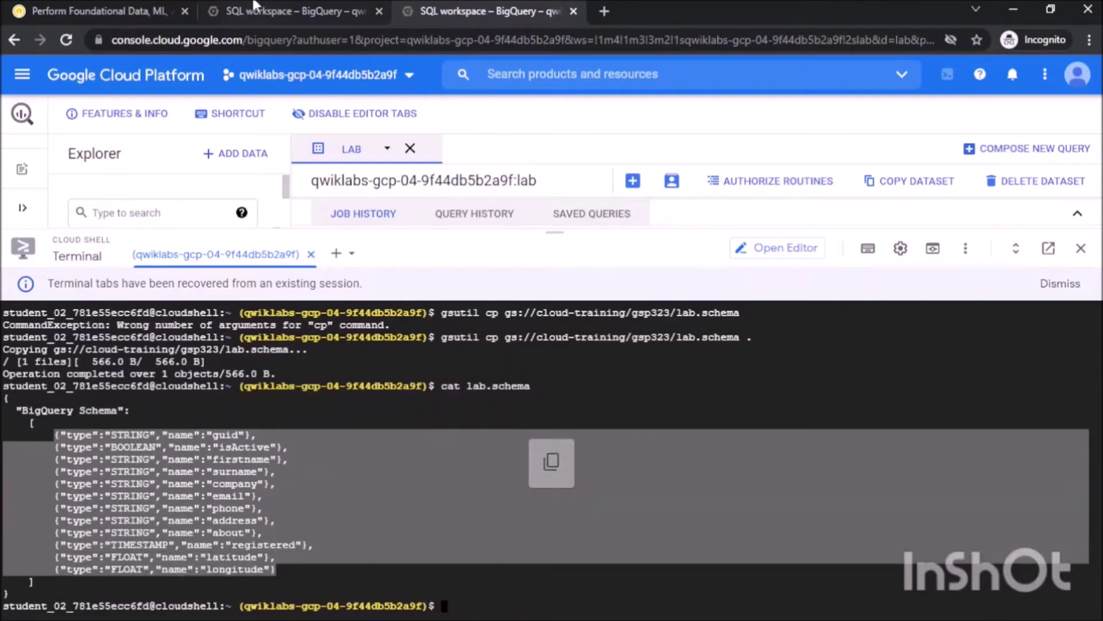
{"action": "left_click", "coordinate": [253, 6]}
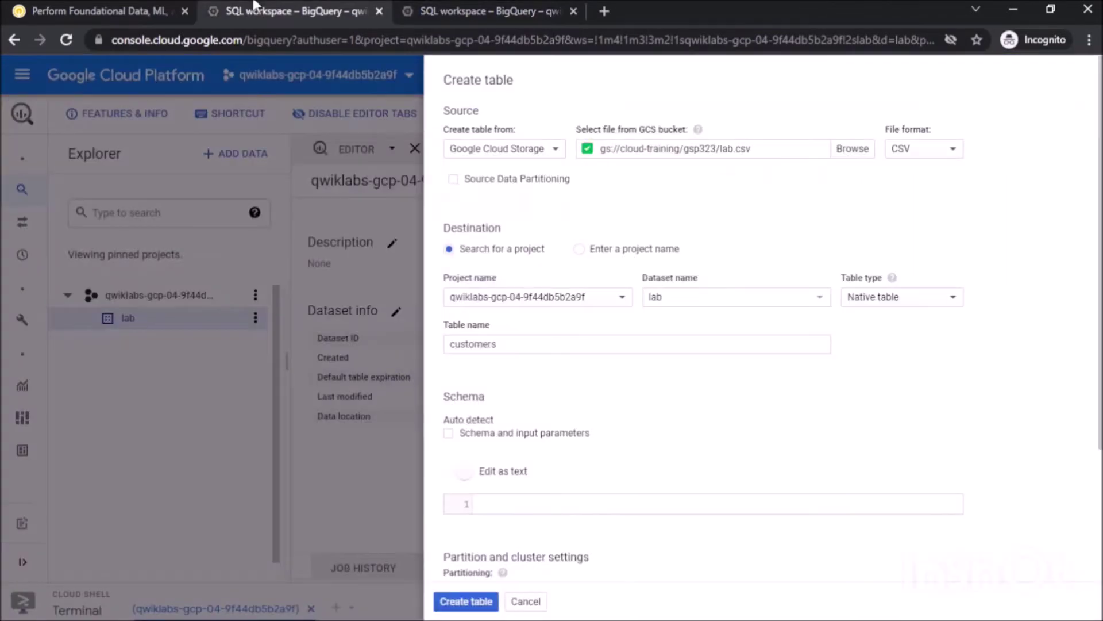
{"action": "left_click", "coordinate": [550, 503]}
{"action": "key", "text": "ctrl+v"}
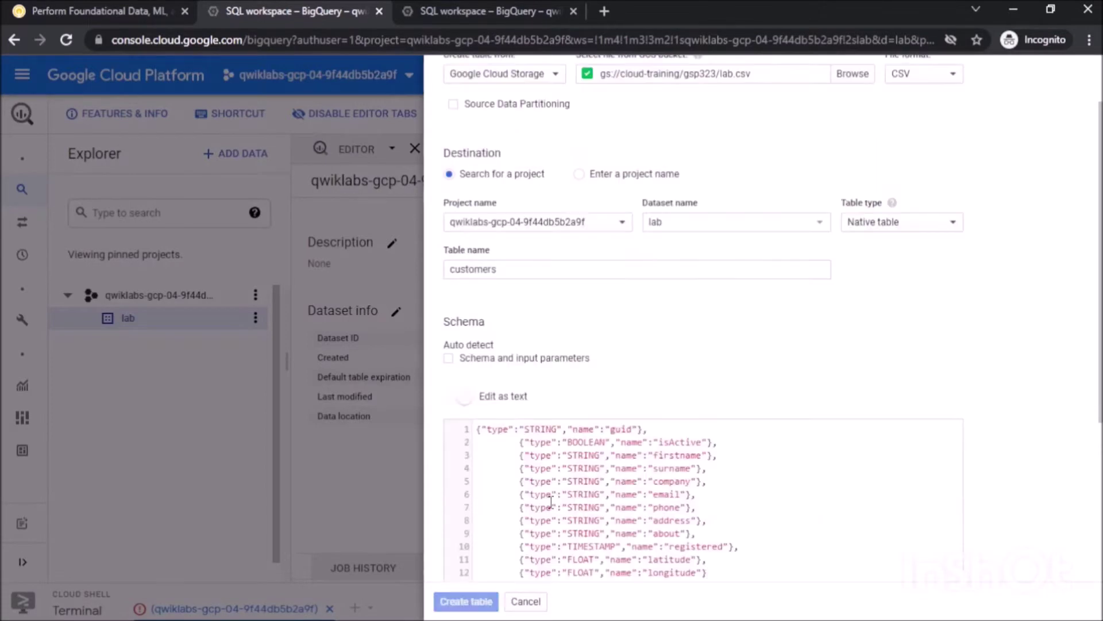
Enclose the pasted schema field definitions in square brackets to form a JSON array.
{"action": "scroll", "coordinate": [550, 502], "scroll_direction": "down", "scroll_amount": 5}
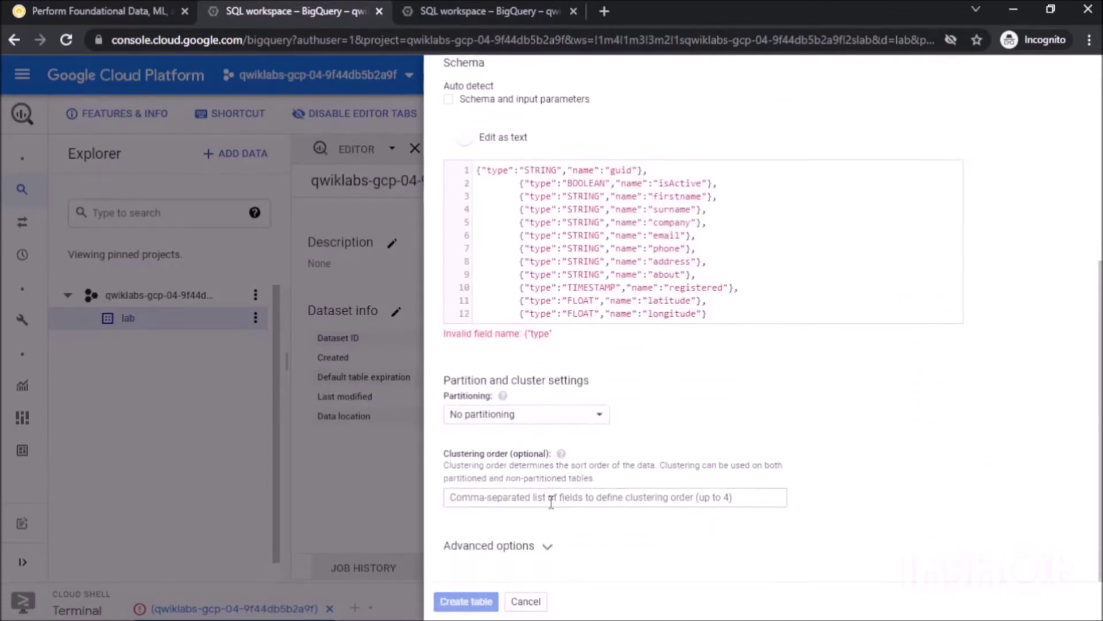
{"action": "scroll", "coordinate": [518, 460], "scroll_direction": "up", "scroll_amount": 4}
{"action": "left_click", "coordinate": [480, 413]}
{"action": "type", "text": "["}
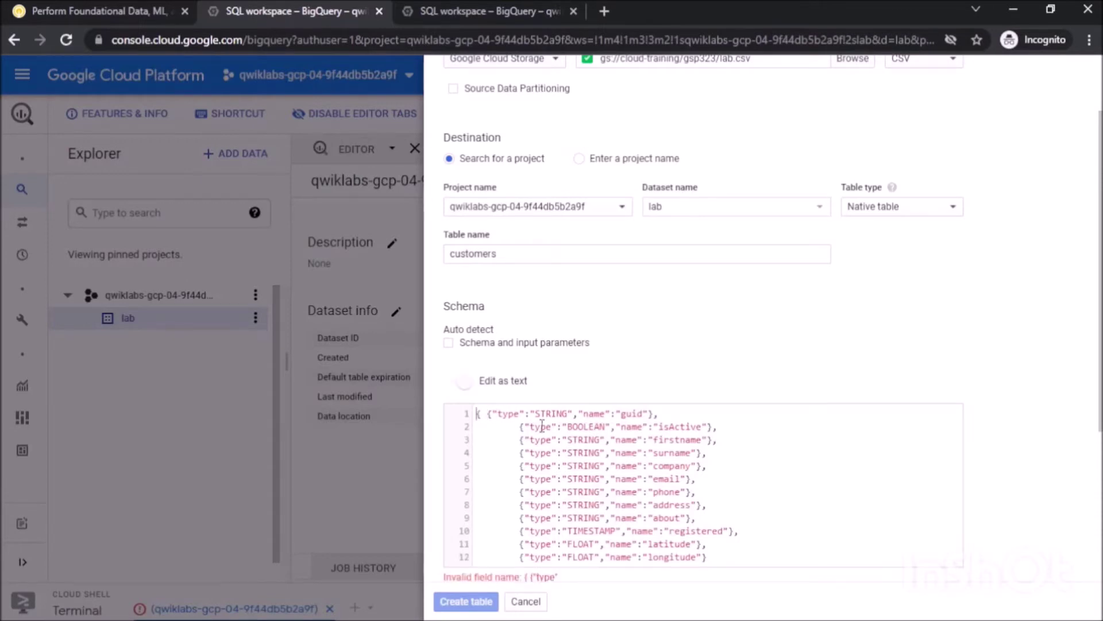
{"action": "key", "text": "Left"}
{"action": "key", "text": "BackSpace"}
{"action": "type", "text": "["}
{"action": "scroll", "coordinate": [542, 426], "scroll_direction": "down", "scroll_amount": 4}
{"action": "left_click", "coordinate": [758, 237]}
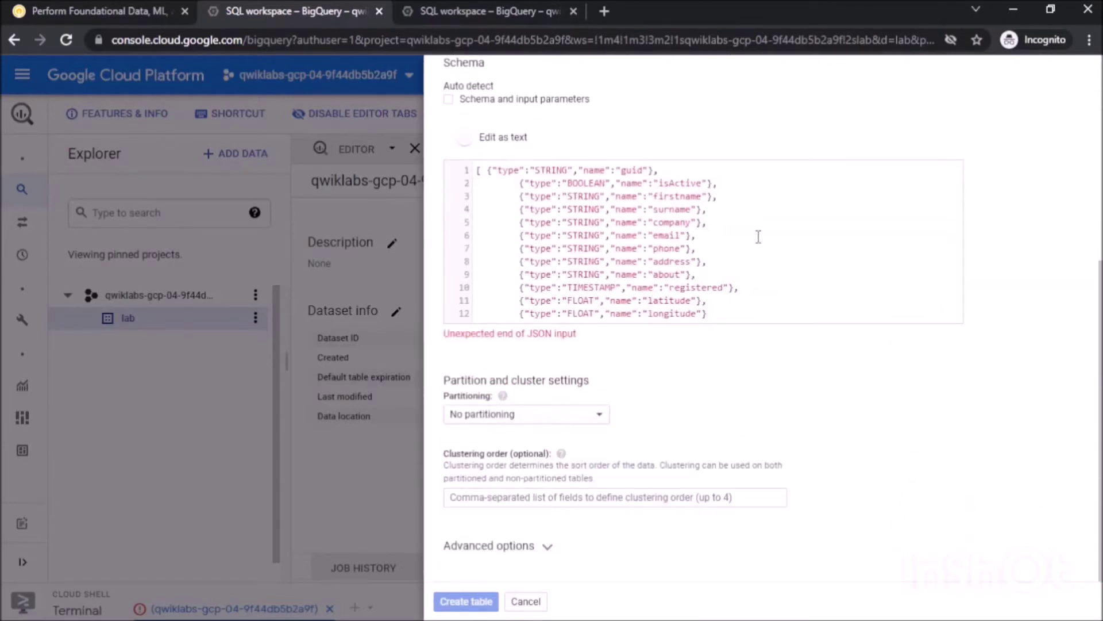
{"action": "type", "text": "]"}
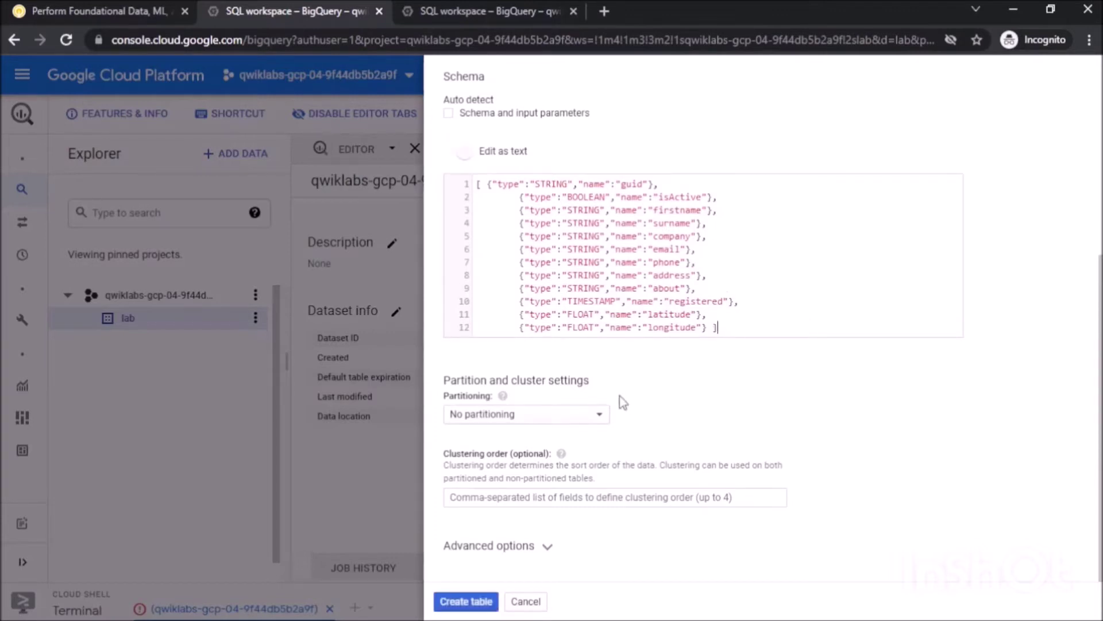
Create the customers table and close the duplicate BigQuery browser tab, discarding its unsaved changes.
{"action": "left_click", "coordinate": [464, 601]}
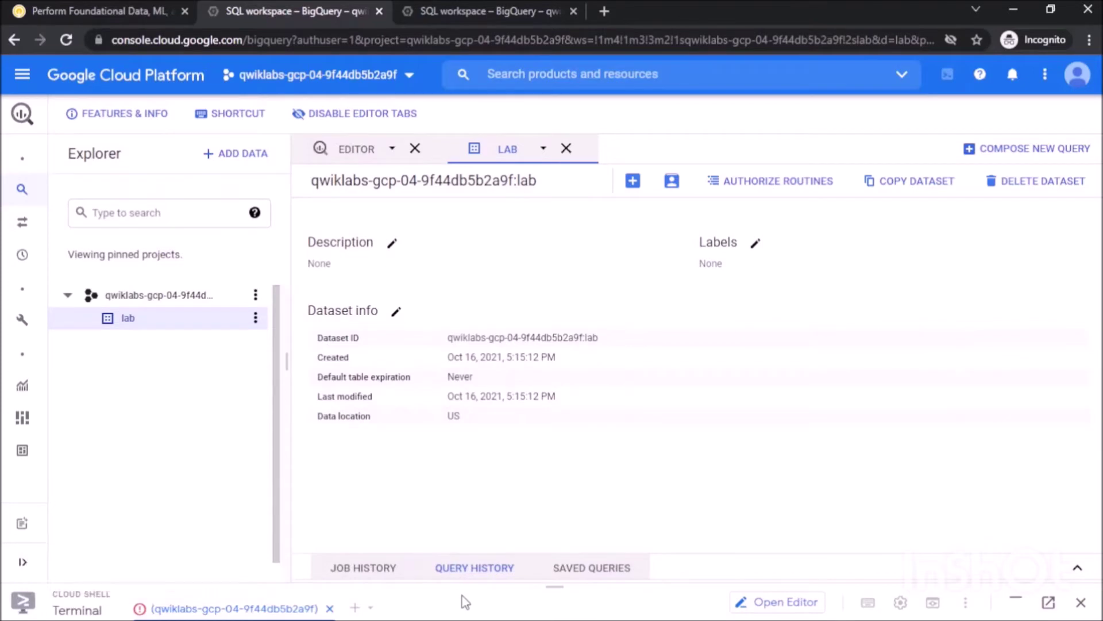
{"action": "left_click", "coordinate": [574, 12]}
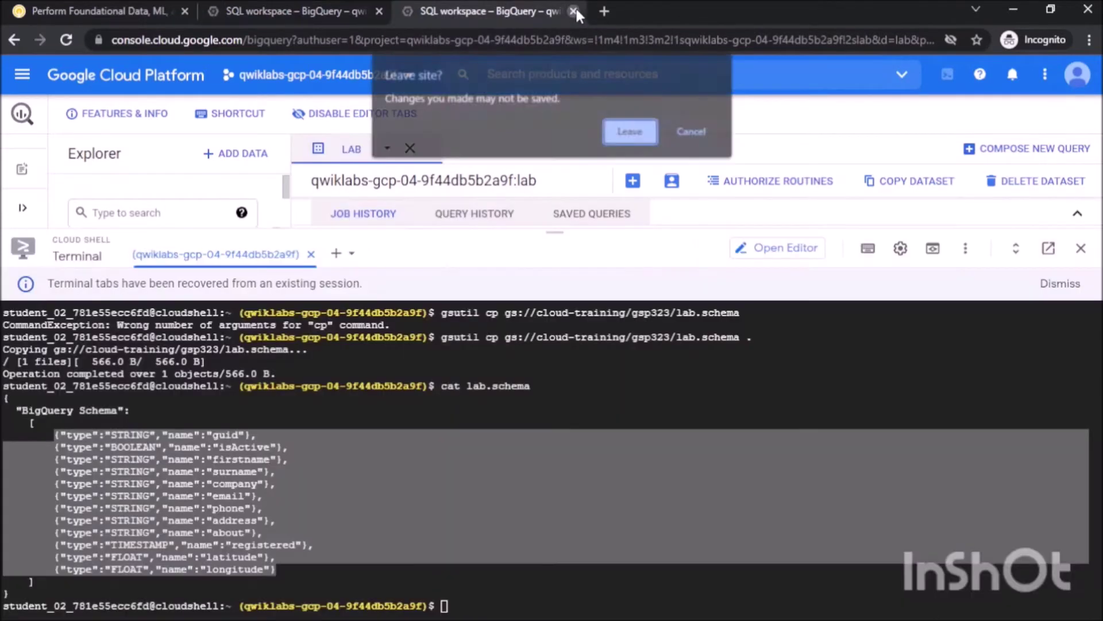
{"action": "left_click", "coordinate": [620, 135]}
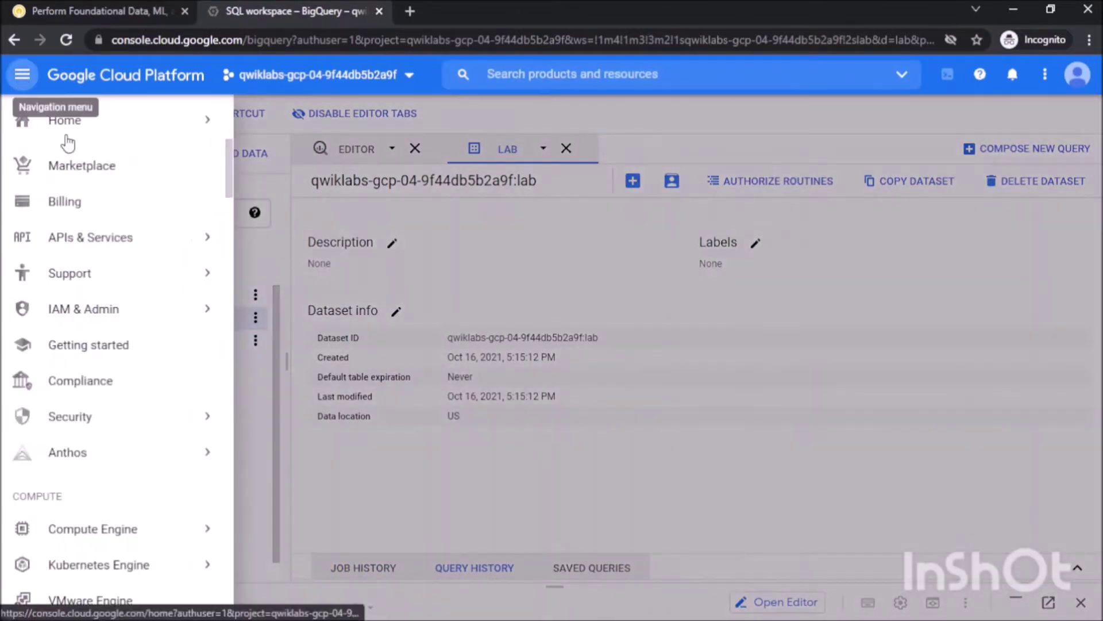
Open the Cloud Storage bucket browser and start creating a new bucket.
{"action": "scroll", "coordinate": [80, 352], "scroll_direction": "down", "scroll_amount": 1}
{"action": "scroll", "coordinate": [86, 353], "scroll_direction": "down", "scroll_amount": 3}
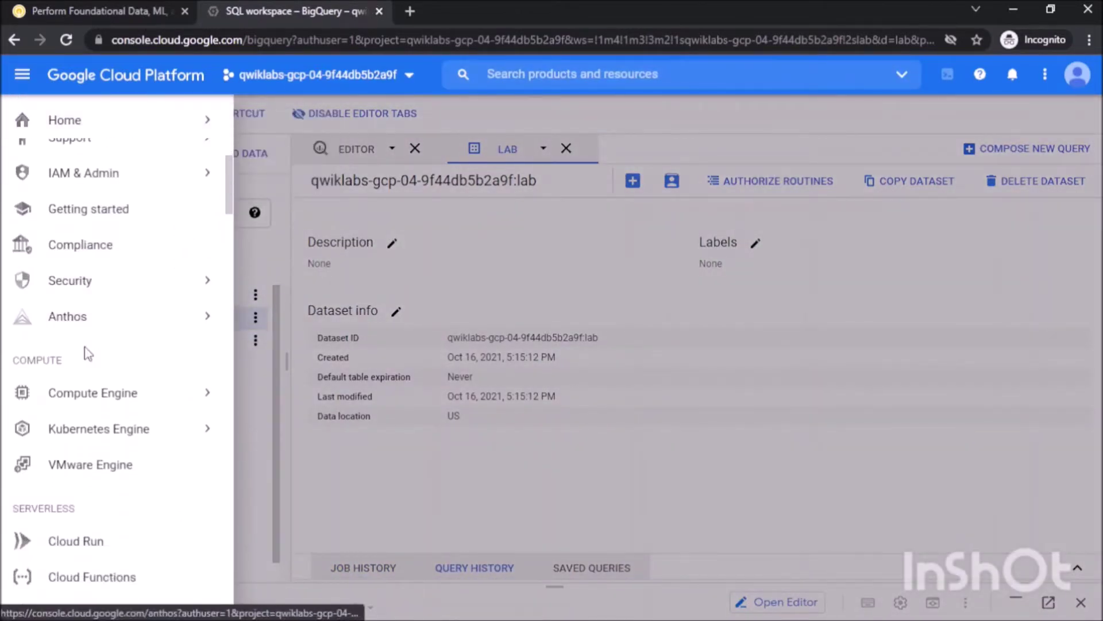
{"action": "scroll", "coordinate": [86, 354], "scroll_direction": "down", "scroll_amount": 6}
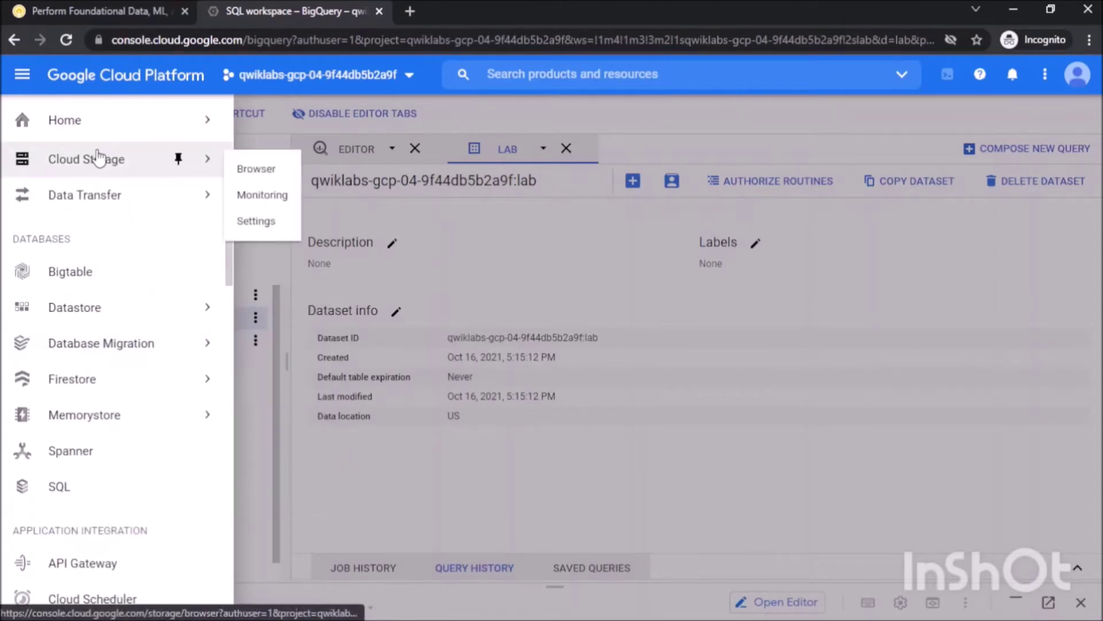
{"action": "left_click", "coordinate": [99, 158]}
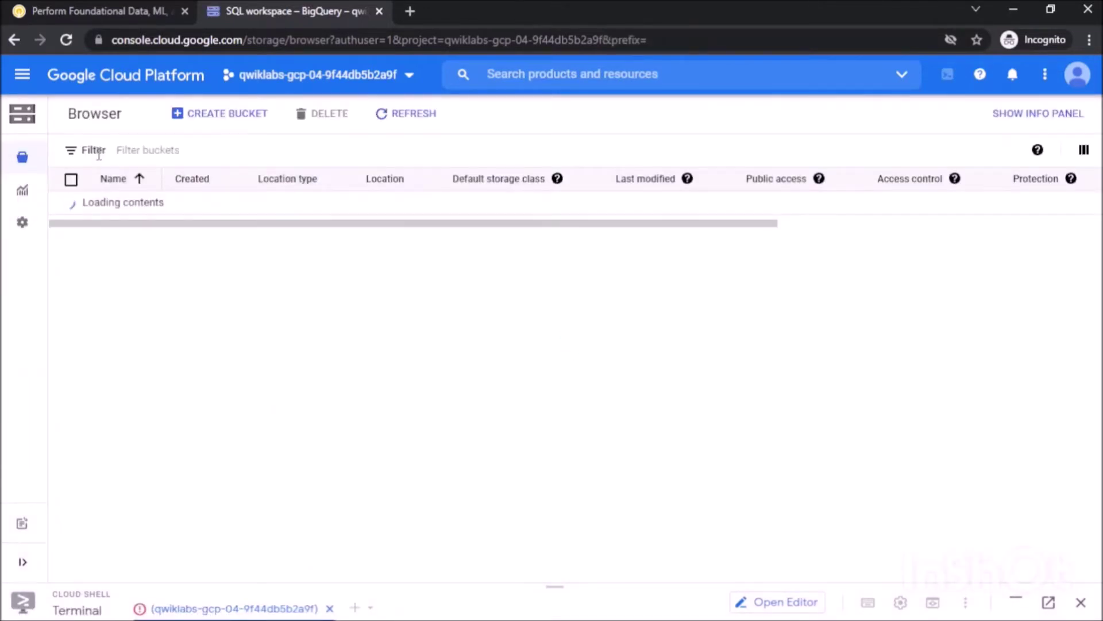
{"action": "left_click", "coordinate": [193, 118]}
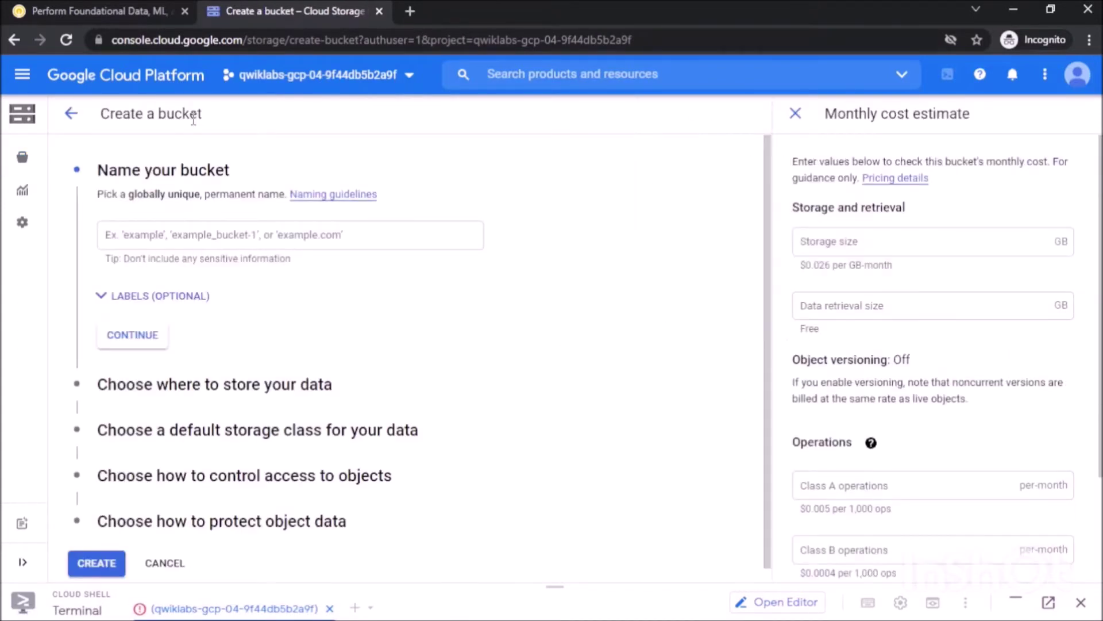
Create the bucket with default settings, named with the lab's GCP project ID qwiklabs-gcp-04-9f44db5b2a9f, and return to the bucket list.
{"action": "left_click", "coordinate": [89, 8]}
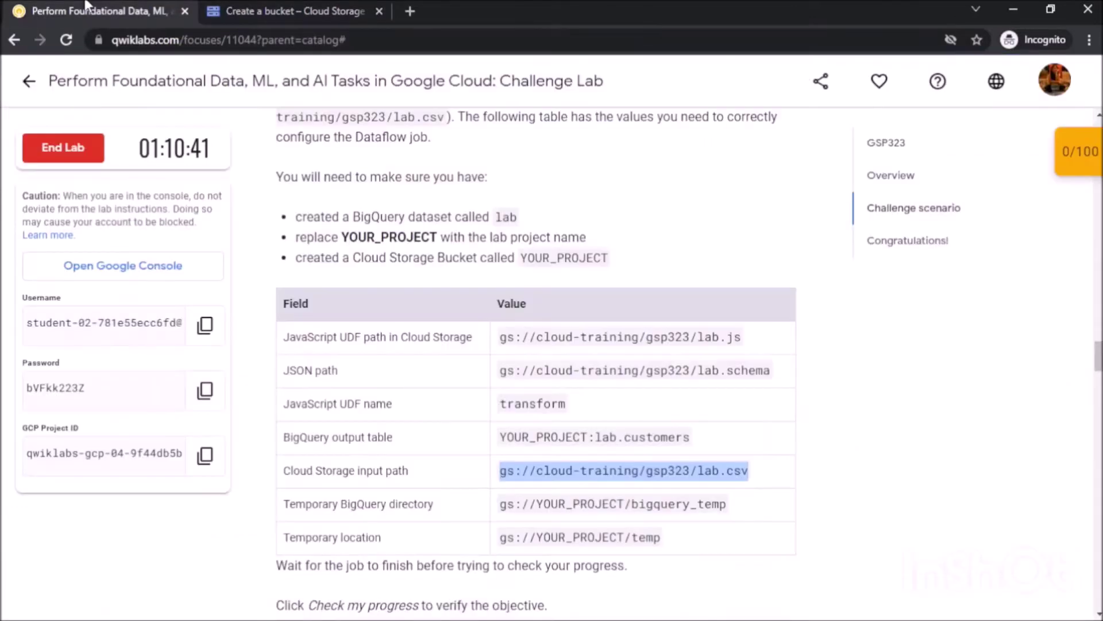
{"action": "left_click", "coordinate": [195, 455]}
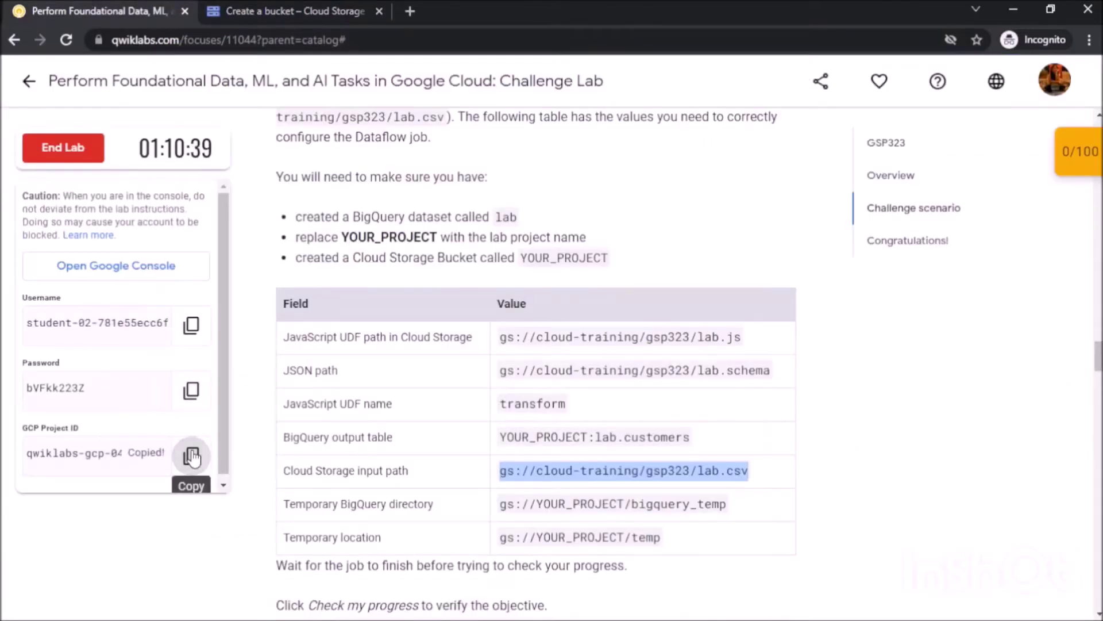
{"action": "left_click", "coordinate": [282, 11]}
{"action": "left_click", "coordinate": [293, 242]}
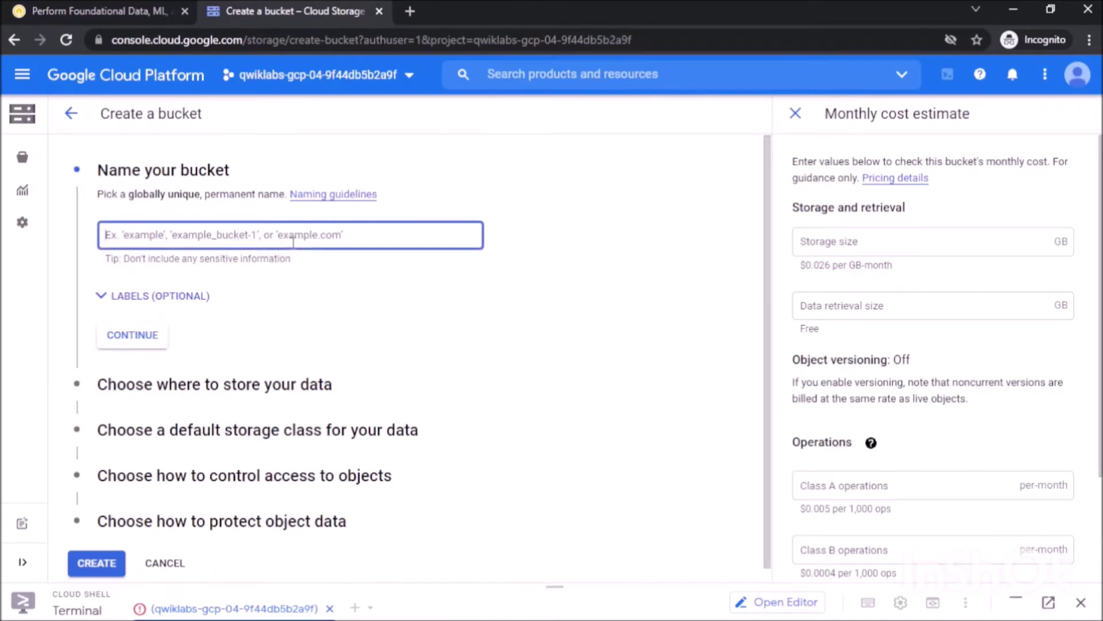
{"action": "key", "text": "ctrl+v"}
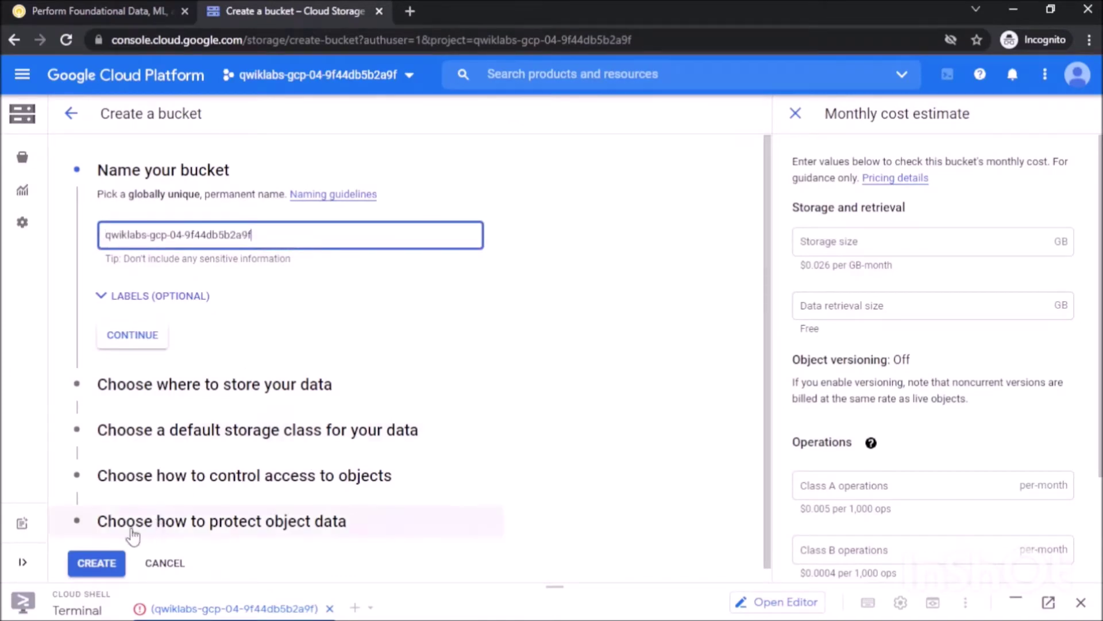
{"action": "left_click", "coordinate": [110, 562]}
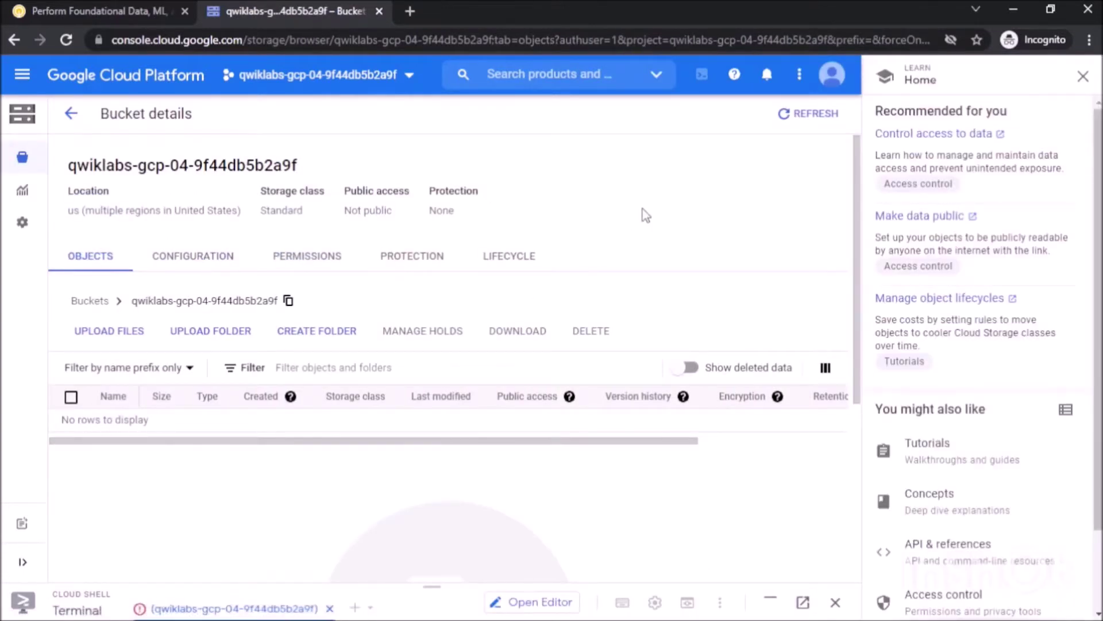
{"action": "left_click", "coordinate": [1080, 76]}
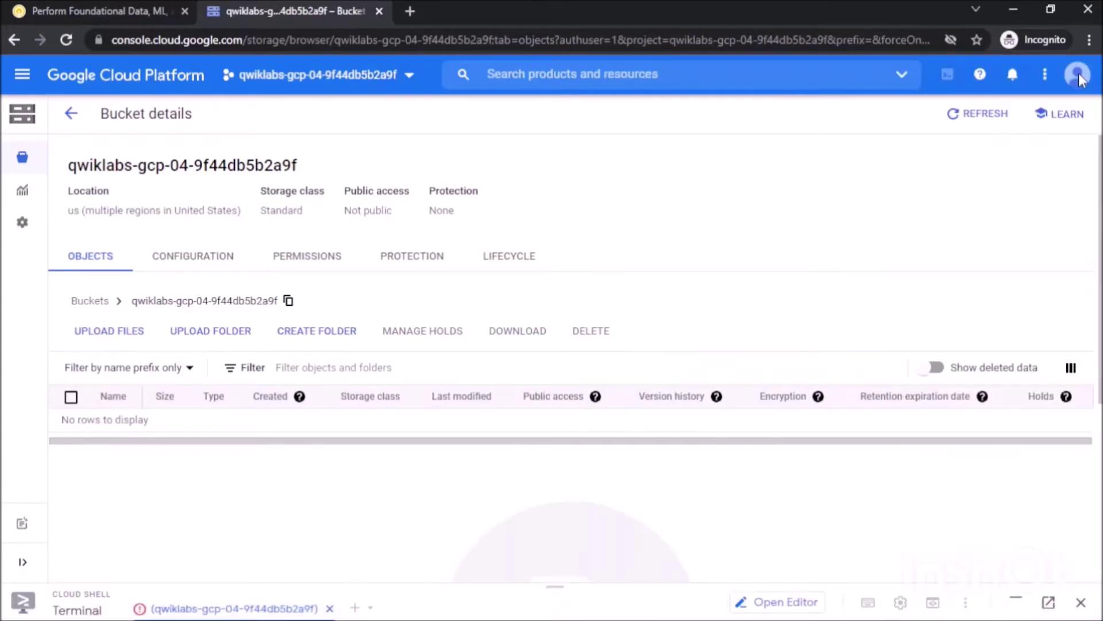
{"action": "left_click", "coordinate": [72, 115]}
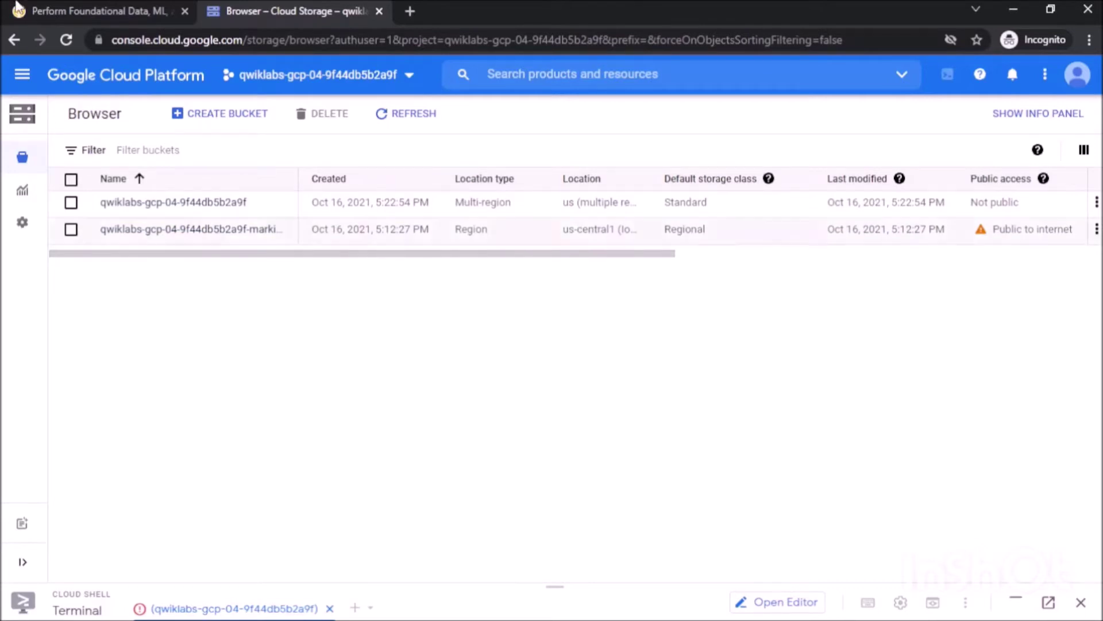
Open the Dataflow jobs page, start creating a job from a template, and close the tutorial pane.
{"action": "left_click", "coordinate": [22, 84]}
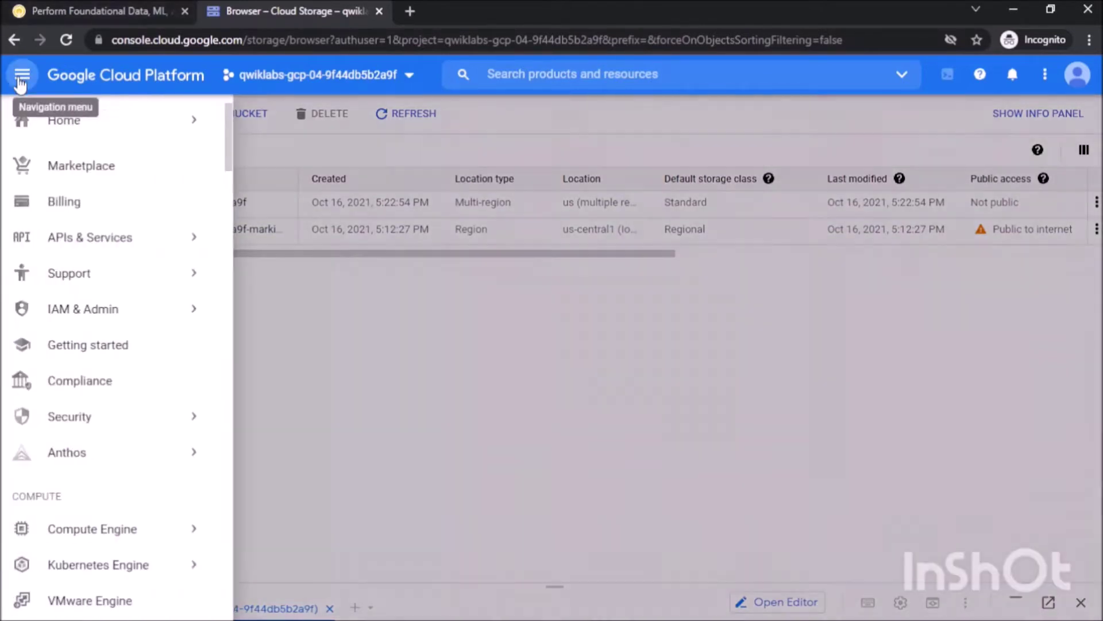
{"action": "scroll", "coordinate": [54, 277], "scroll_direction": "down", "scroll_amount": 3}
{"action": "scroll", "coordinate": [55, 277], "scroll_direction": "down", "scroll_amount": 10}
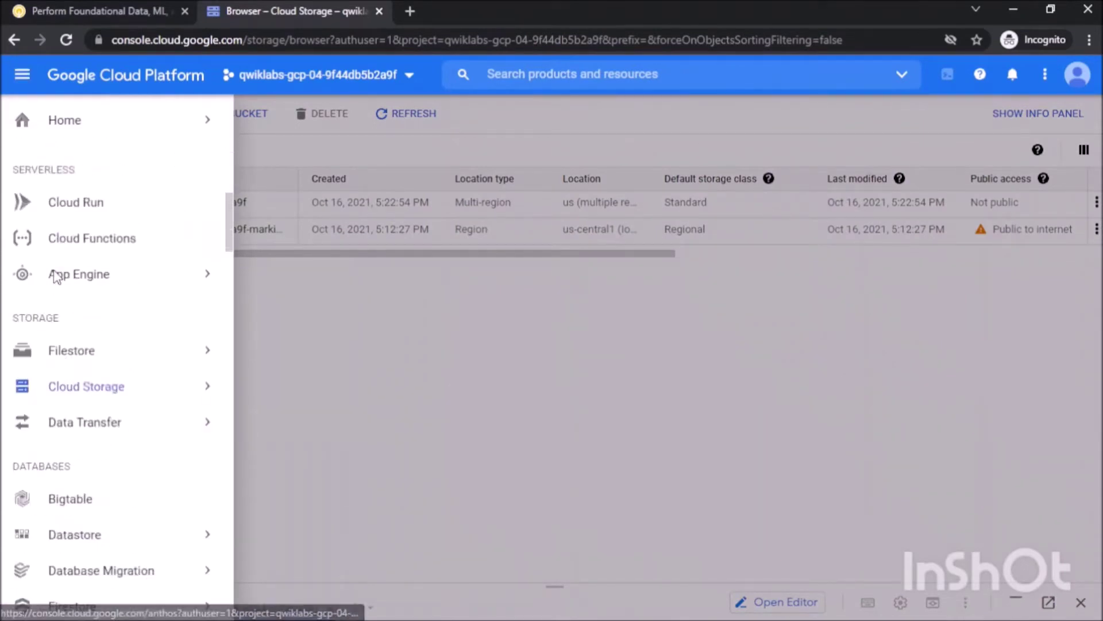
{"action": "scroll", "coordinate": [55, 277], "scroll_direction": "down", "scroll_amount": 15}
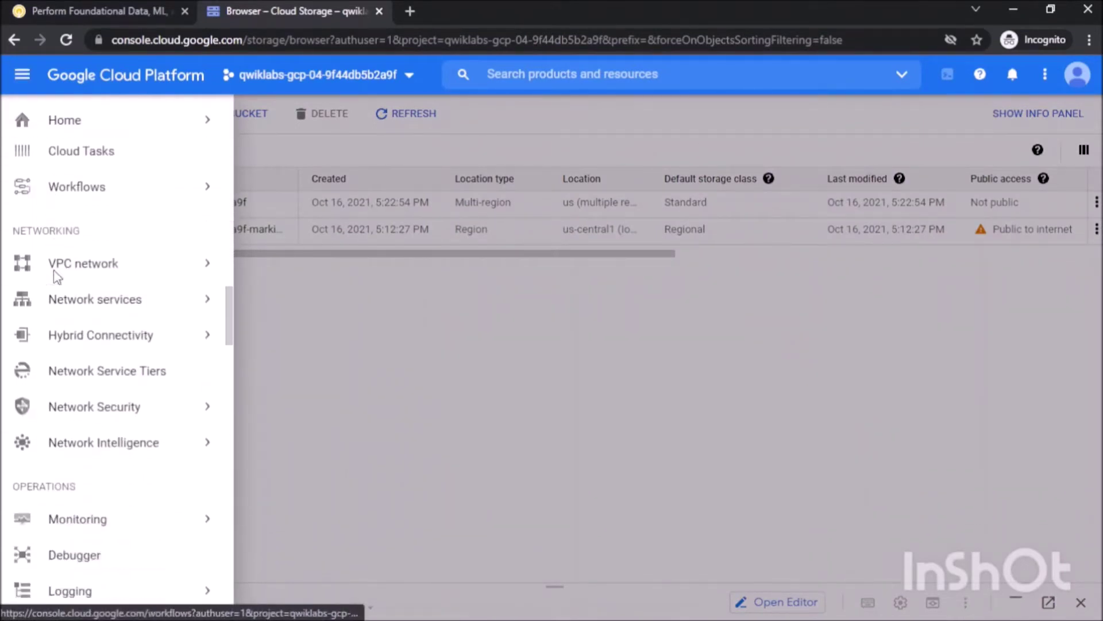
{"action": "scroll", "coordinate": [56, 279], "scroll_direction": "up", "scroll_amount": 3}
{"action": "scroll", "coordinate": [67, 374], "scroll_direction": "down", "scroll_amount": 3}
{"action": "left_click", "coordinate": [173, 438]}
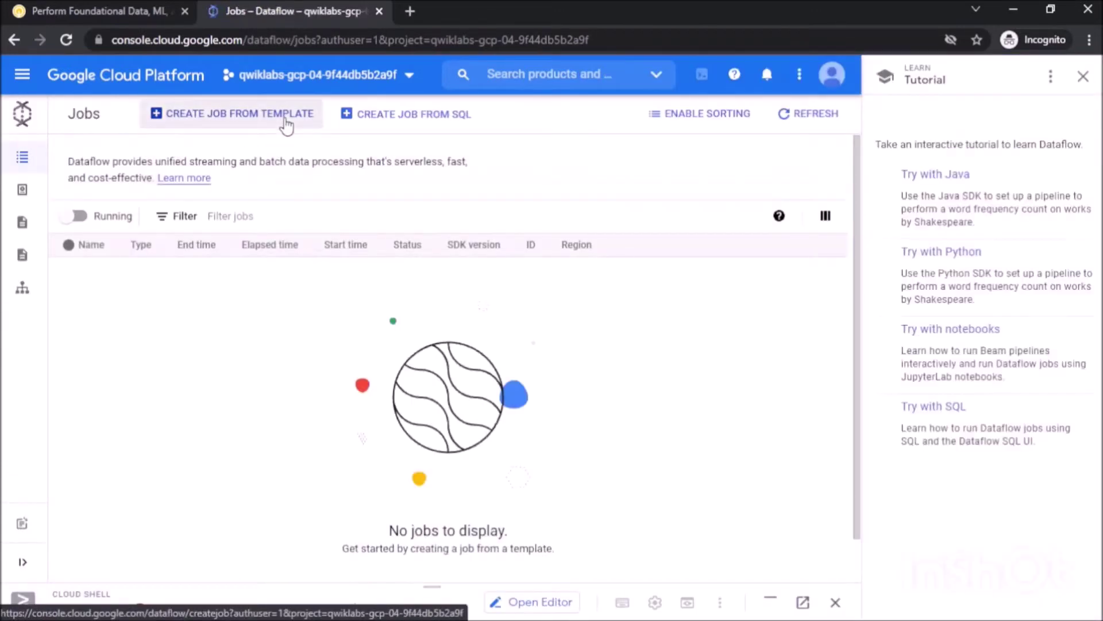
{"action": "left_click", "coordinate": [287, 115]}
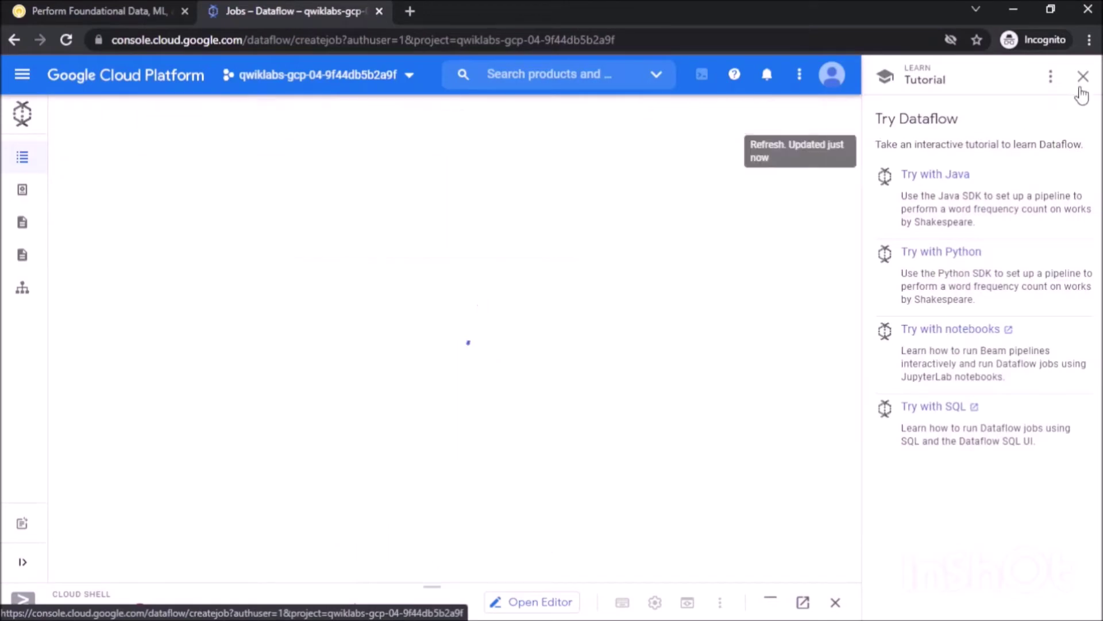
{"action": "left_click", "coordinate": [1064, 97]}
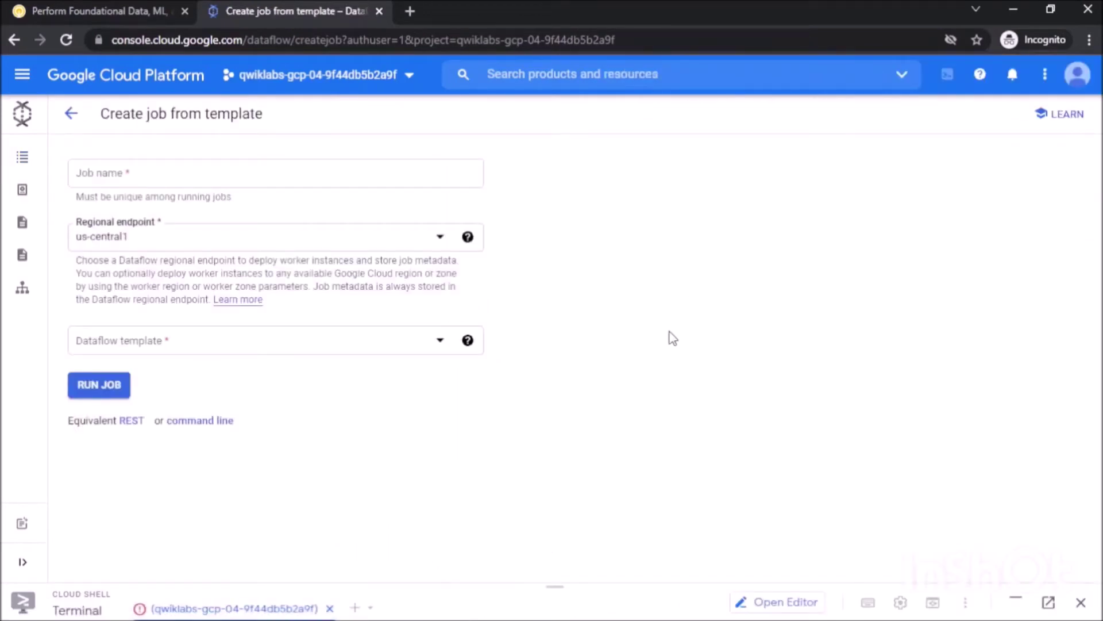
Name the job demo-job and choose the batch template Text Files on Cloud Storage to BigQuery.
{"action": "left_click", "coordinate": [431, 177]}
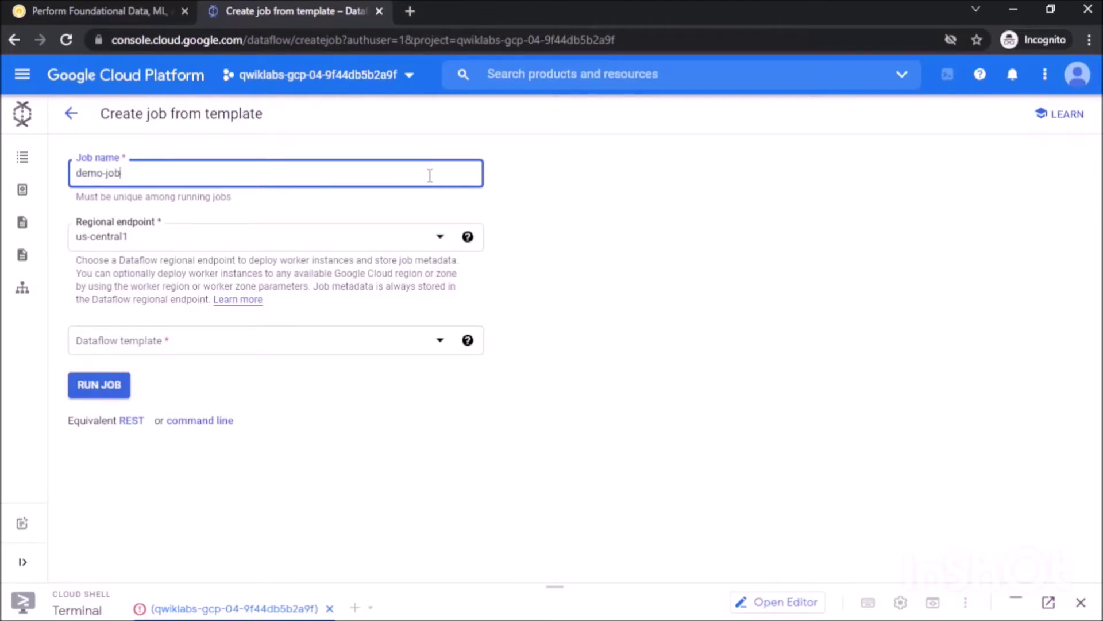
{"action": "left_click", "coordinate": [406, 347]}
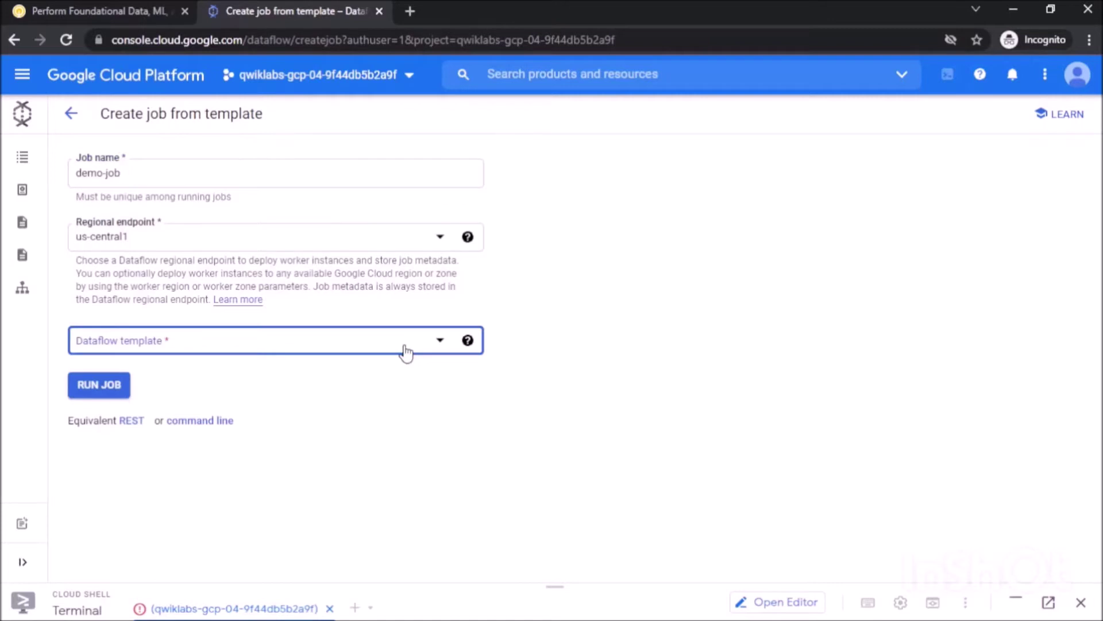
{"action": "left_click", "coordinate": [406, 343]}
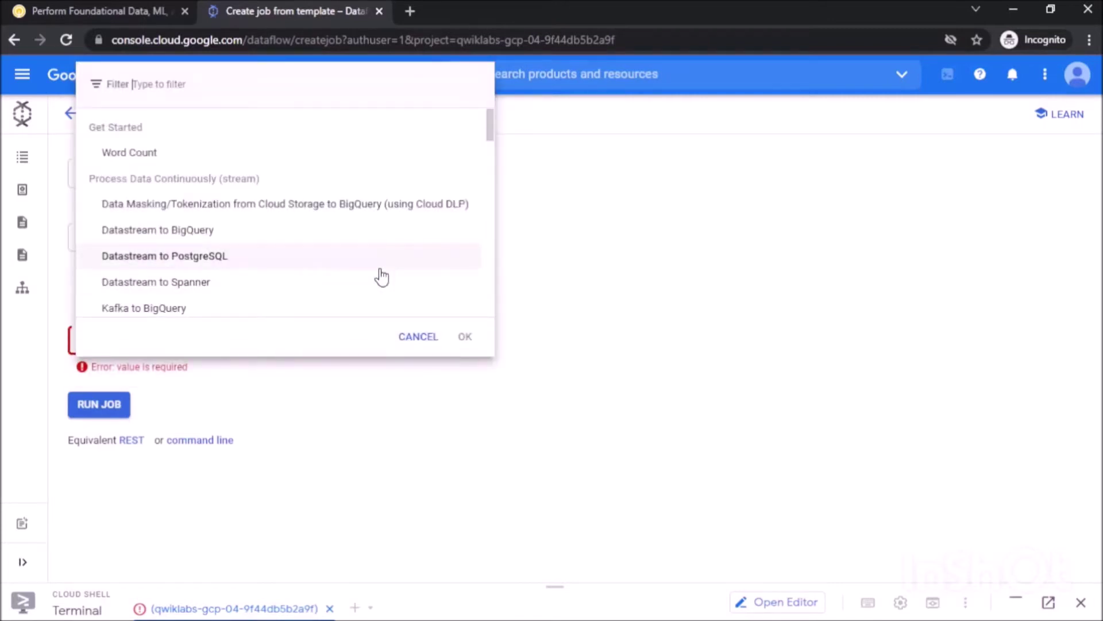
{"action": "scroll", "coordinate": [381, 277], "scroll_direction": "down", "scroll_amount": 12}
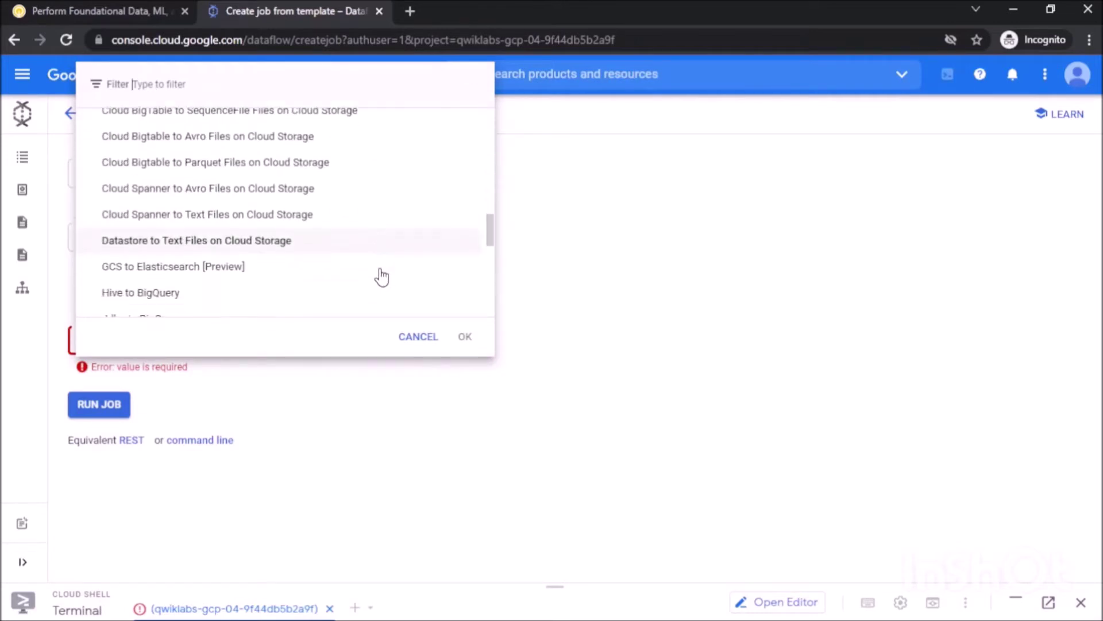
{"action": "scroll", "coordinate": [382, 277], "scroll_direction": "down", "scroll_amount": 4}
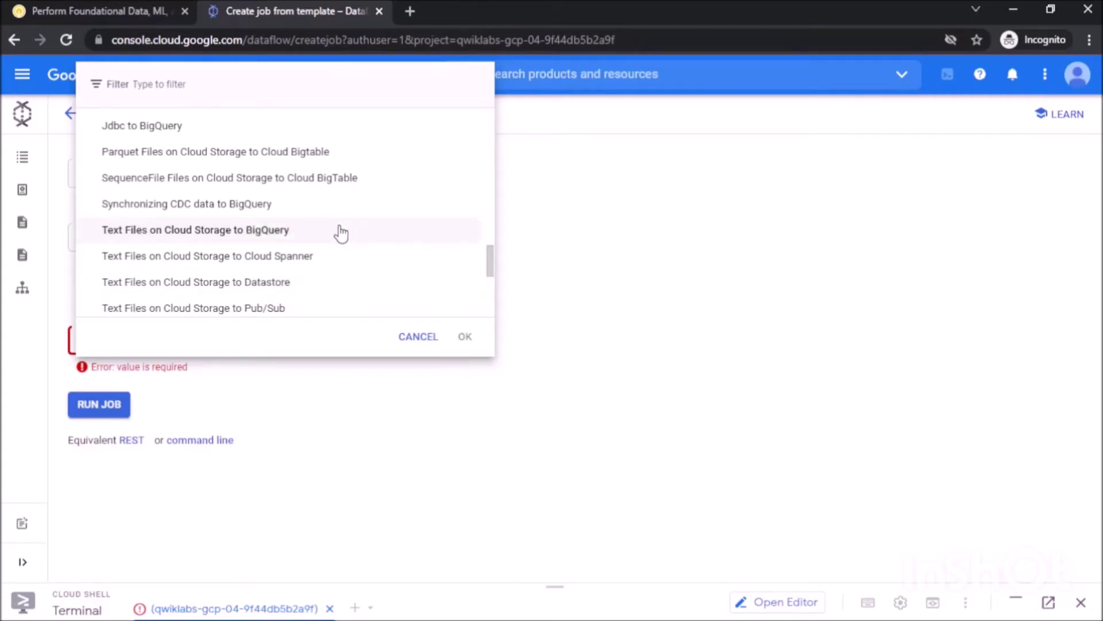
{"action": "scroll", "coordinate": [341, 233], "scroll_direction": "up", "scroll_amount": 8}
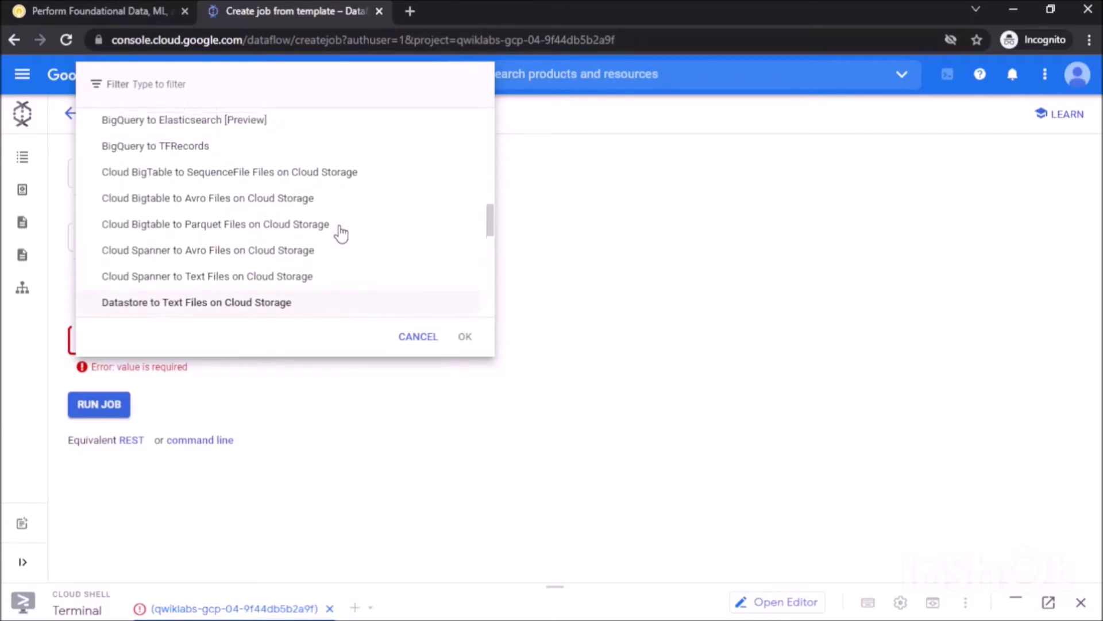
{"action": "scroll", "coordinate": [342, 233], "scroll_direction": "up", "scroll_amount": 1}
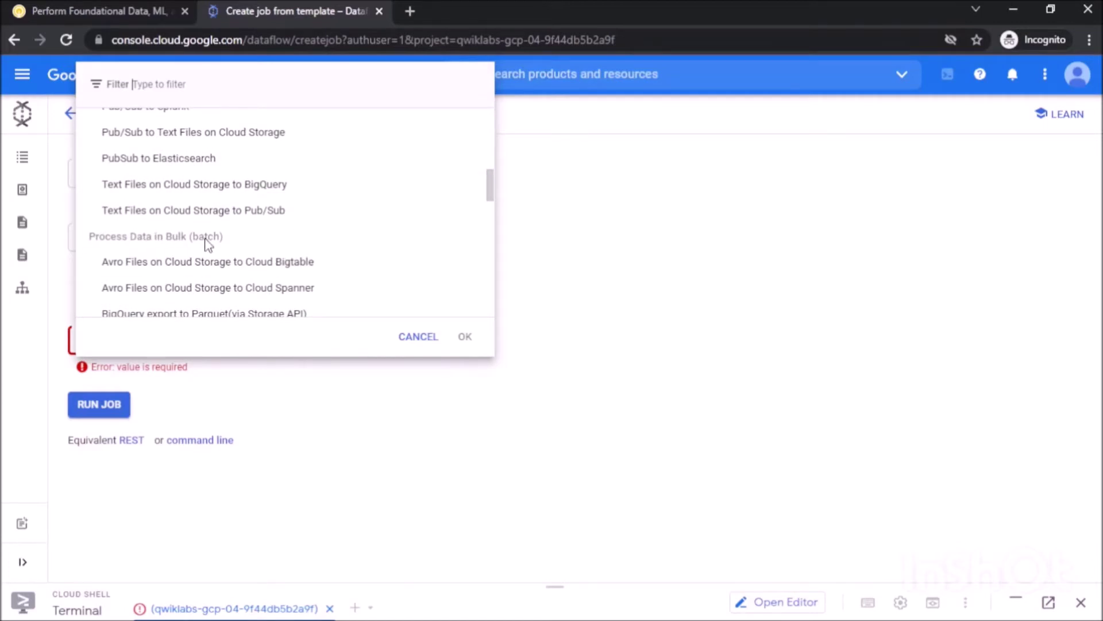
{"action": "scroll", "coordinate": [197, 240], "scroll_direction": "down", "scroll_amount": 5}
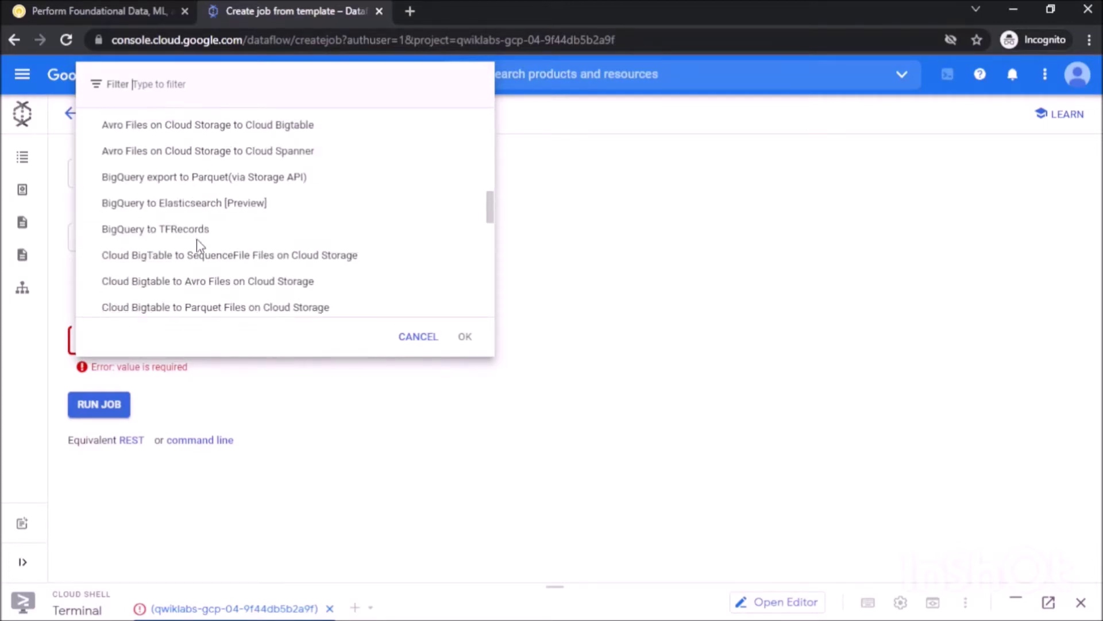
{"action": "scroll", "coordinate": [197, 239], "scroll_direction": "down", "scroll_amount": 4}
{"action": "scroll", "coordinate": [197, 245], "scroll_direction": "down", "scroll_amount": 5}
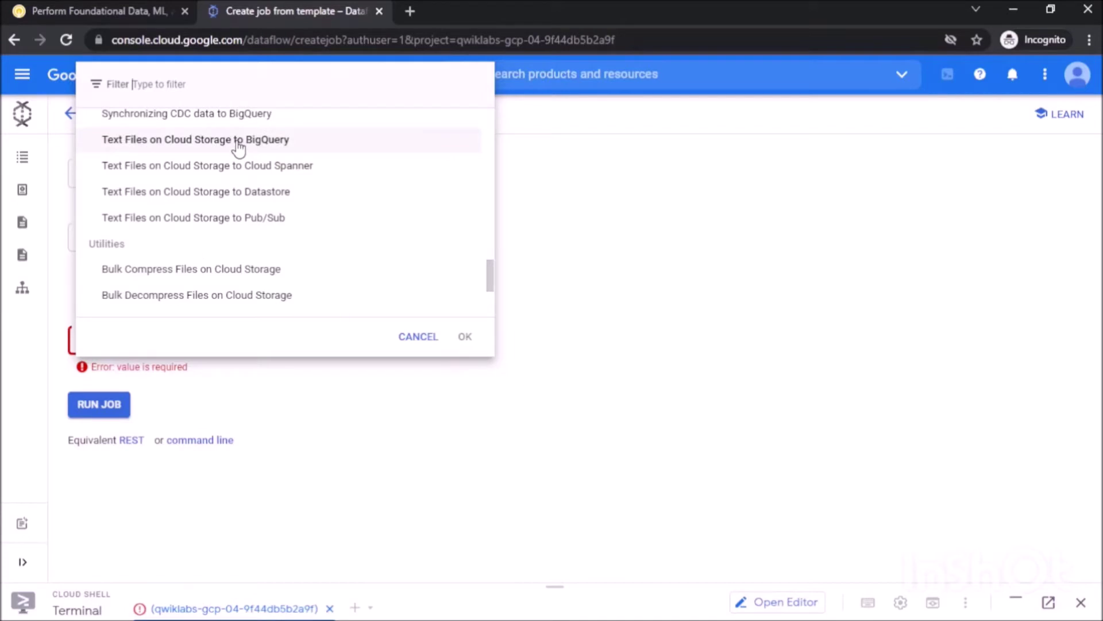
{"action": "left_click", "coordinate": [239, 142]}
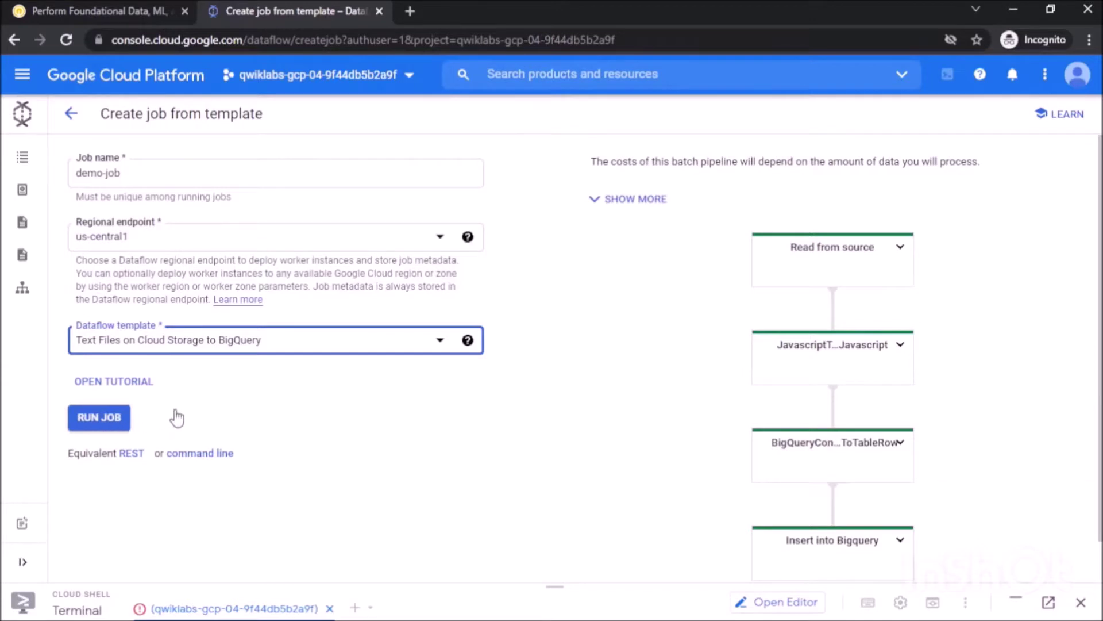
Copy the JavaScript UDF path gs://cloud-training/gsp323/lab.js from the lab instructions into the job's matching required parameter.
{"action": "scroll", "coordinate": [179, 413], "scroll_direction": "down", "scroll_amount": 2}
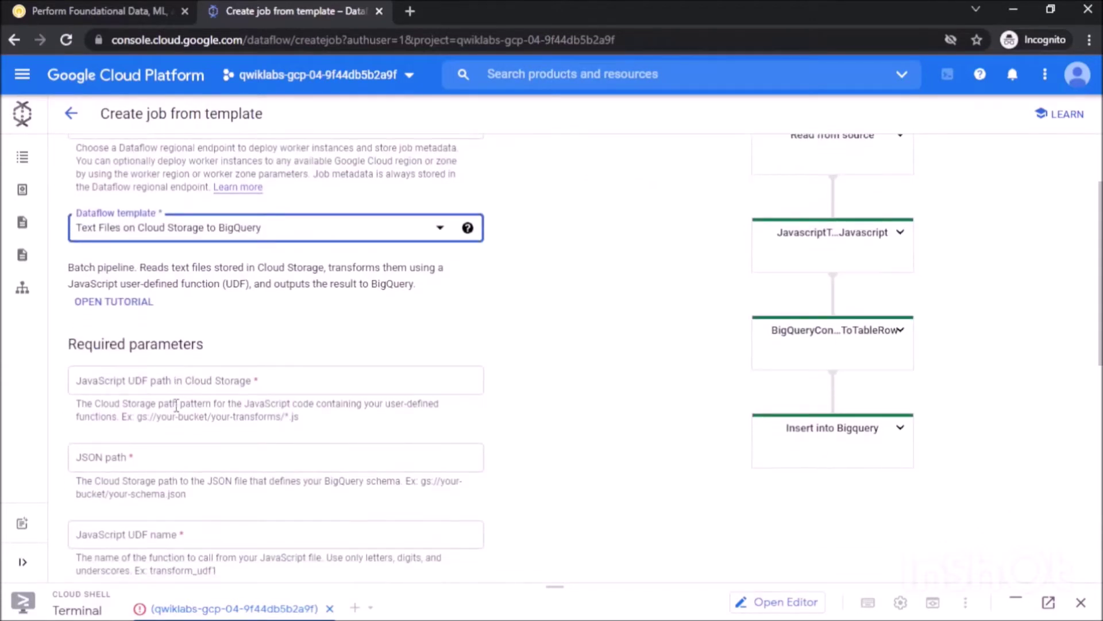
{"action": "scroll", "coordinate": [176, 404], "scroll_direction": "down", "scroll_amount": 1}
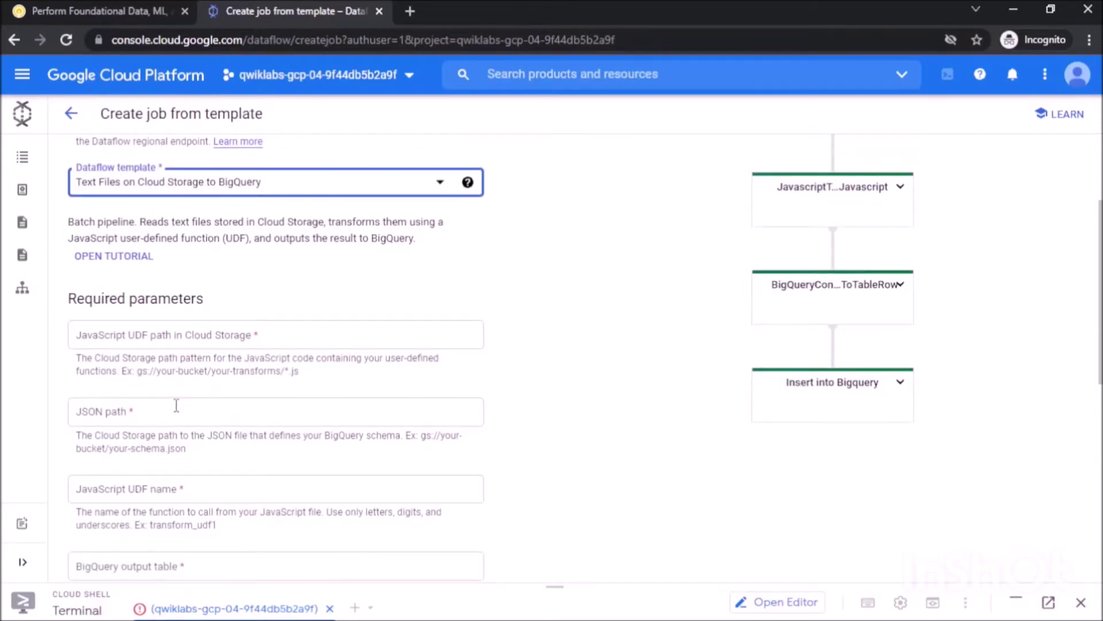
{"action": "scroll", "coordinate": [177, 406], "scroll_direction": "down", "scroll_amount": 1}
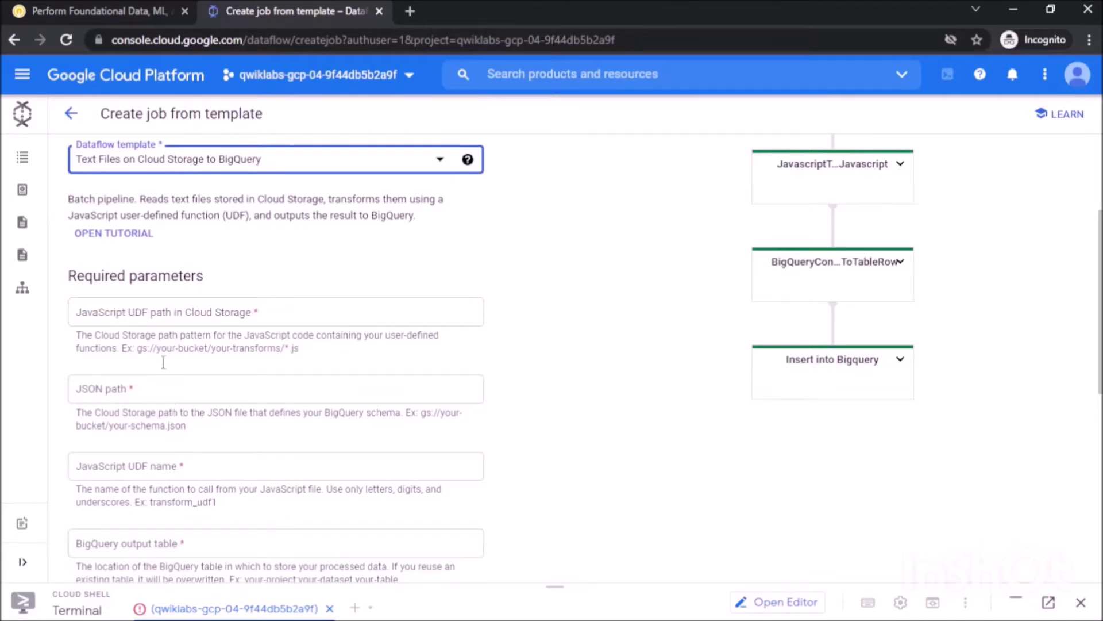
{"action": "left_click", "coordinate": [83, 11]}
{"action": "double_click", "coordinate": [532, 404]}
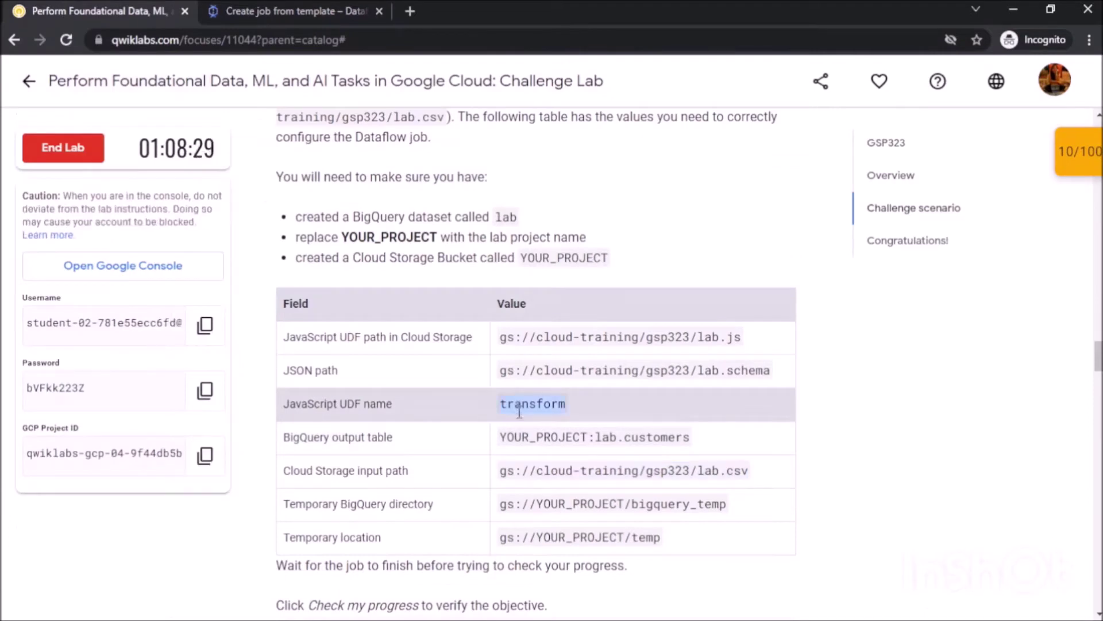
{"action": "left_click_drag", "start_coordinate": [500, 337], "coordinate": [747, 352]}
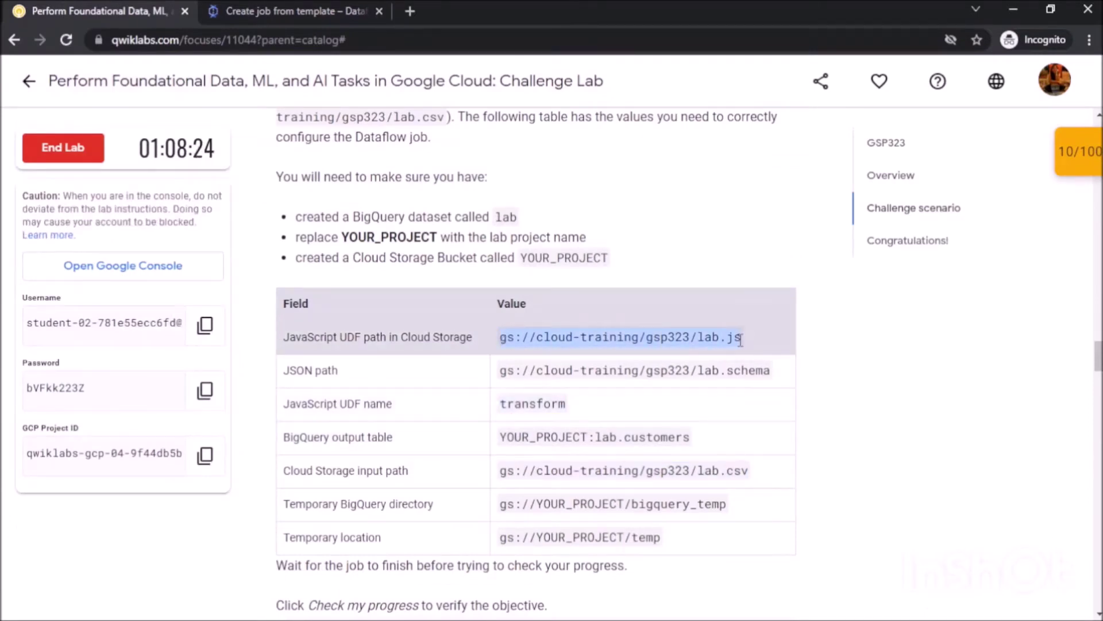
{"action": "key", "text": "ctrl+c"}
{"action": "left_click", "coordinate": [281, 10]}
{"action": "left_click", "coordinate": [173, 313]}
{"action": "key", "text": "ctrl+v"}
Copy the JSON path gs://cloud-training/gsp323/lab.schema from the lab instructions into the job form.
{"action": "left_click", "coordinate": [111, 7]}
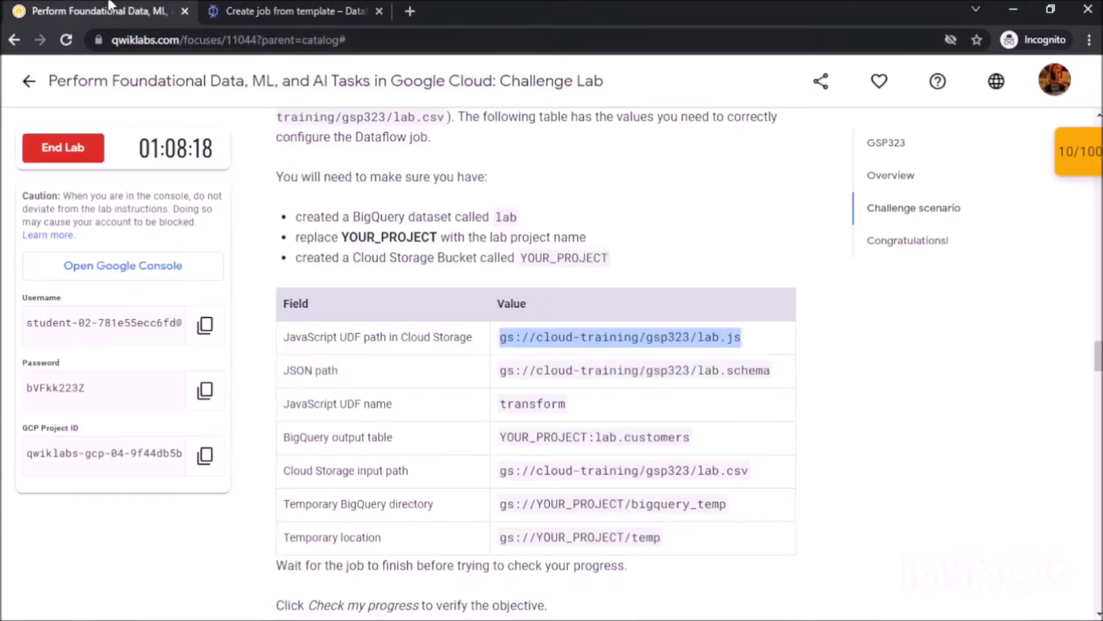
{"action": "left_click_drag", "start_coordinate": [500, 370], "coordinate": [753, 365]}
{"action": "key", "text": "ctrl+c"}
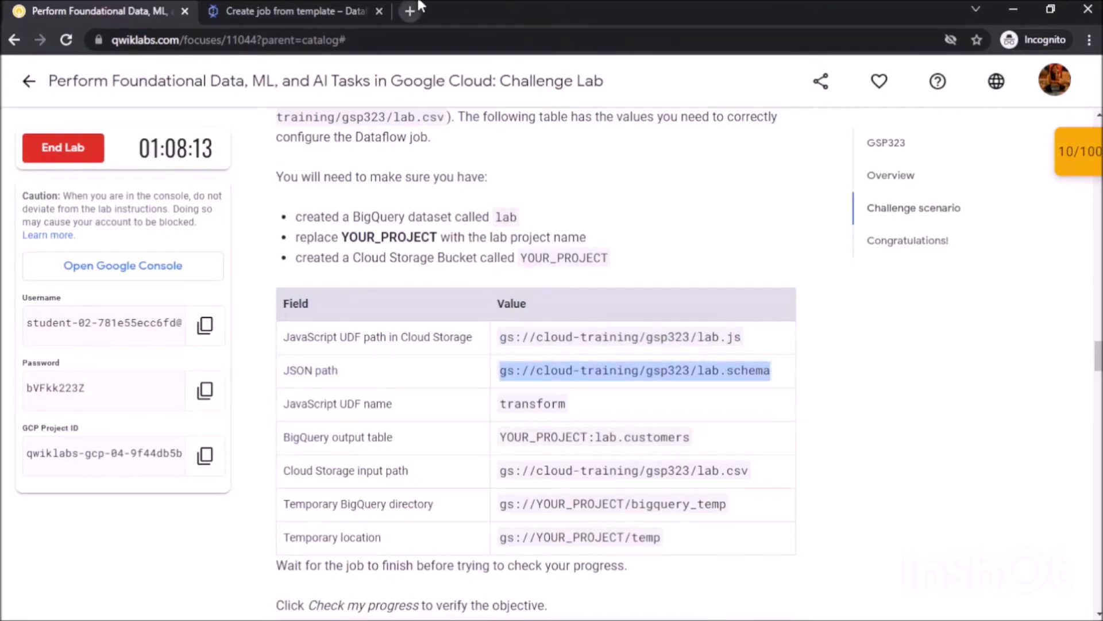
{"action": "left_click", "coordinate": [281, 11]}
{"action": "key", "text": "ctrl+v"}
Set the JavaScript UDF name to transform, copied from the lab's value table.
{"action": "left_click", "coordinate": [186, 471]}
{"action": "key", "text": "ctrl+Tab"}
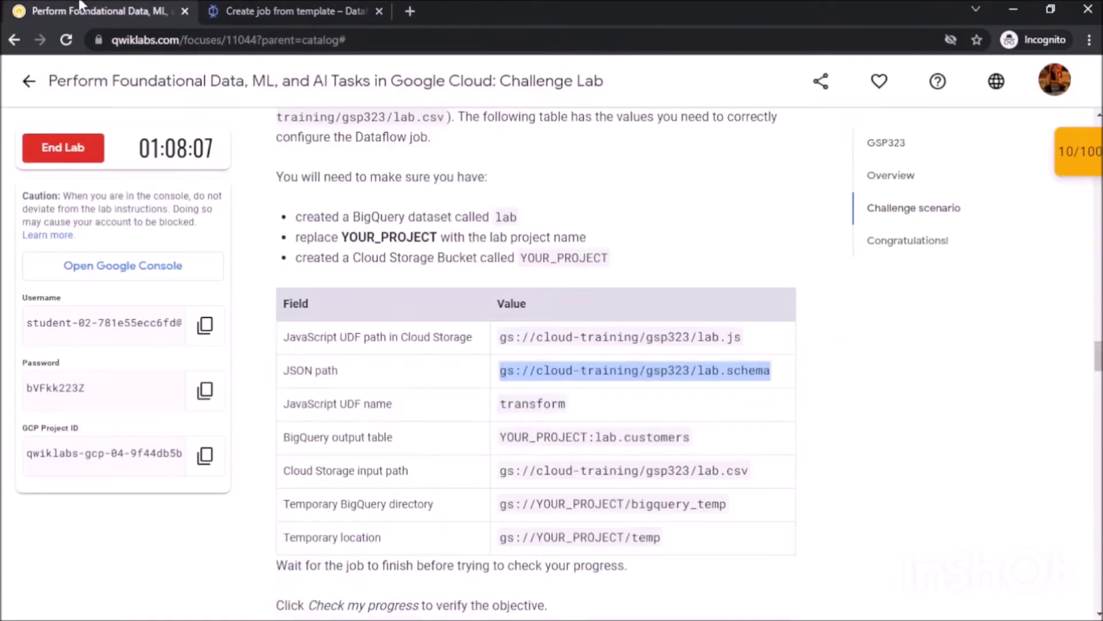
{"action": "double_click", "coordinate": [529, 401]}
{"action": "key", "text": "ctrl+c"}
{"action": "key", "text": "ctrl+Tab"}
{"action": "key", "text": "ctrl+v"}
Fill the BigQuery output table with the lab's placeholder value YOUR_PROJECT:lab.customers.
{"action": "scroll", "coordinate": [547, 404], "scroll_direction": "down", "scroll_amount": 5}
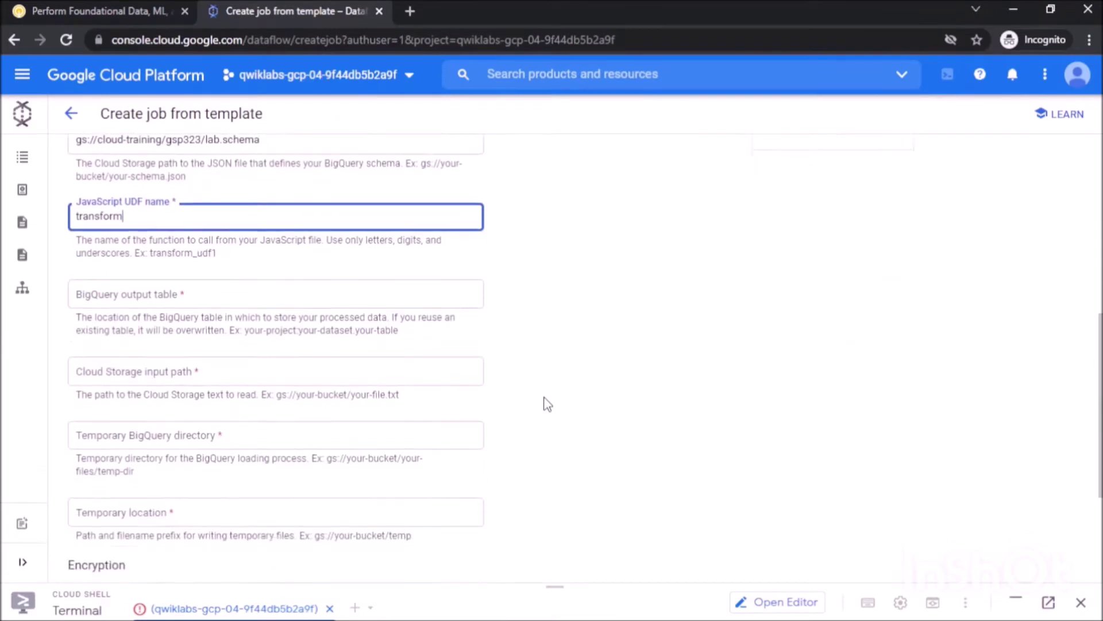
{"action": "key", "text": "ctrl+Tab"}
{"action": "left_click_drag", "start_coordinate": [500, 437], "coordinate": [659, 431]}
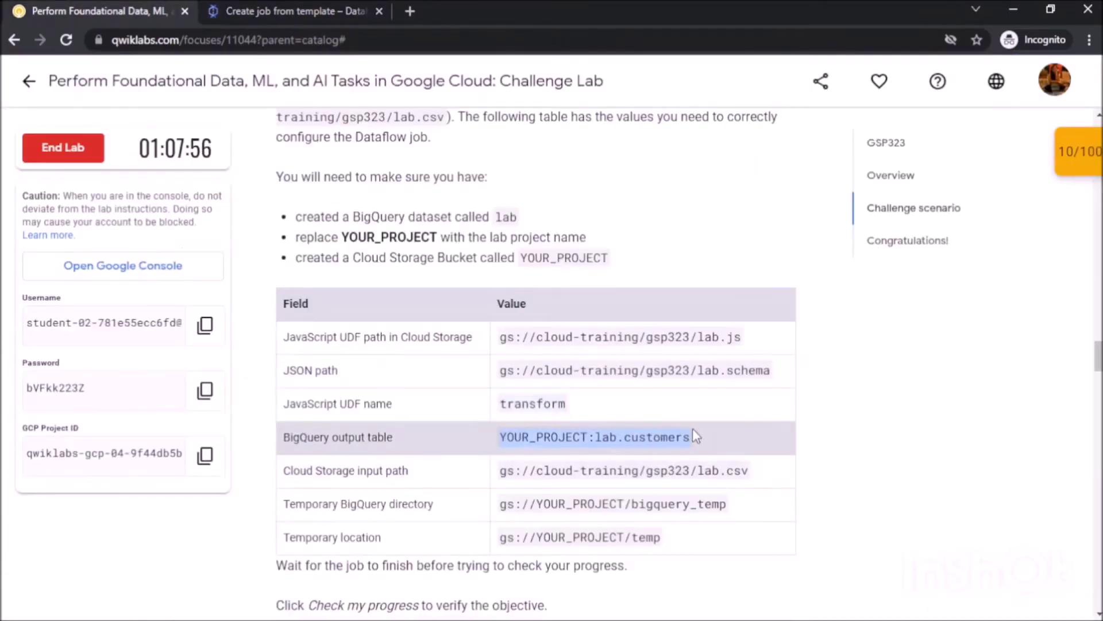
{"action": "key", "text": "ctrl+c"}
{"action": "key", "text": "ctrl+Tab"}
{"action": "left_click", "coordinate": [295, 242]}
{"action": "key", "text": "ctrl+v"}
Set the Cloud Storage input path to gs://cloud-training/gsp323/lab.csv, copied from the lab instructions.
{"action": "left_click", "coordinate": [105, 7]}
{"action": "left_click", "coordinate": [283, 7]}
{"action": "left_click", "coordinate": [125, 7]}
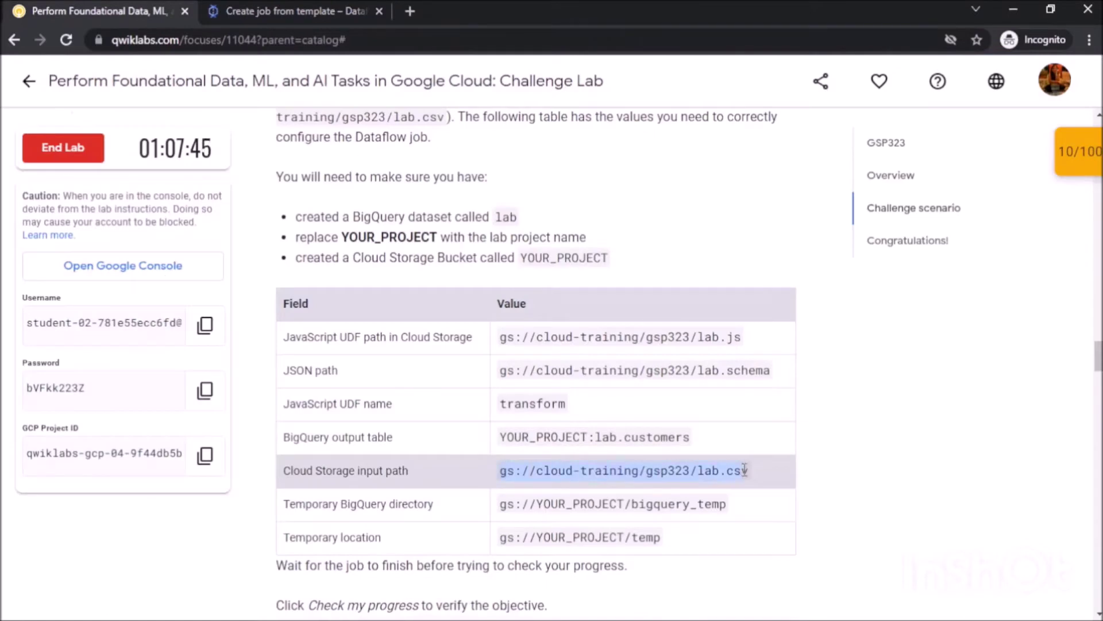
{"action": "key", "text": "ctrl+c"}
{"action": "key", "text": "ctrl+Tab"}
{"action": "left_click", "coordinate": [458, 327]}
{"action": "key", "text": "ctrl+v"}
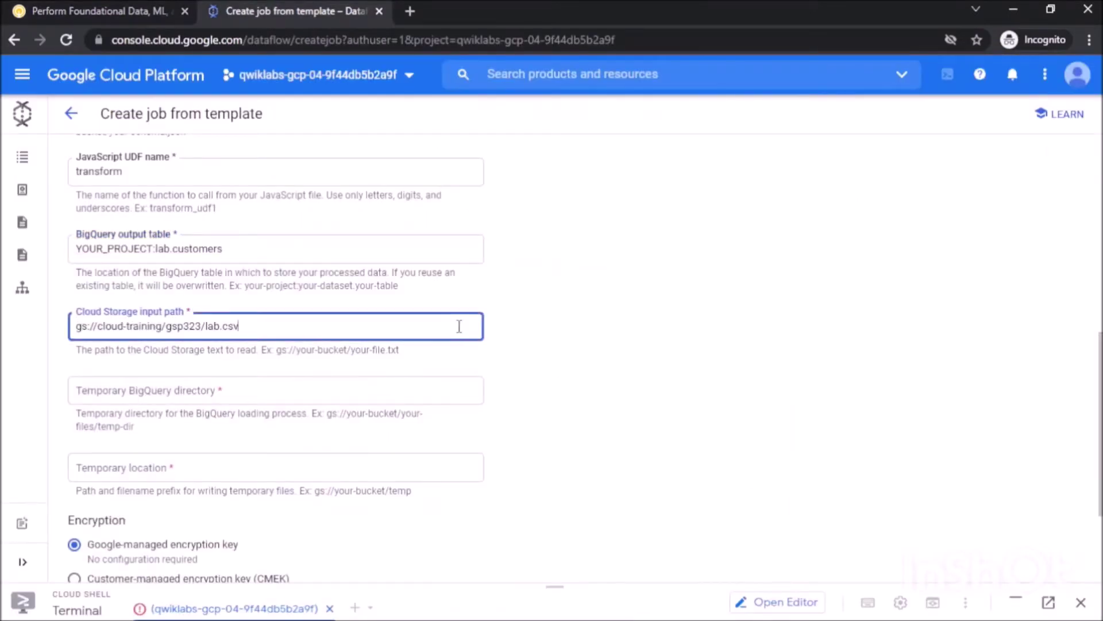
Fill the temporary BigQuery directory with the lab's placeholder path gs://YOUR_PROJECT/bigquery_temp.
{"action": "key", "text": "ctrl+Tab"}
{"action": "left_click_drag", "start_coordinate": [500, 504], "coordinate": [729, 504]}
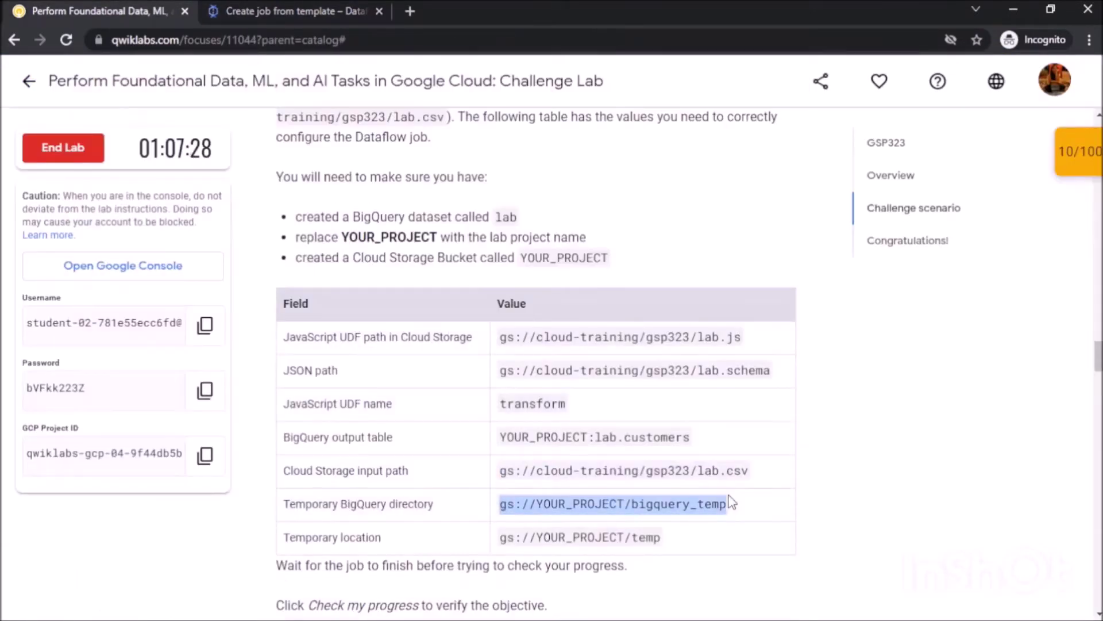
{"action": "key", "text": "ctrl+c"}
{"action": "key", "text": "ctrl+Tab"}
{"action": "left_click", "coordinate": [384, 399]}
{"action": "key", "text": "ctrl+v"}
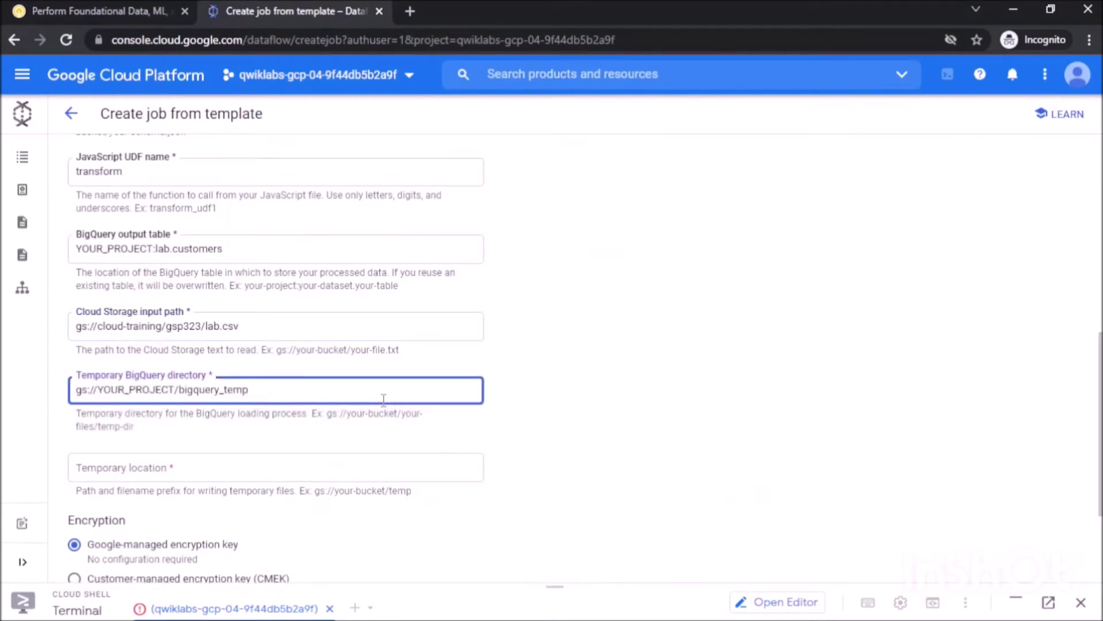
Fill the temporary location with the lab's placeholder path gs://YOUR_PROJECT/temp.
{"action": "key", "text": "ctrl+Tab"}
{"action": "left_click_drag", "start_coordinate": [500, 536], "coordinate": [661, 538]}
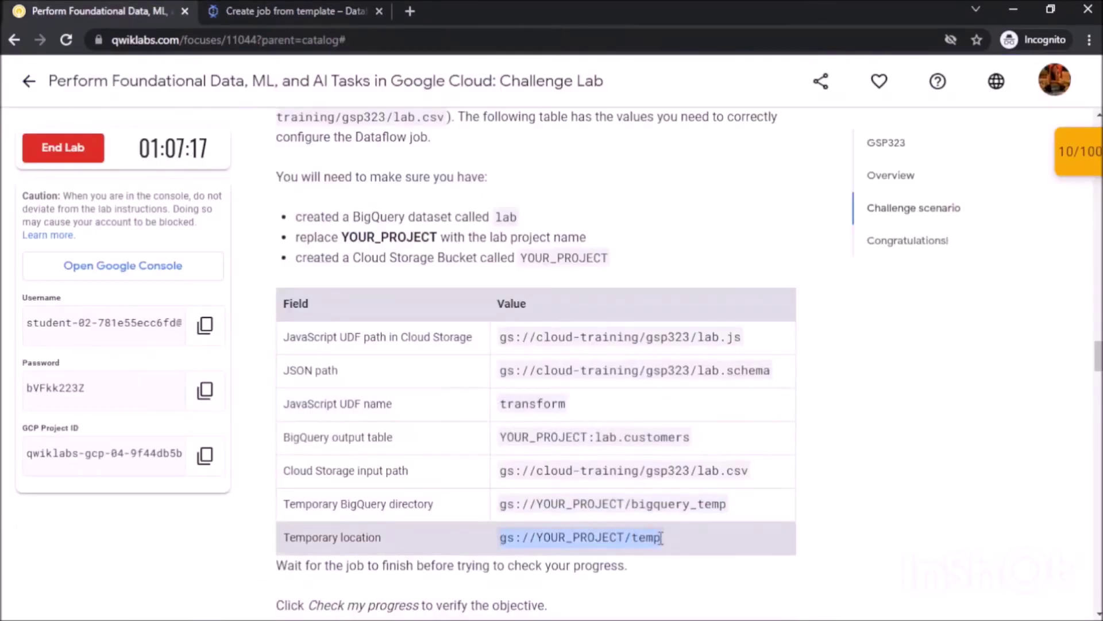
{"action": "key", "text": "ctrl+c"}
{"action": "key", "text": "ctrl+Tab"}
{"action": "left_click", "coordinate": [478, 467]}
{"action": "key", "text": "ctrl+v"}
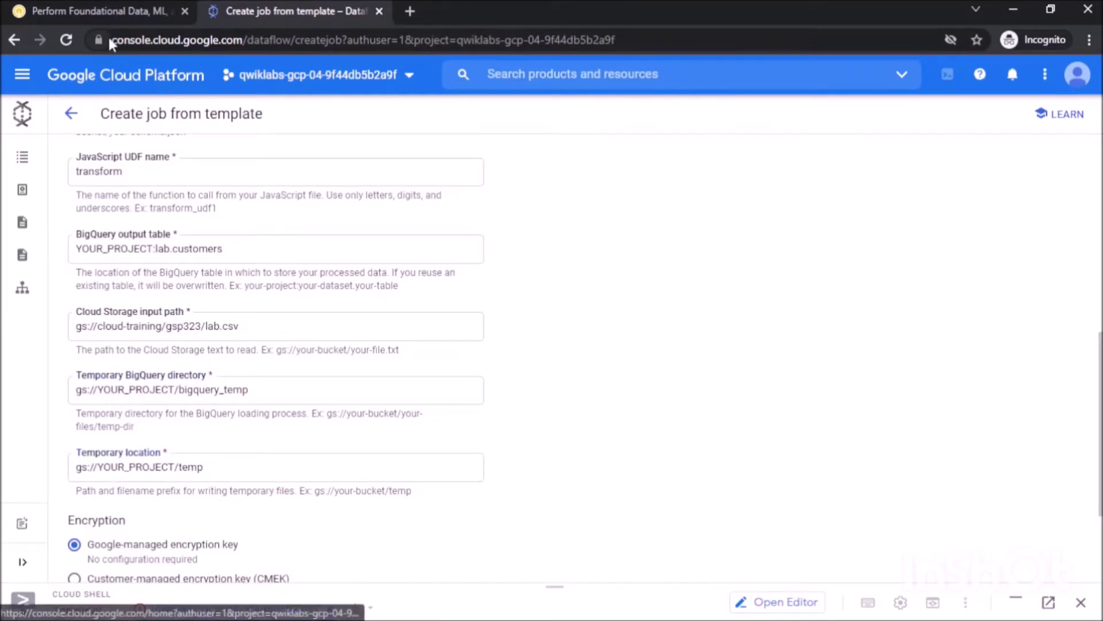
Replace YOUR_PROJECT with the lab's GCP project ID qwiklabs-gcp-04-9f44db5b2a9f in the output table, temporary BigQuery directory and temporary location.
{"action": "key", "text": "ctrl+Tab"}
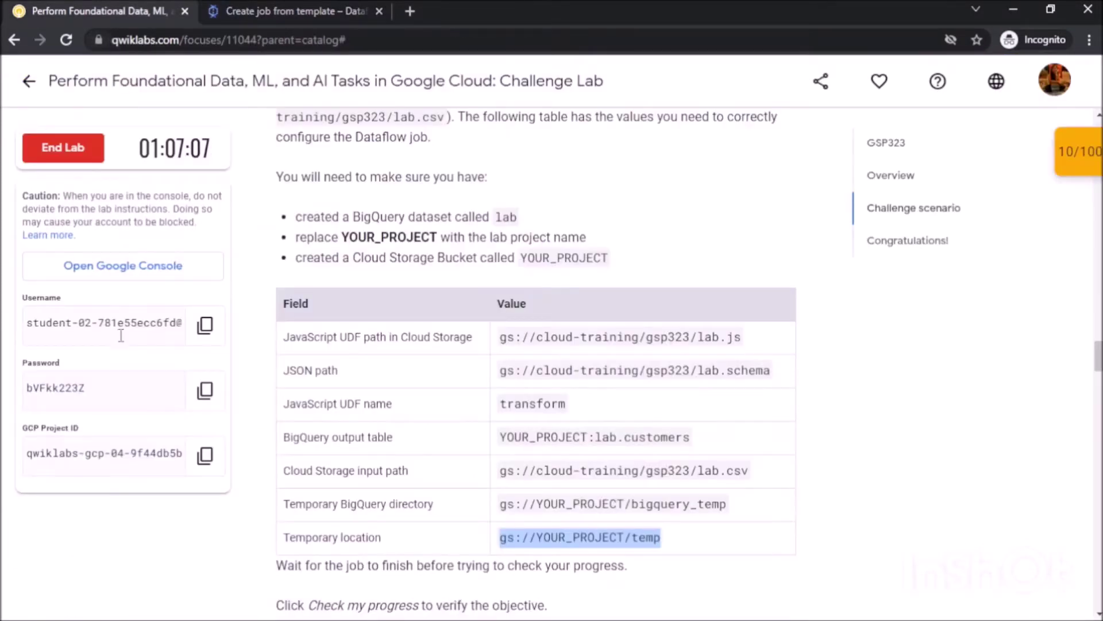
{"action": "left_click", "coordinate": [196, 468]}
{"action": "key", "text": "ctrl+Tab"}
{"action": "double_click", "coordinate": [79, 248]}
{"action": "key", "text": "ctrl+v"}
{"action": "double_click", "coordinate": [100, 391]}
{"action": "key", "text": "ctrl+v"}
{"action": "double_click", "coordinate": [126, 466]}
{"action": "key", "text": "ctrl+v"}
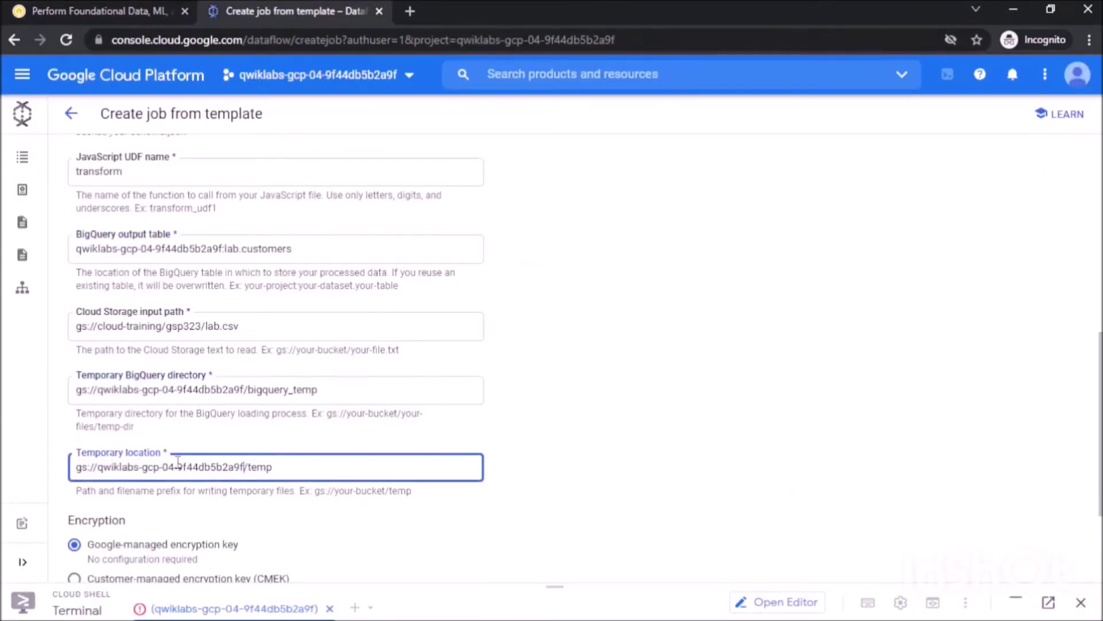
{"action": "scroll", "coordinate": [178, 462], "scroll_direction": "down", "scroll_amount": 3}
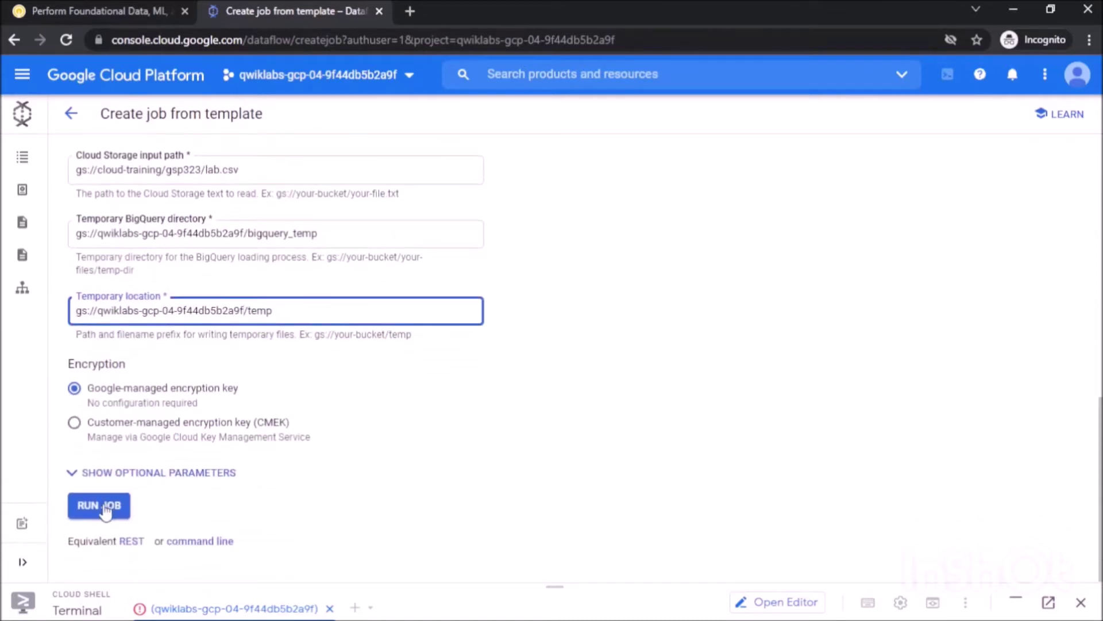
Run the configured Dataflow job and view its graph down to the final BigQuery insert stage.
{"action": "left_click", "coordinate": [103, 508]}
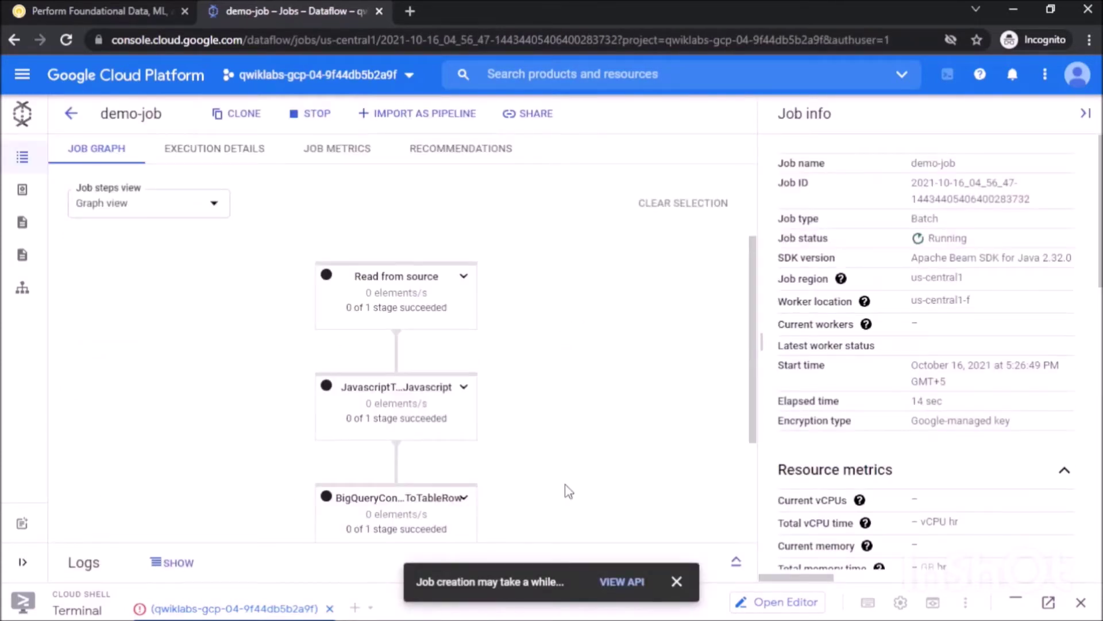
{"action": "left_click_drag", "start_coordinate": [755, 282], "coordinate": [755, 338]}
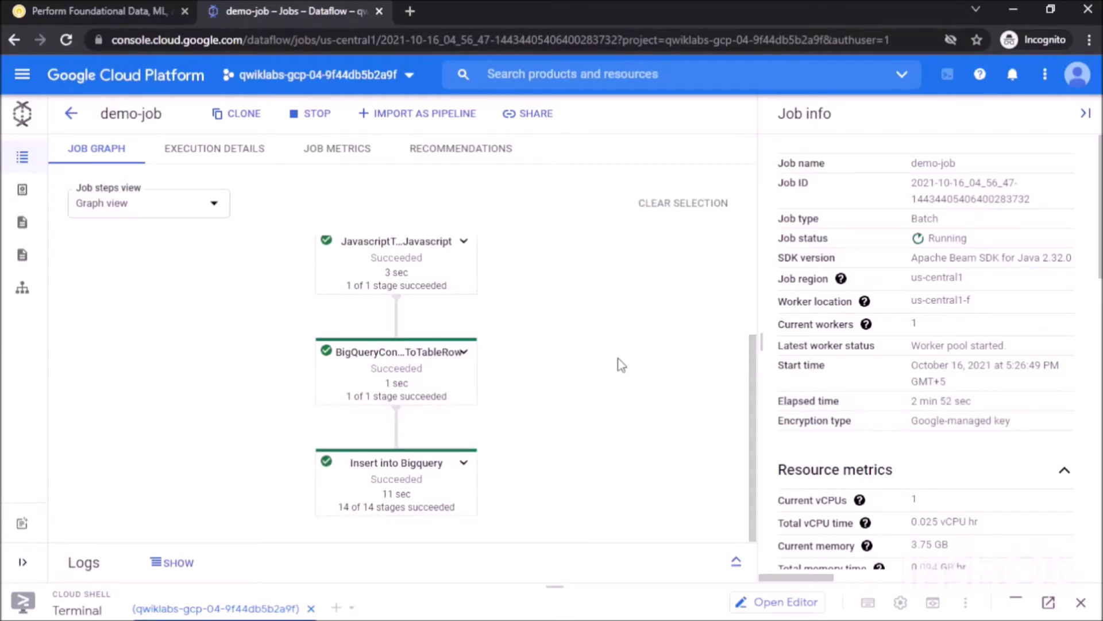
Check the lab's progress for the "Data successfully loaded into BigQuery" objective, repeating the check until it is assessed.
{"action": "key", "text": "ctrl+Tab"}
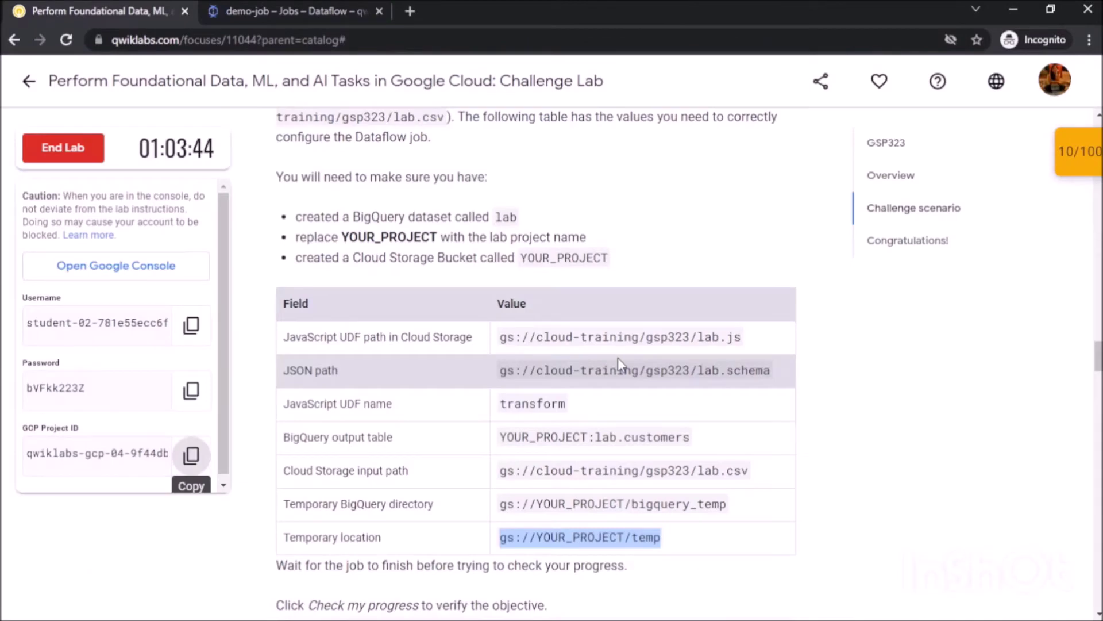
{"action": "left_click", "coordinate": [907, 487]}
{"action": "scroll", "coordinate": [906, 488], "scroll_direction": "down", "scroll_amount": 5}
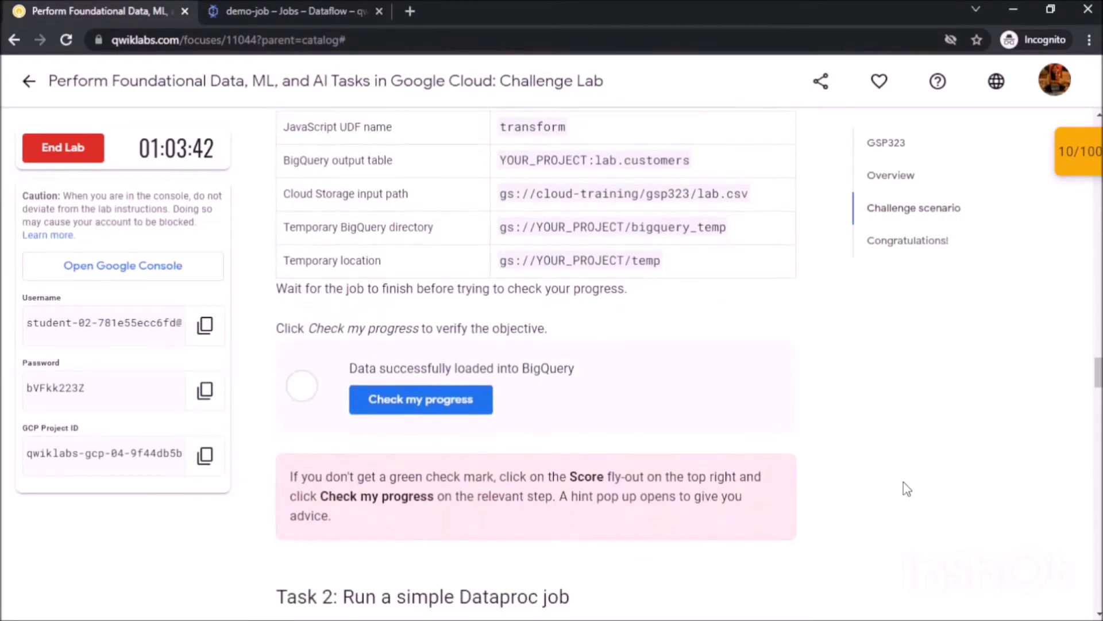
{"action": "left_click", "coordinate": [416, 374]}
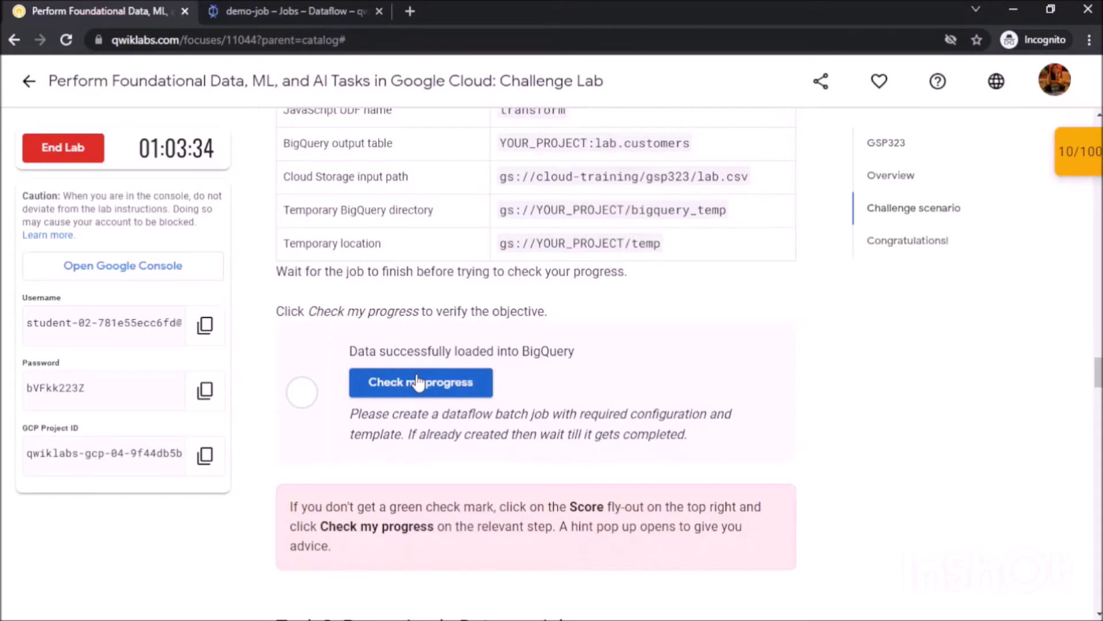
{"action": "left_click", "coordinate": [418, 382]}
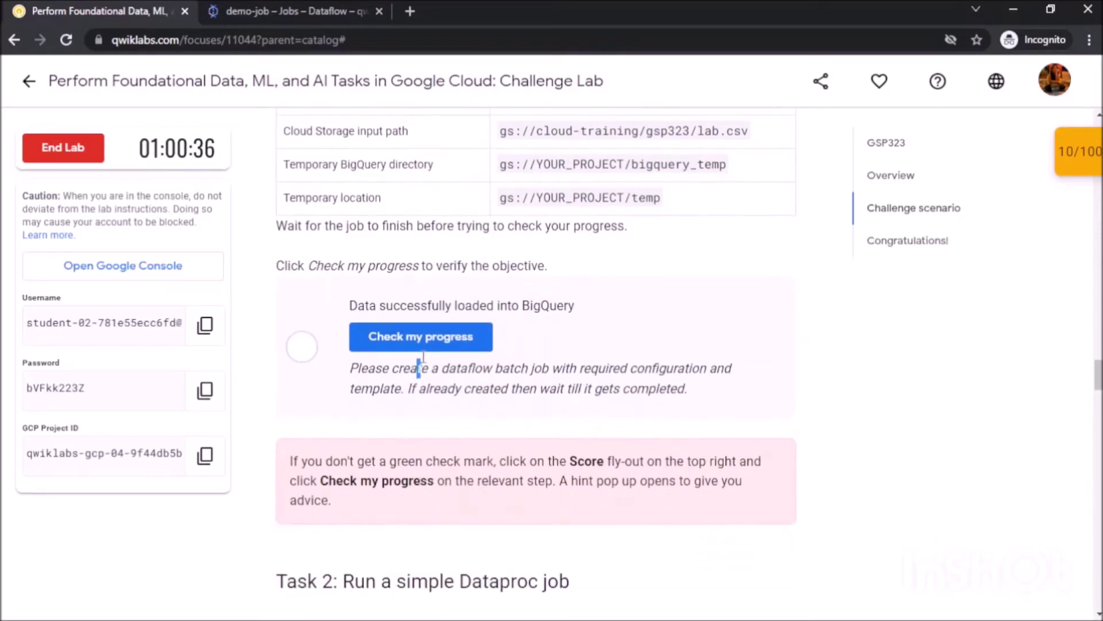
{"action": "left_click", "coordinate": [427, 345]}
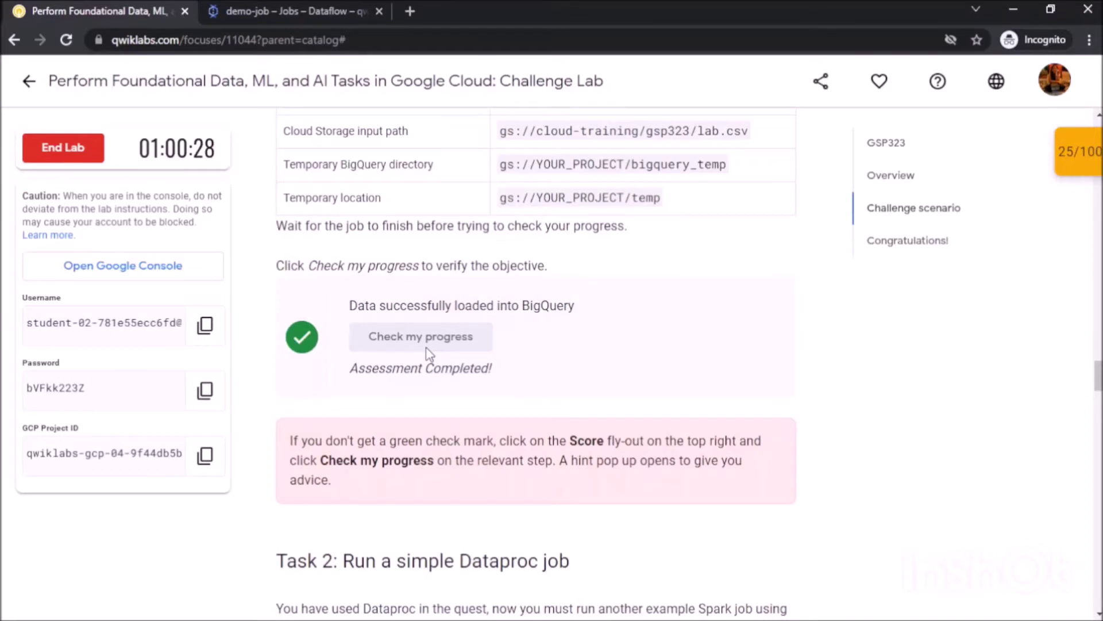
Copy the command hdfs dfs -cp gs://cloud-training/gsp323/data.txt /data.txt from the Task 2 lab instructions.
{"action": "scroll", "coordinate": [427, 350], "scroll_direction": "down", "scroll_amount": 5}
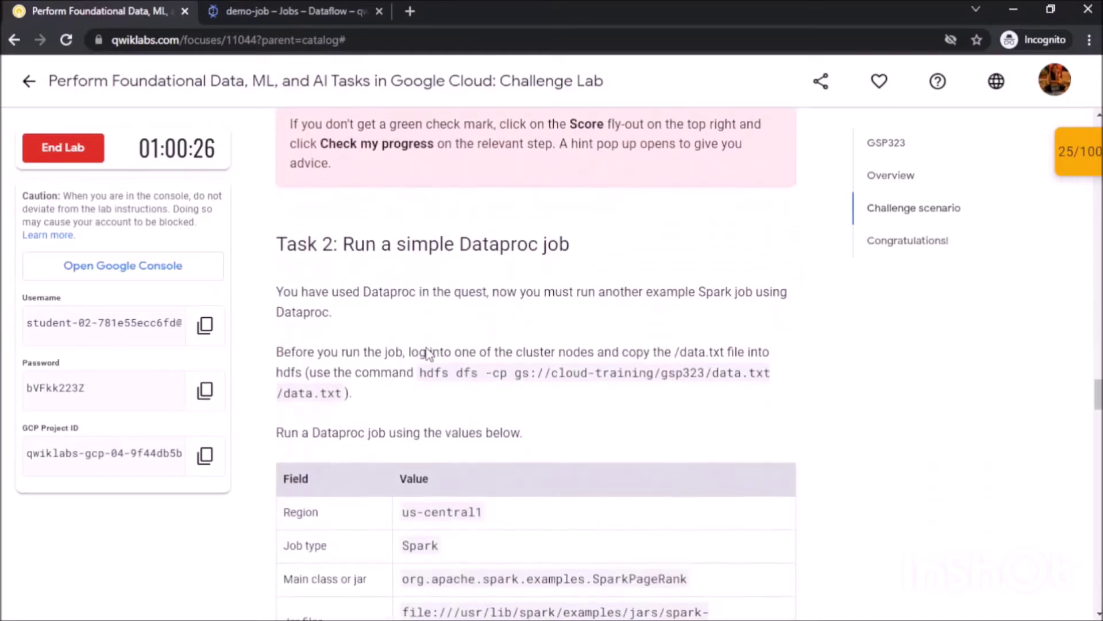
{"action": "scroll", "coordinate": [427, 352], "scroll_direction": "down", "scroll_amount": 2}
{"action": "scroll", "coordinate": [427, 349], "scroll_direction": "up", "scroll_amount": 1}
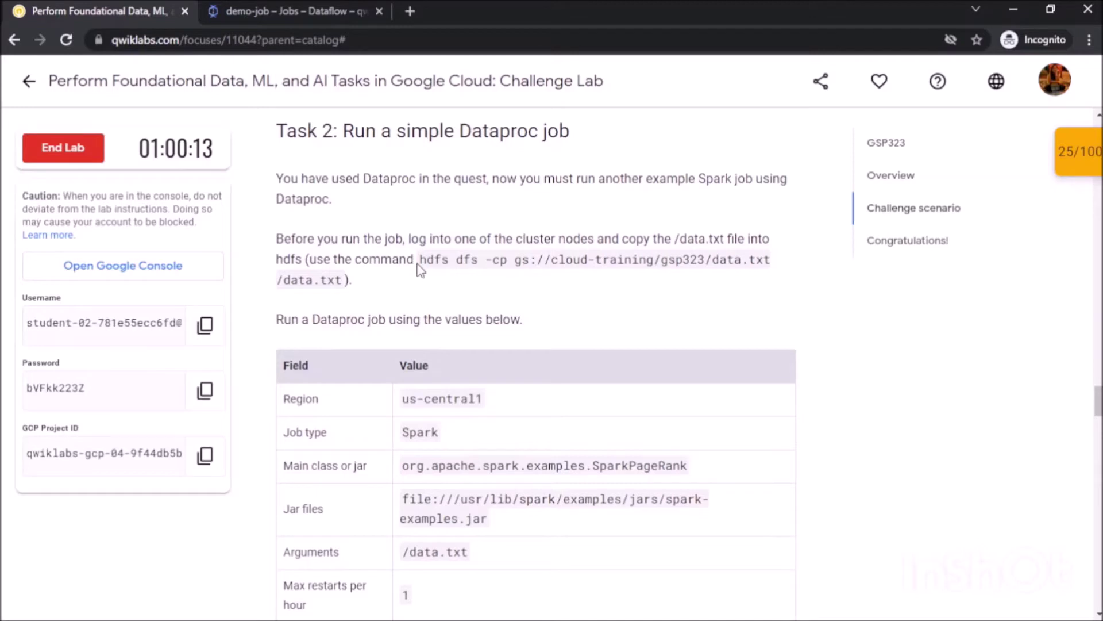
{"action": "left_click_drag", "start_coordinate": [419, 259], "coordinate": [343, 280]}
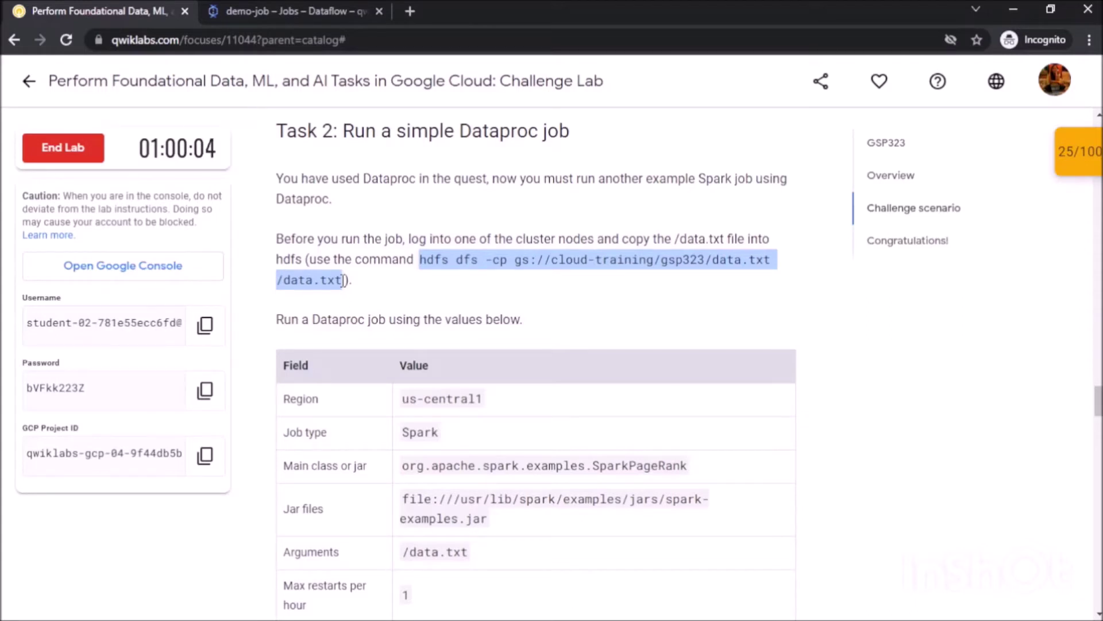
{"action": "left_click", "coordinate": [379, 314]}
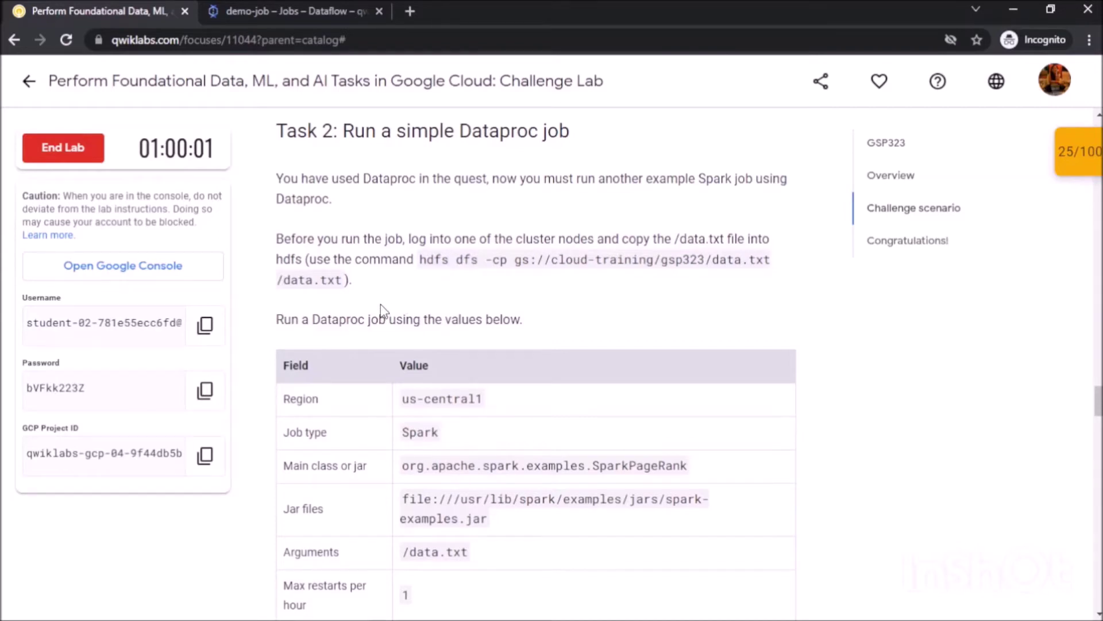
Return to the Google Cloud console and open the Dataproc clusters page.
{"action": "left_click", "coordinate": [287, 5]}
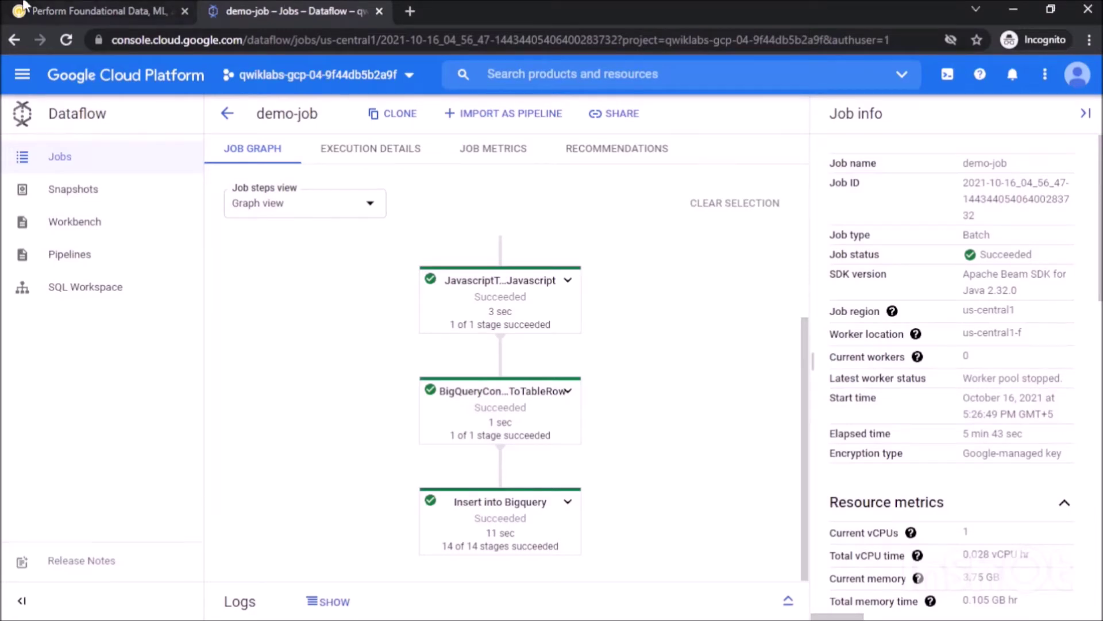
{"action": "left_click", "coordinate": [22, 74]}
{"action": "scroll", "coordinate": [64, 255], "scroll_direction": "down", "scroll_amount": 5}
{"action": "scroll", "coordinate": [64, 255], "scroll_direction": "down", "scroll_amount": 20}
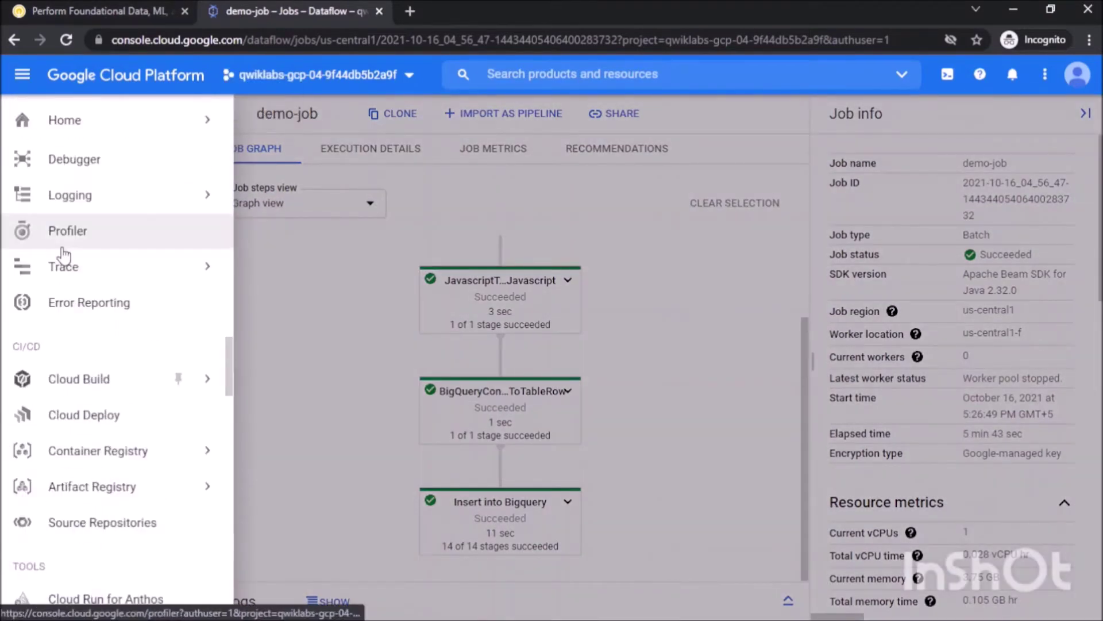
{"action": "mouse_move", "coordinate": [116, 303]}
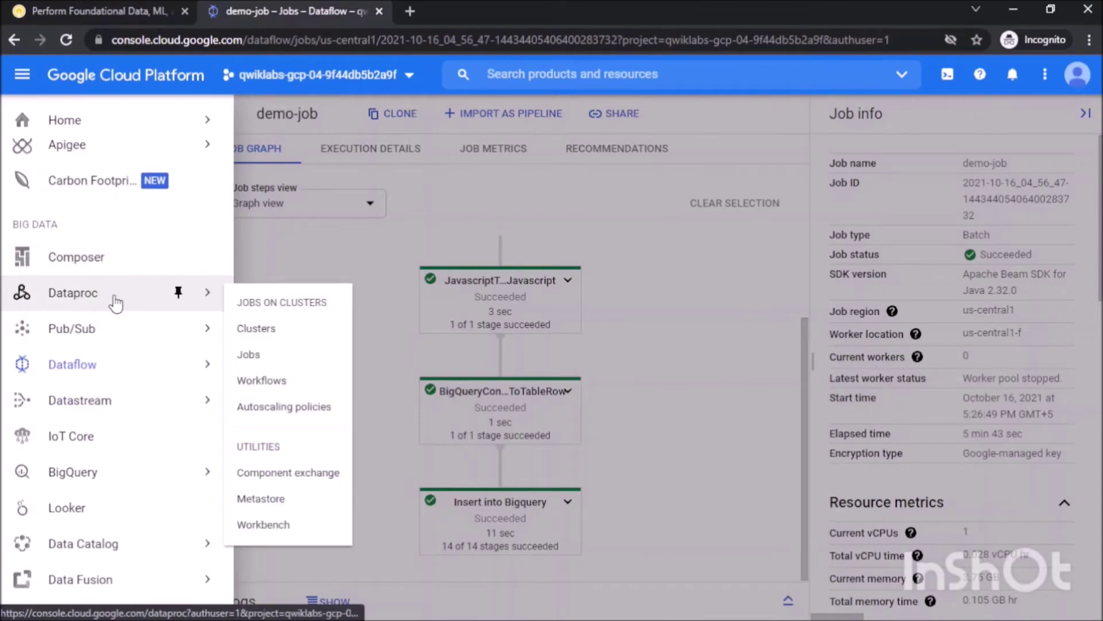
{"action": "left_click", "coordinate": [259, 329]}
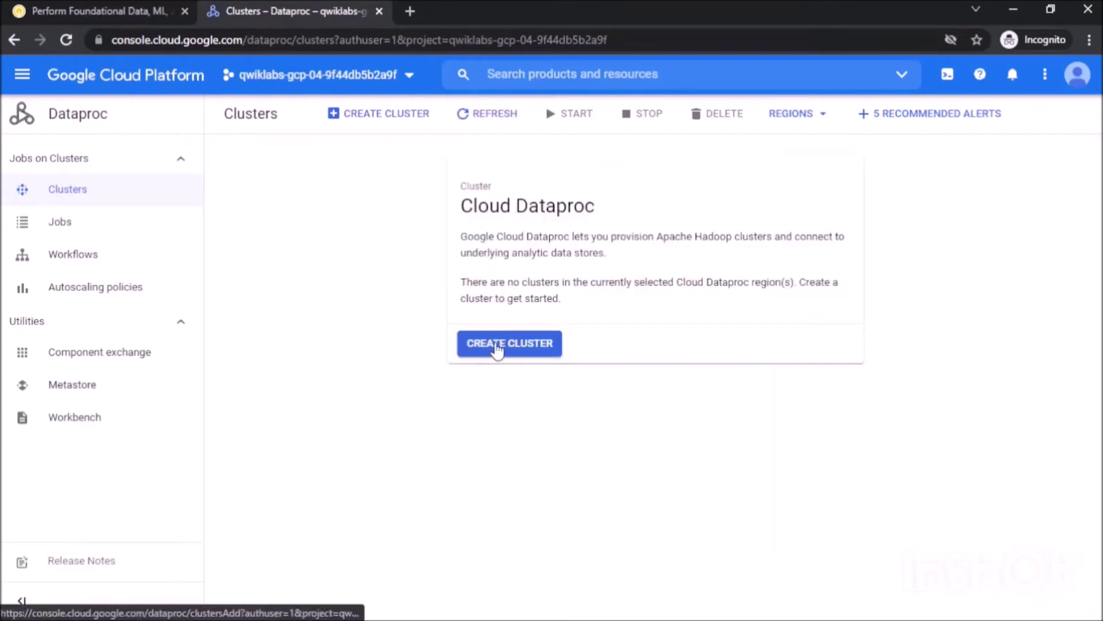
Create a Standard Dataproc cluster in region us-central1, zone us-central1-f, keeping the default settings.
{"action": "left_click", "coordinate": [496, 345]}
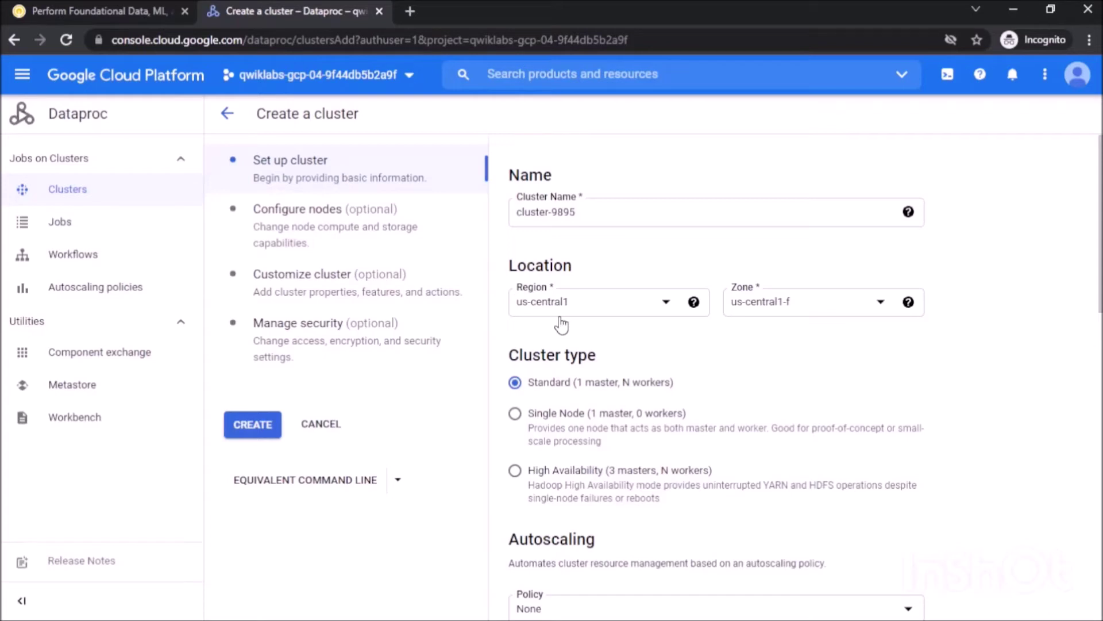
{"action": "scroll", "coordinate": [560, 321], "scroll_direction": "down", "scroll_amount": 2}
{"action": "left_click", "coordinate": [259, 430]}
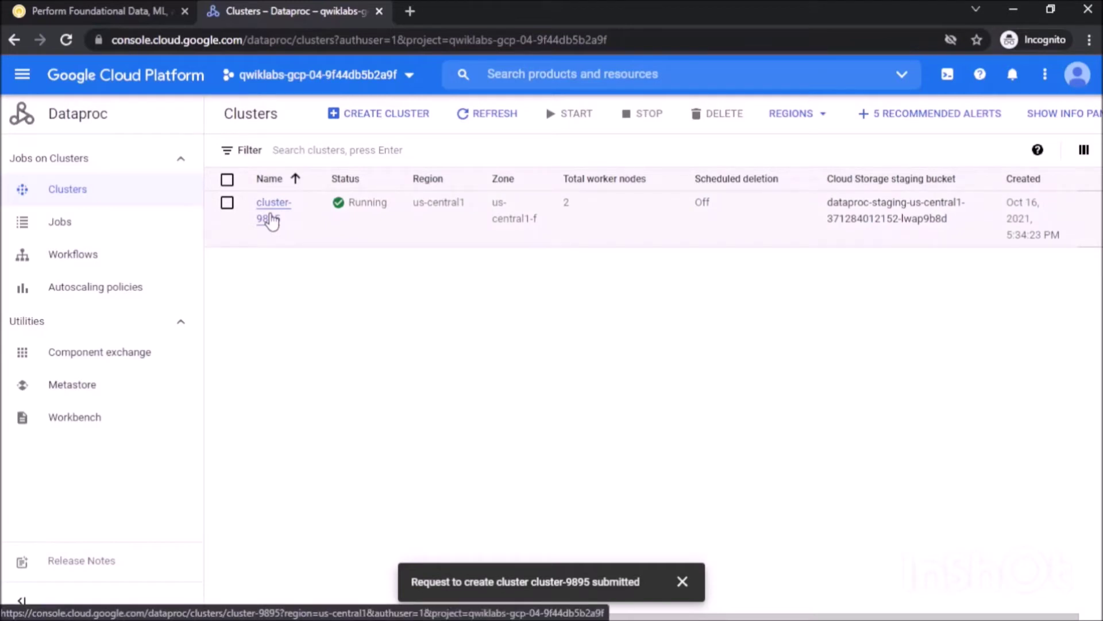
Open the new cluster's details and list its VM instances.
{"action": "left_click", "coordinate": [270, 220]}
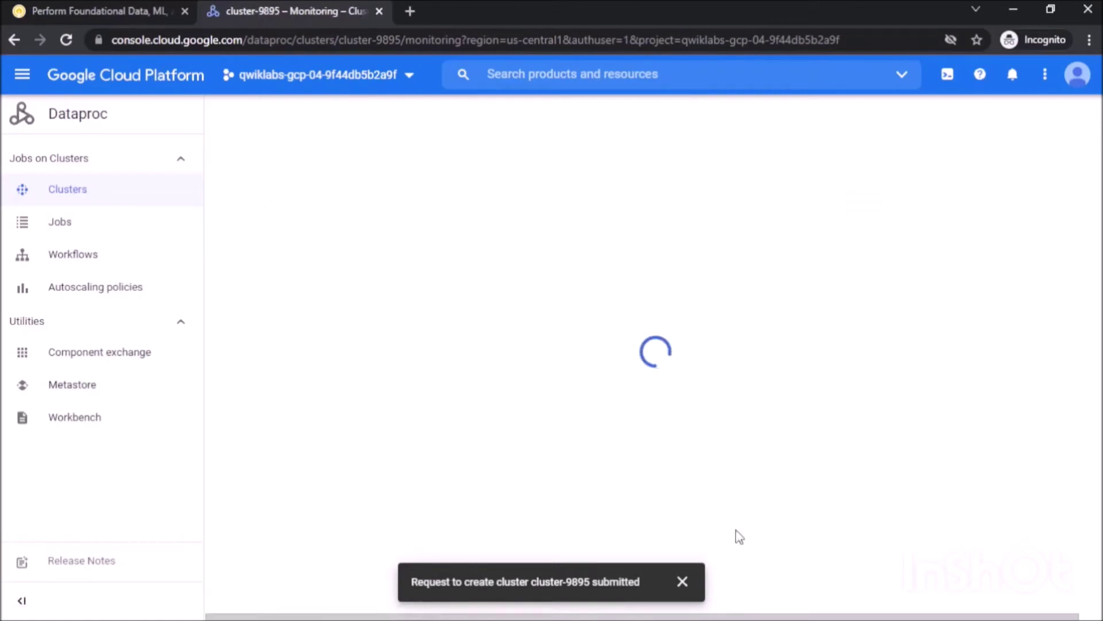
{"action": "left_click", "coordinate": [681, 581]}
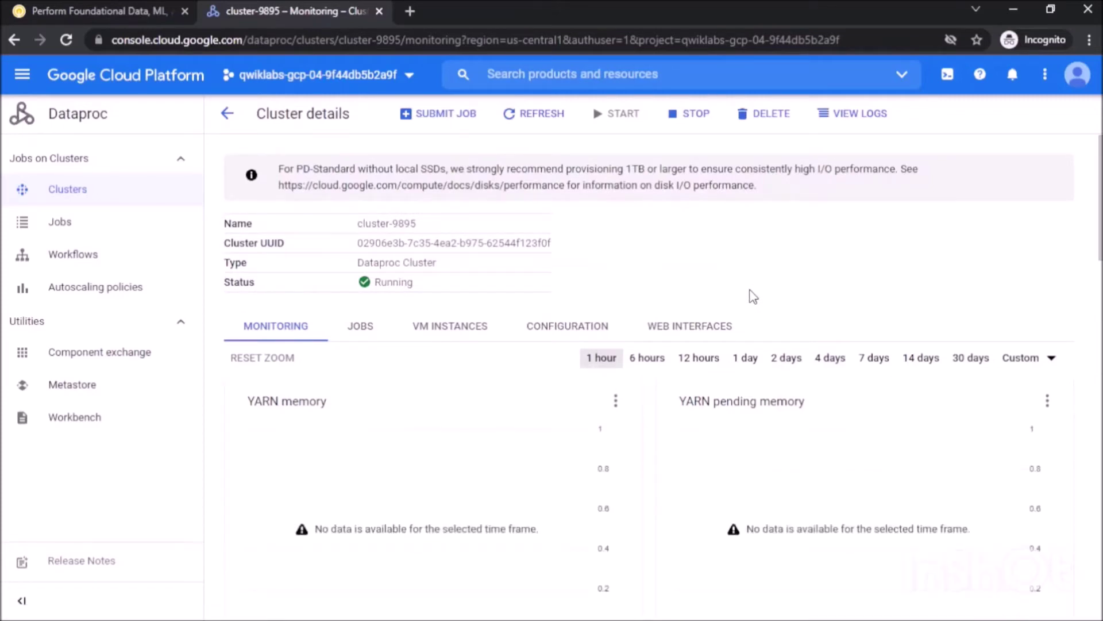
{"action": "scroll", "coordinate": [753, 296], "scroll_direction": "down", "scroll_amount": 20}
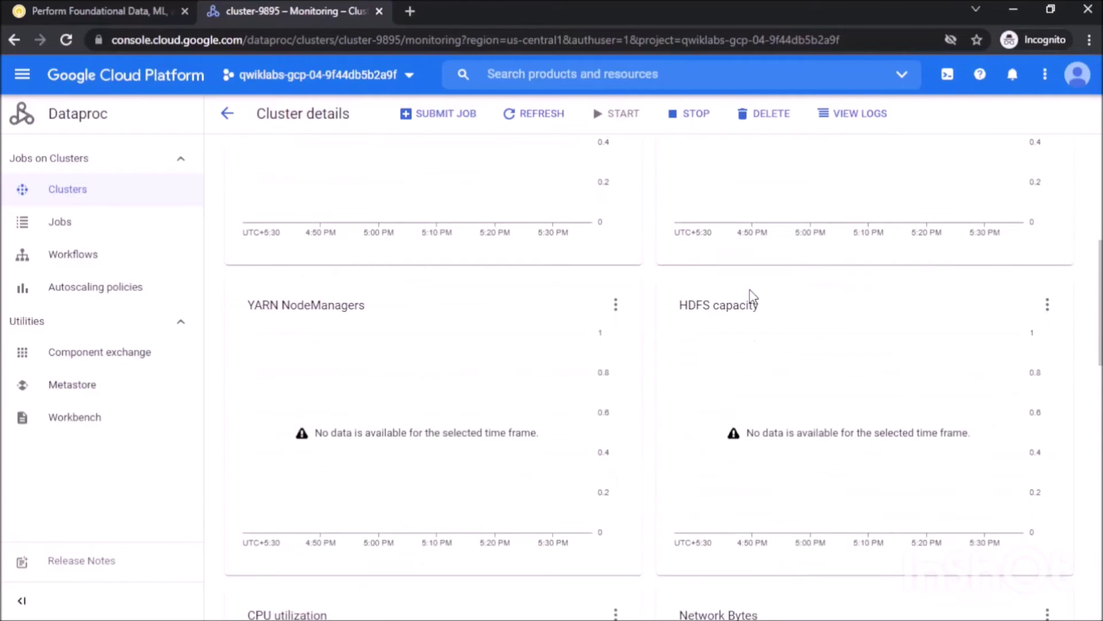
{"action": "scroll", "coordinate": [753, 297], "scroll_direction": "down", "scroll_amount": 10}
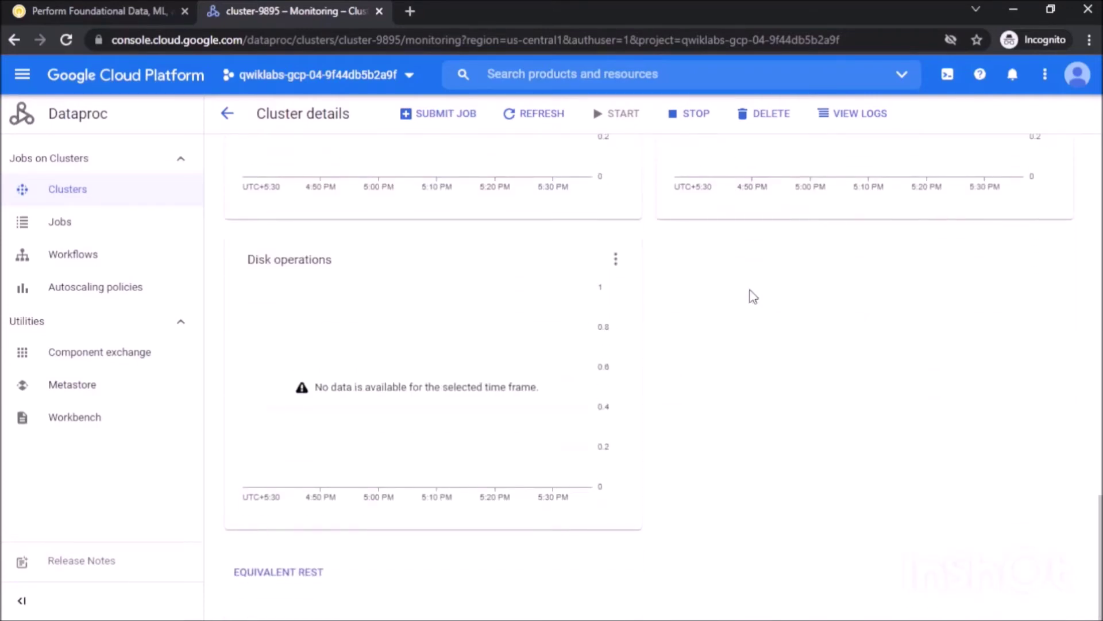
{"action": "scroll", "coordinate": [753, 296], "scroll_direction": "up", "scroll_amount": 20}
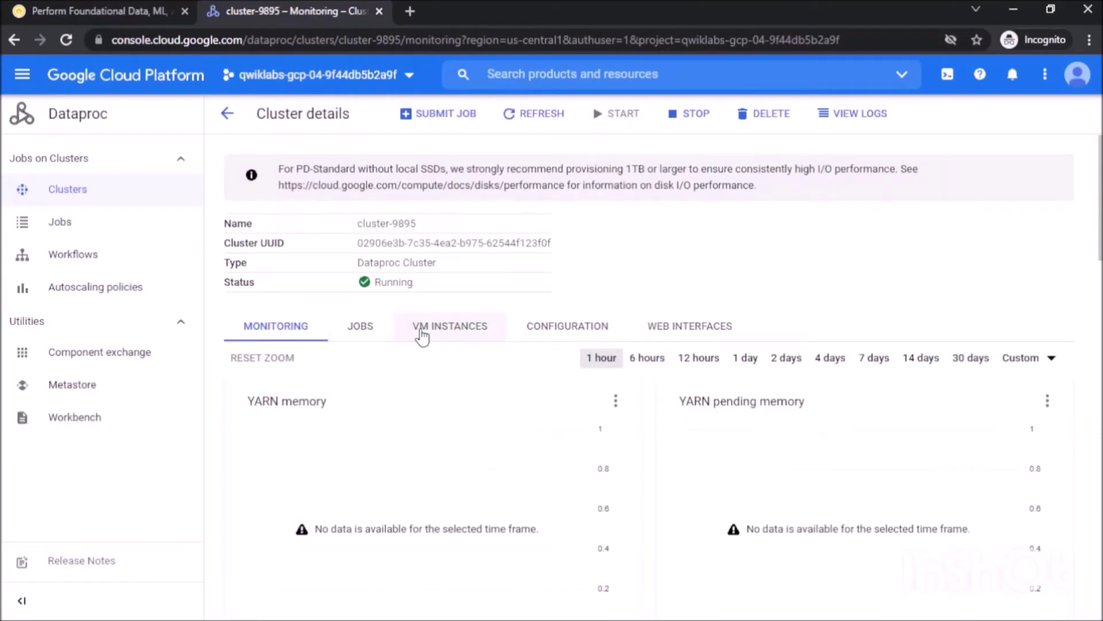
{"action": "left_click", "coordinate": [422, 335]}
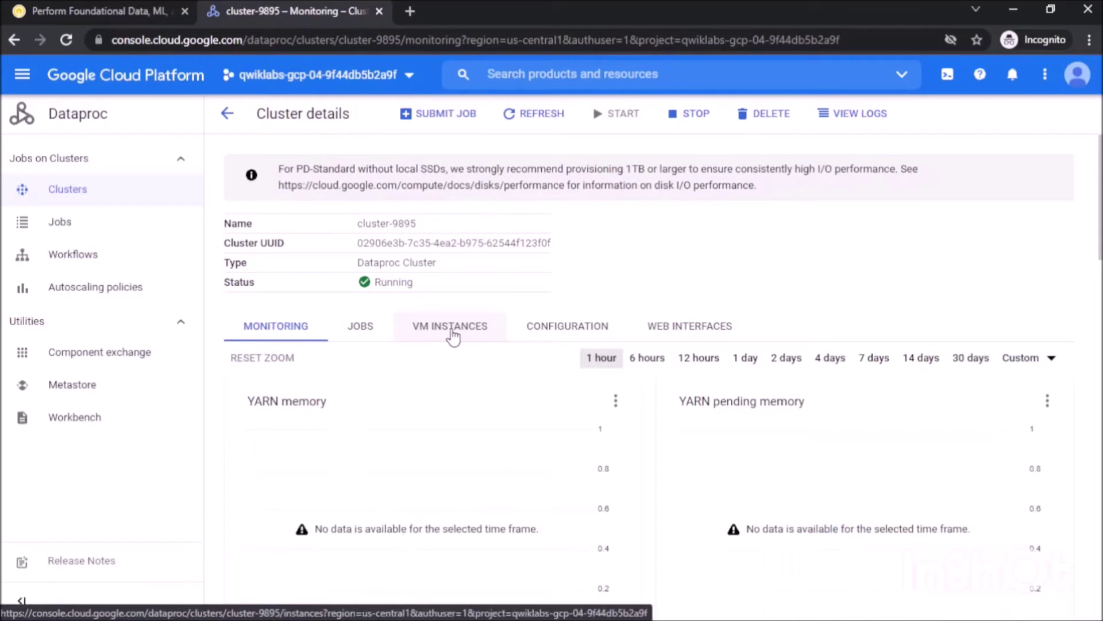
{"action": "left_click", "coordinate": [454, 335]}
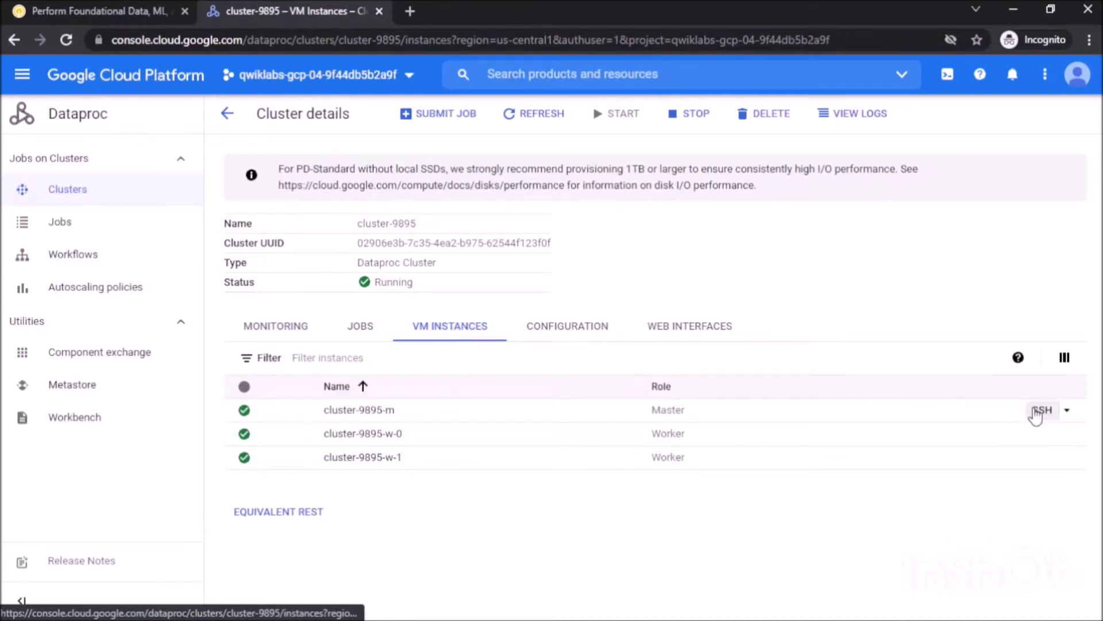
Connect to the cluster's master node over SSH and move the terminal window toward the middle of the screen.
{"action": "left_click", "coordinate": [1040, 410]}
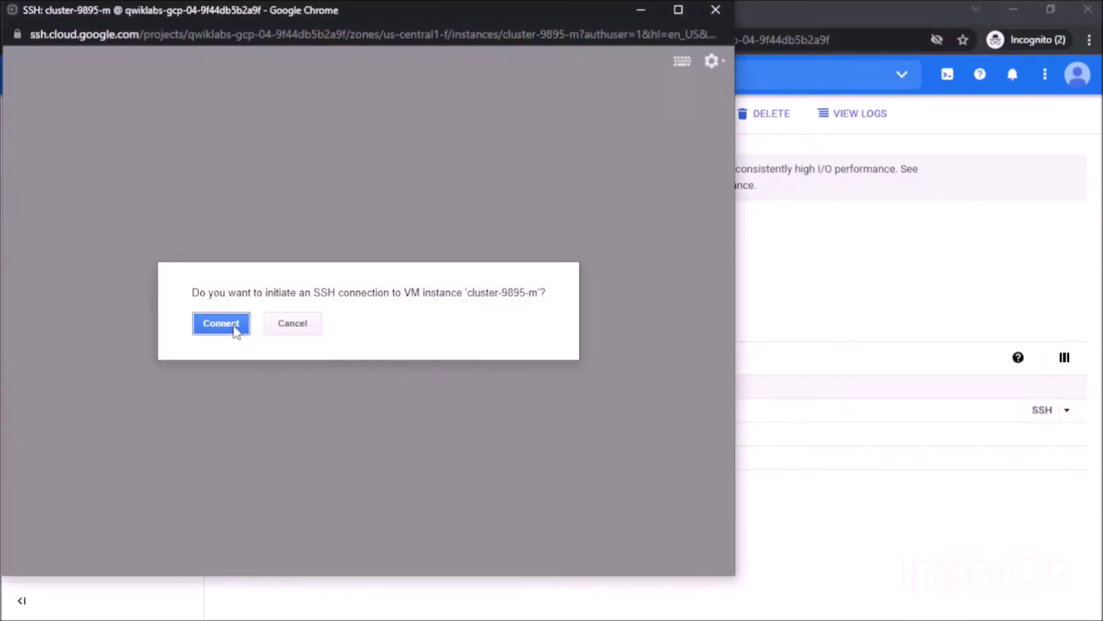
{"action": "left_click", "coordinate": [232, 323]}
{"action": "left_click_drag", "start_coordinate": [263, 8], "coordinate": [471, 23]}
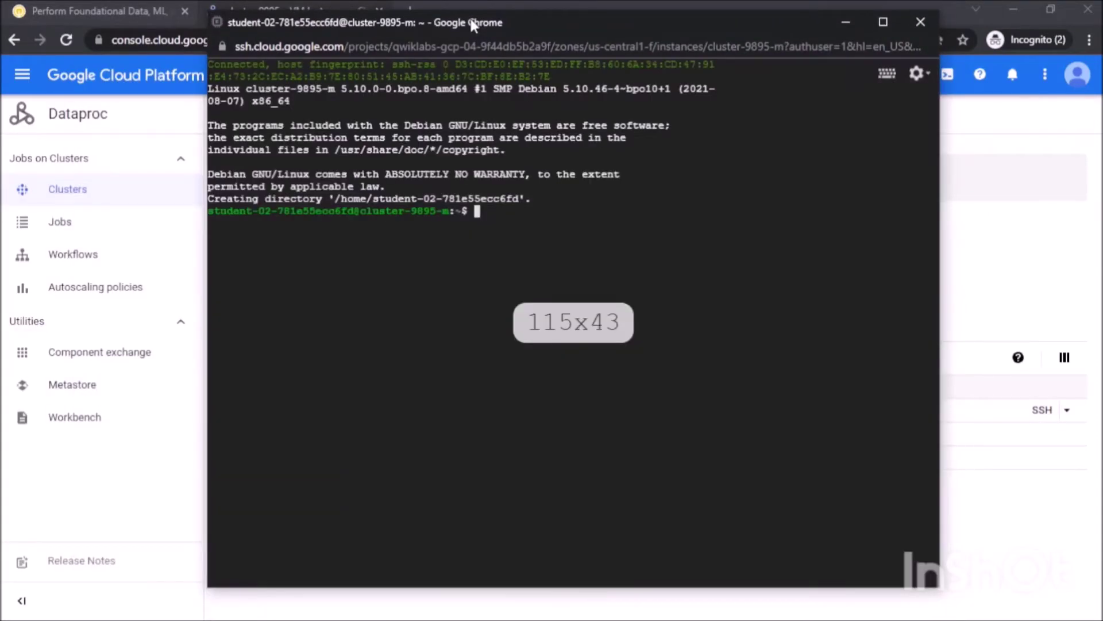
Run hdfs dfs -cp gs://cloud-training/gsp323/data.txt /data.txt on the master node, and close the SSH session.
{"action": "type", "text": "hdfs dfs -cp gs://cloud-training/gsp323/data.txt /data.txt"}
{"action": "key", "text": "Return"}
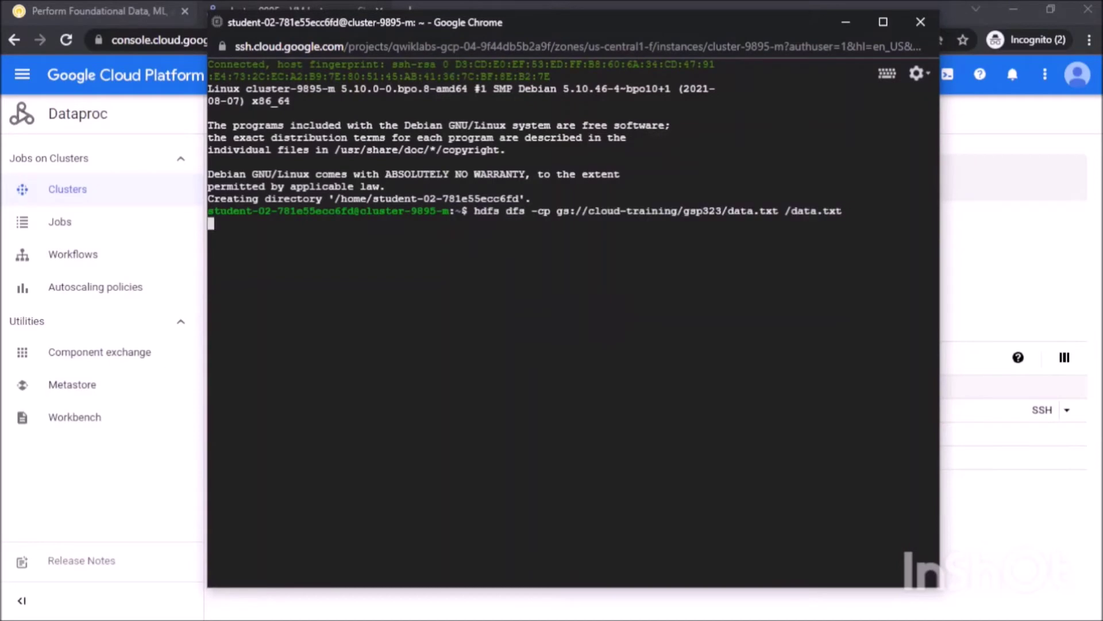
{"action": "left_click", "coordinate": [920, 24]}
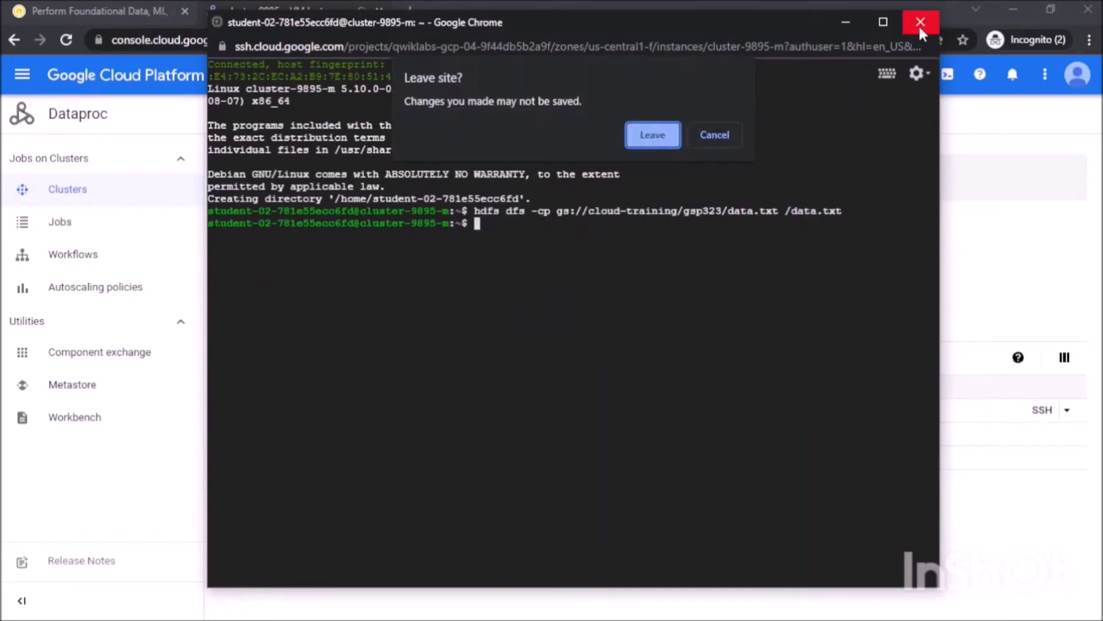
{"action": "left_click", "coordinate": [654, 138]}
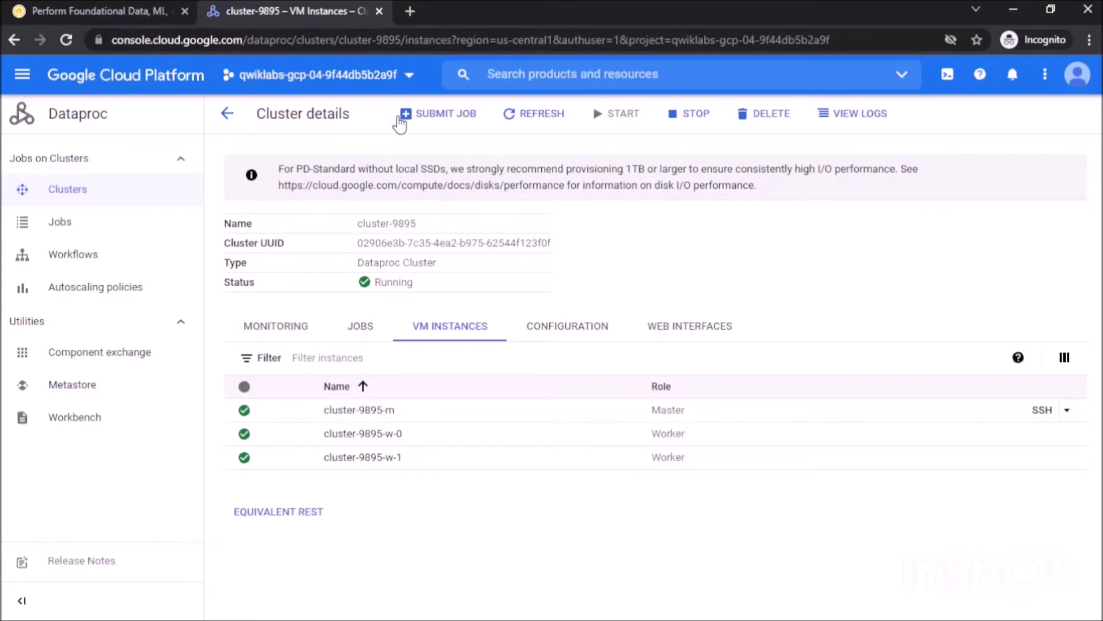
Start a job submission for the cluster and set the job type to Spark.
{"action": "left_click", "coordinate": [416, 115]}
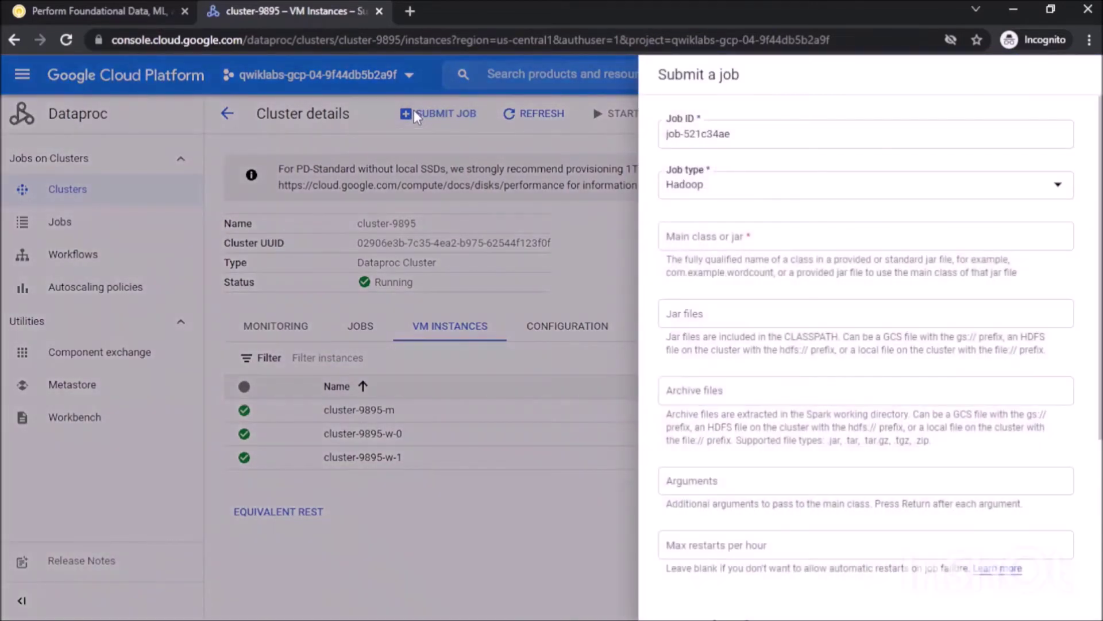
{"action": "left_click", "coordinate": [840, 193]}
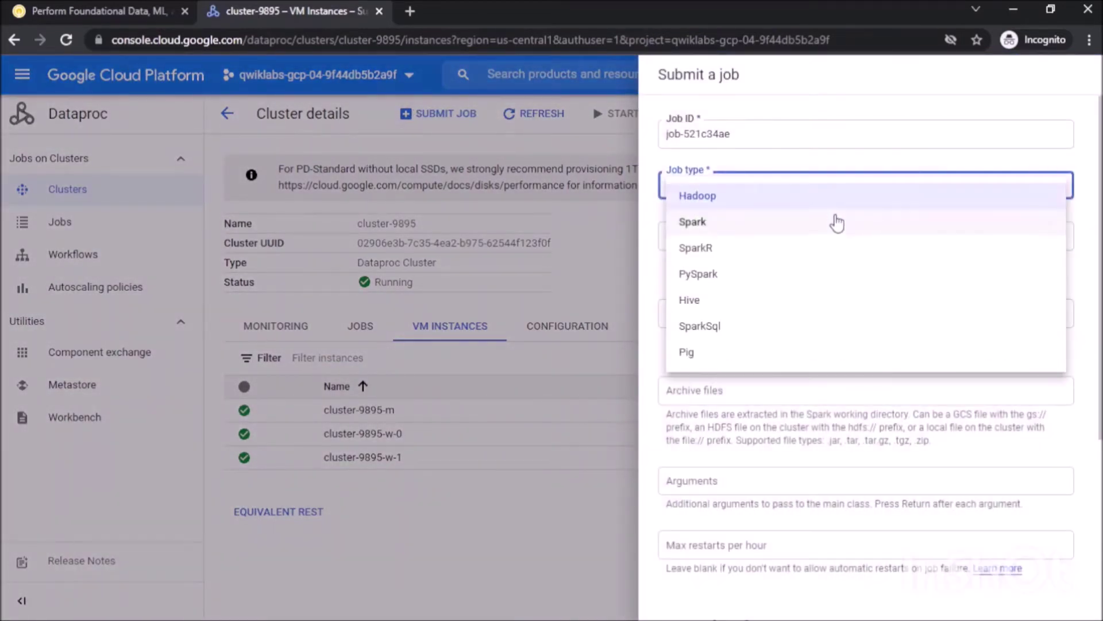
{"action": "left_click", "coordinate": [838, 222]}
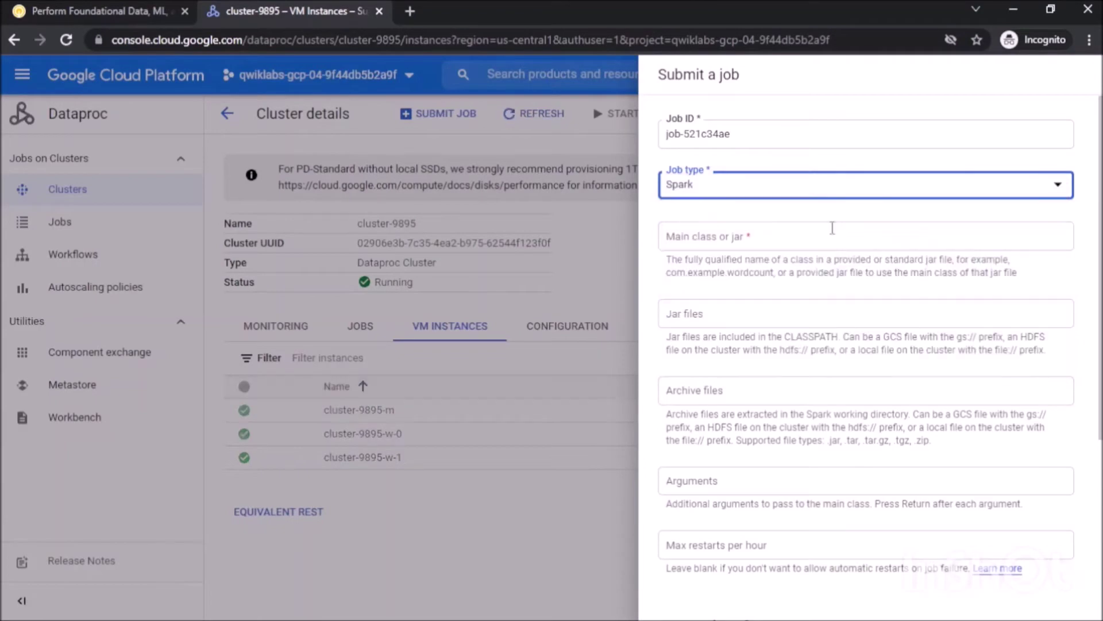
Set the job's main class to org.apache.spark.examples.SparkPageRank, copied from the lab instructions.
{"action": "left_click", "coordinate": [69, 11]}
{"action": "scroll", "coordinate": [264, 236], "scroll_direction": "down", "scroll_amount": 3}
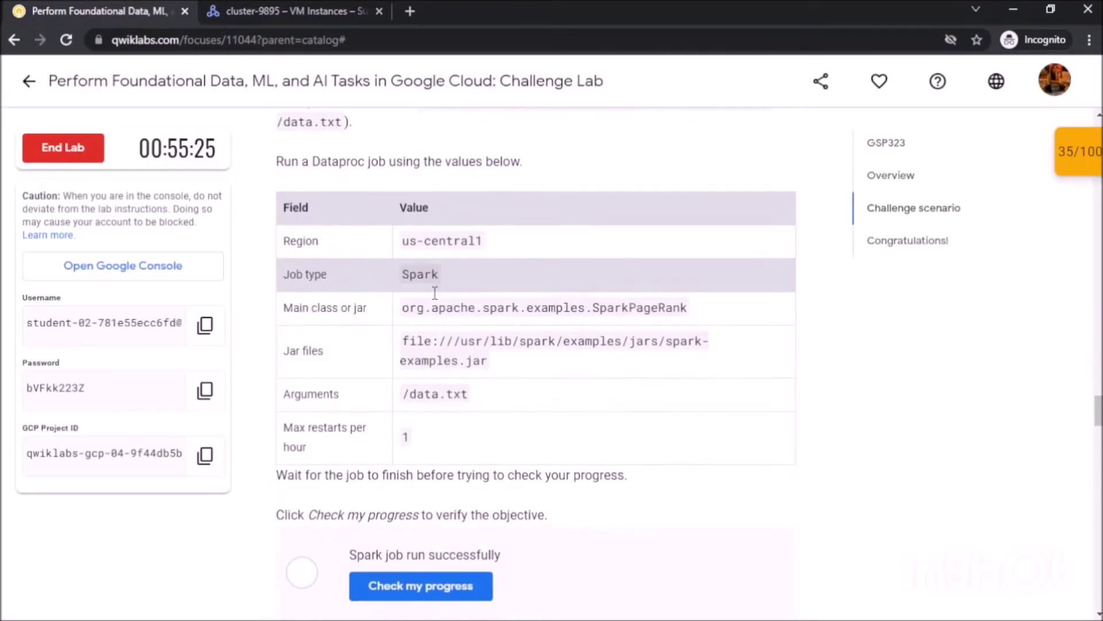
{"action": "left_click_drag", "start_coordinate": [400, 314], "coordinate": [658, 315]}
{"action": "key", "text": "ctrl+Tab"}
{"action": "left_click", "coordinate": [723, 239]}
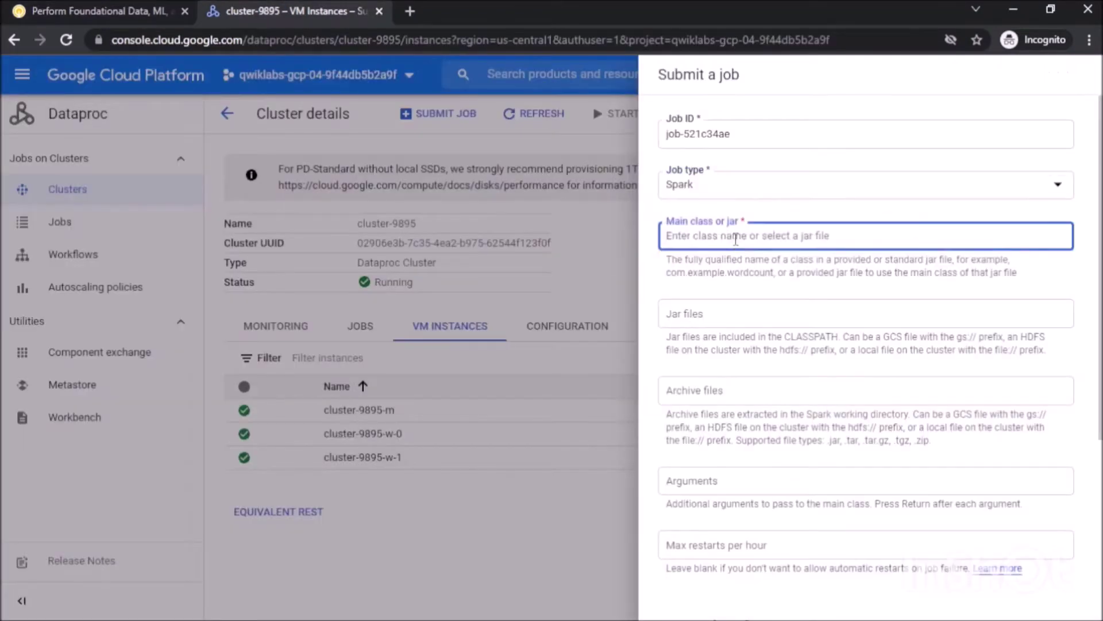
{"action": "type", "text": "org.apache.spark.examples.SparkPageRank"}
Set the job's jar file to file:///usr/lib/spark/examples/jars/spark-examples.jar, copied from the lab instructions.
{"action": "left_click", "coordinate": [726, 319]}
{"action": "key", "text": "ctrl+Tab"}
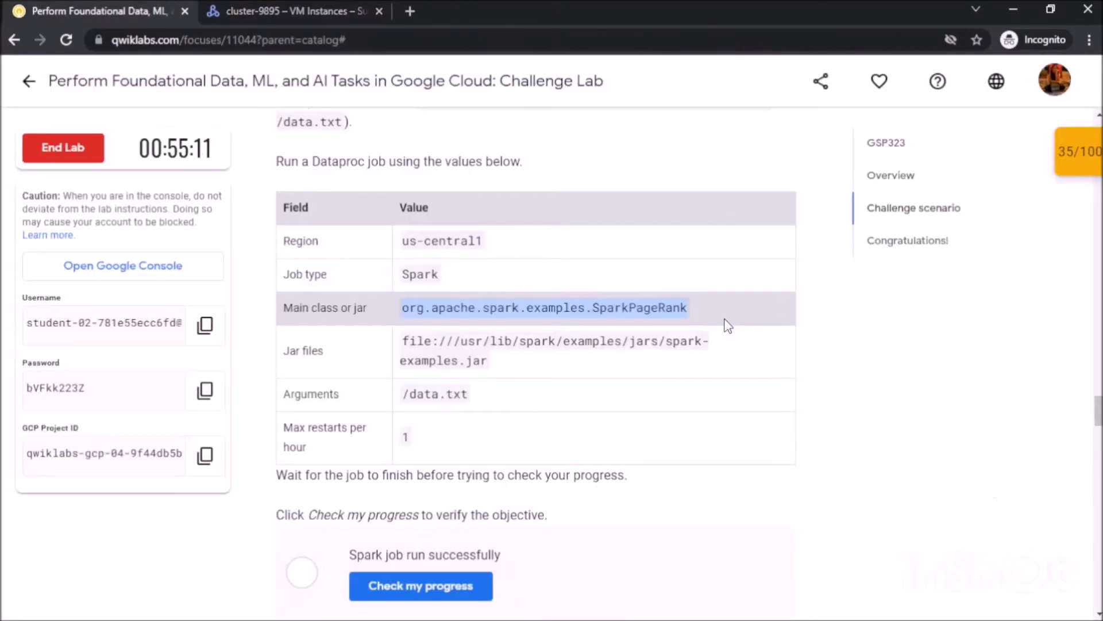
{"action": "left_click_drag", "start_coordinate": [401, 338], "coordinate": [492, 363]}
{"action": "key", "text": "ctrl+Tab"}
{"action": "type", "text": "file:///usr/lib/spark/examples/jars/spark-examples.jar"}
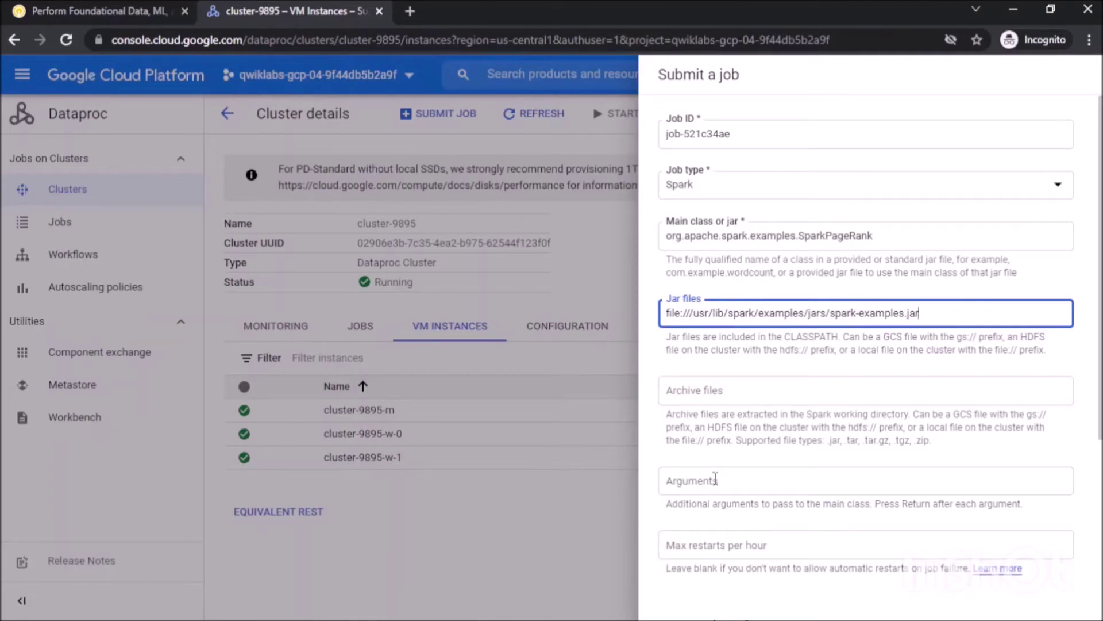
Set the job's arguments to /data.txt, copied from the lab instructions.
{"action": "left_click", "coordinate": [715, 480]}
{"action": "key", "text": "ctrl+Tab"}
{"action": "triple_click", "coordinate": [442, 394]}
{"action": "key", "text": "ctrl+c"}
{"action": "key", "text": "ctrl+Tab"}
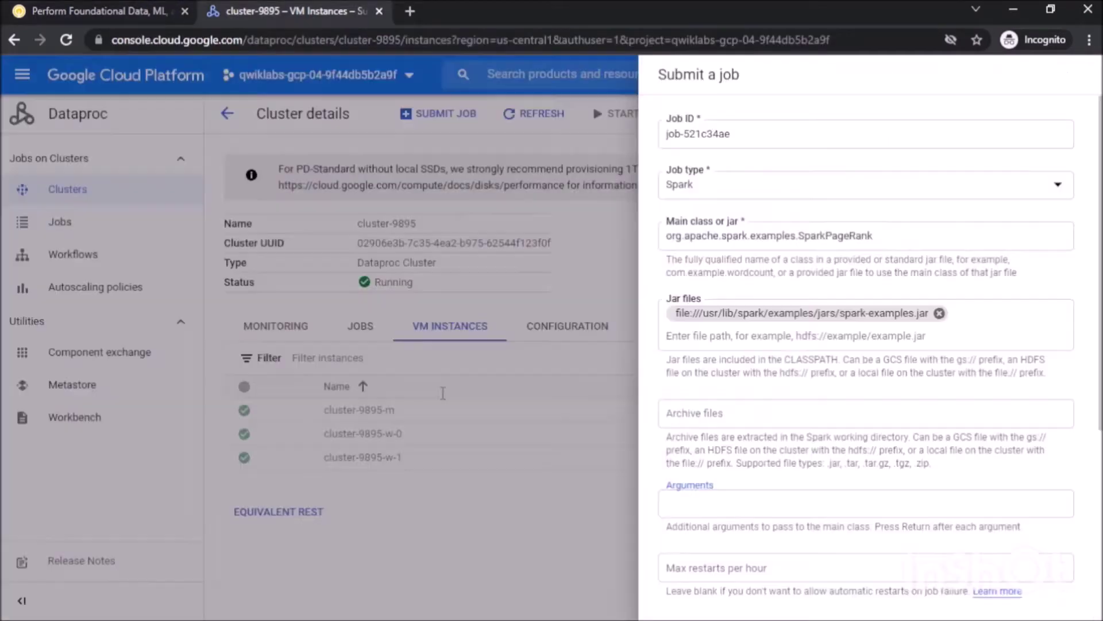
{"action": "key", "text": "ctrl+v"}
Fill in the job's maximum restarts per hour and submit the Spark job.
{"action": "left_click", "coordinate": [728, 566]}
{"action": "type", "text": "0"}
{"action": "scroll", "coordinate": [750, 566], "scroll_direction": "down", "scroll_amount": 4}
{"action": "left_click", "coordinate": [682, 580]}
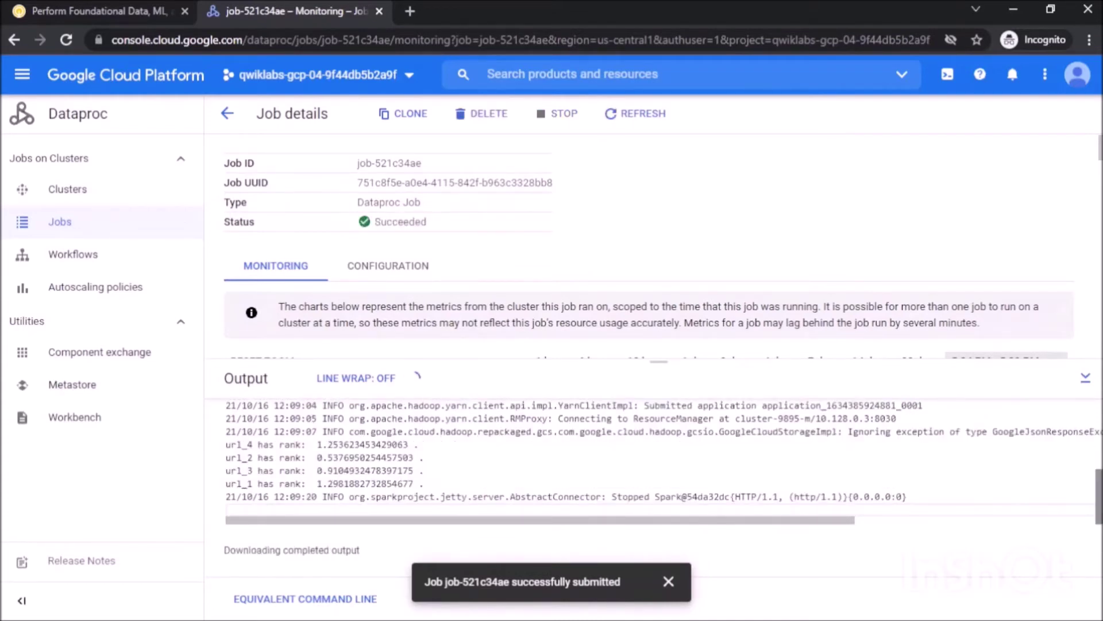
Recheck the lab page, dismiss the job submission notification, and enlarge the job's output area to examine its log.
{"action": "key", "text": "ctrl+Page_Up"}
{"action": "scroll", "coordinate": [712, 298], "scroll_direction": "up", "scroll_amount": 7}
{"action": "scroll", "coordinate": [769, 166], "scroll_direction": "down", "scroll_amount": 3}
{"action": "scroll", "coordinate": [768, 165], "scroll_direction": "down", "scroll_amount": 3}
{"action": "key", "text": "ctrl+Page_Down"}
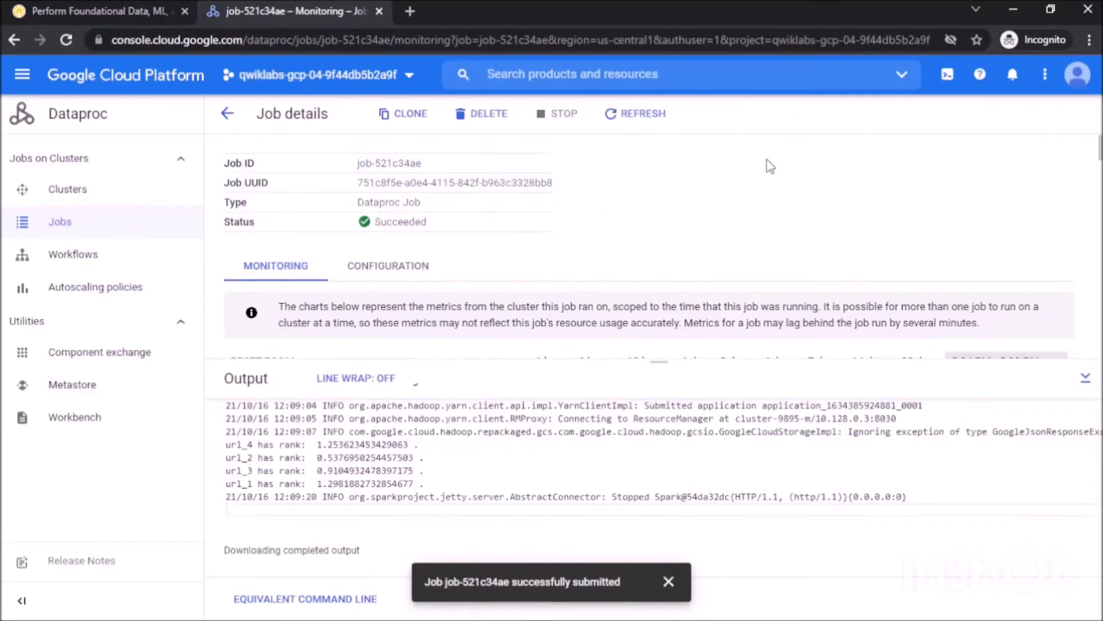
{"action": "left_click", "coordinate": [667, 581]}
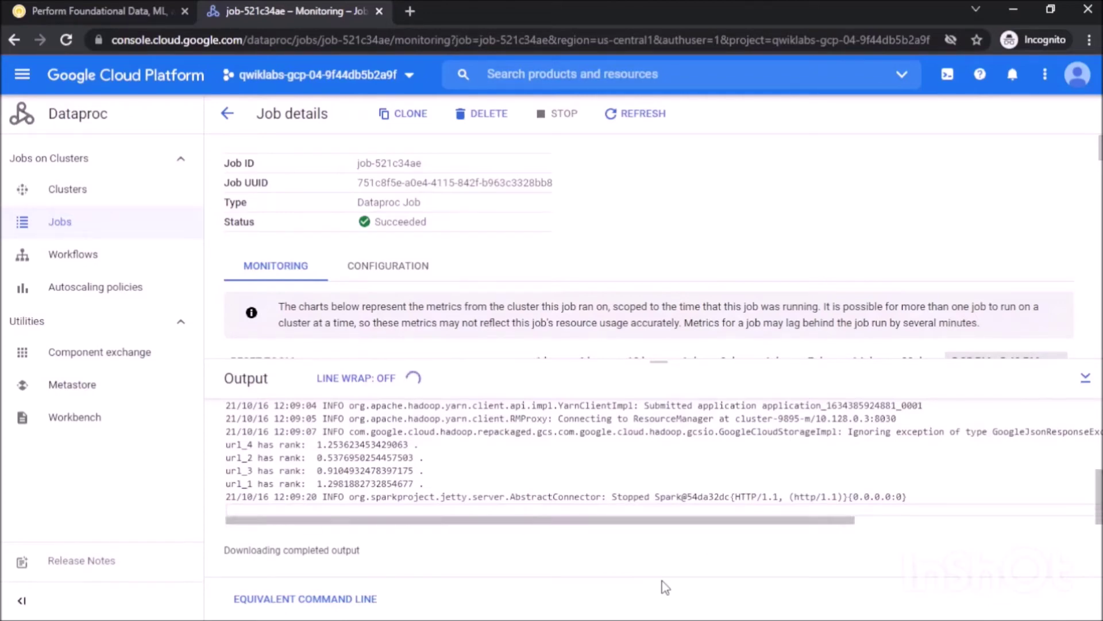
{"action": "left_click", "coordinate": [659, 361]}
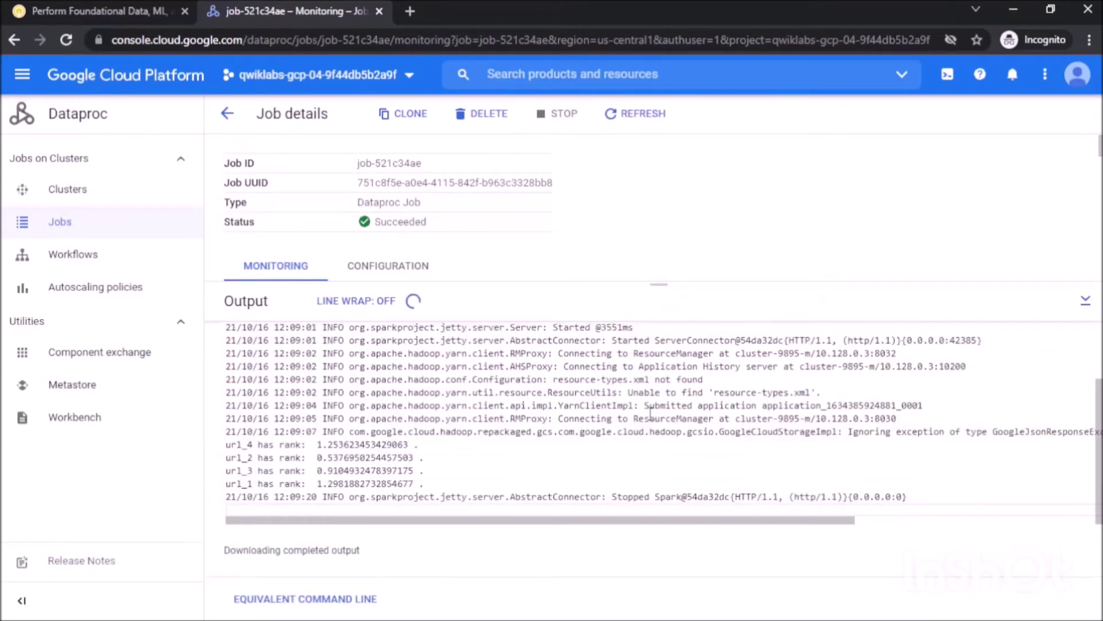
Check the progress of the Spark job objective on the lab page.
{"action": "key", "text": "ctrl+Tab"}
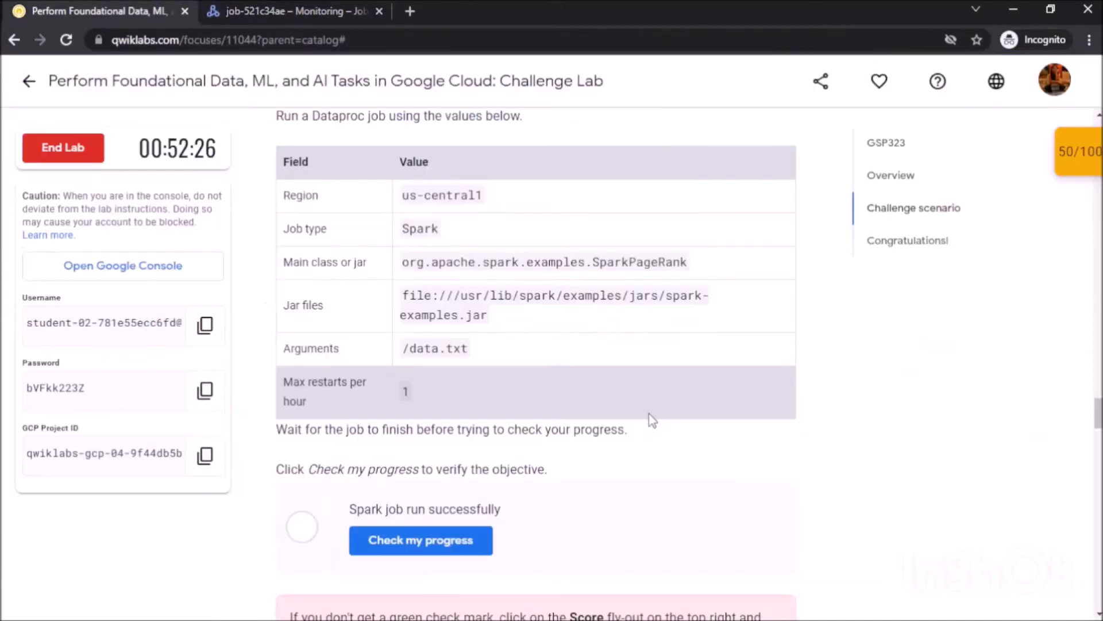
{"action": "left_click", "coordinate": [428, 543]}
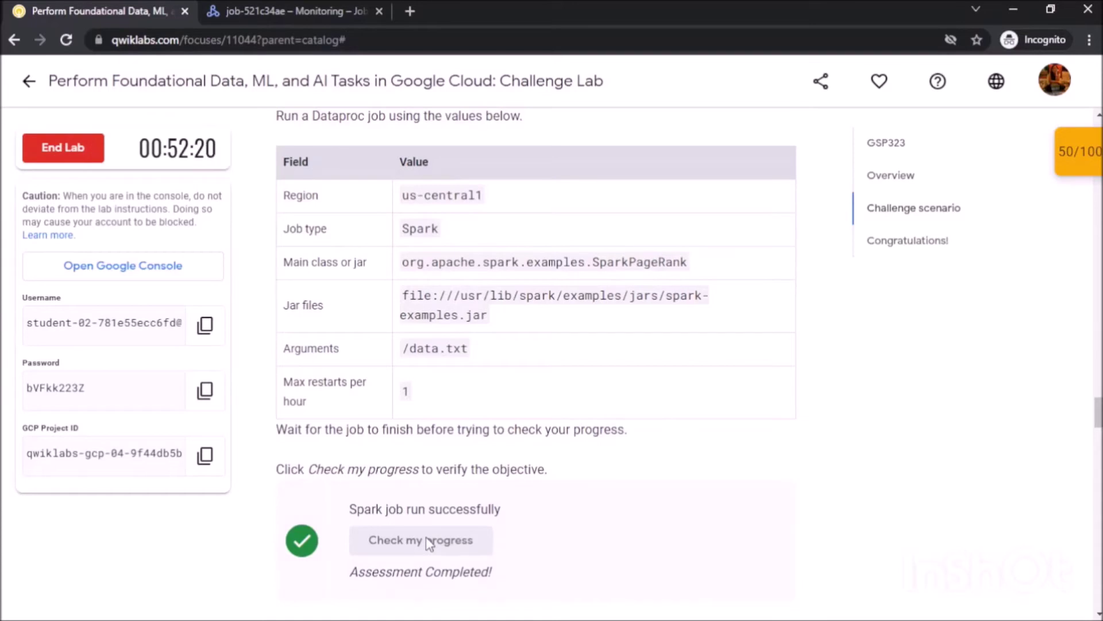
Read the Task 3 instructions on the Dataprep job, the runs.csv structure and the required transforms.
{"action": "scroll", "coordinate": [428, 543], "scroll_direction": "down", "scroll_amount": 4}
{"action": "scroll", "coordinate": [428, 536], "scroll_direction": "down", "scroll_amount": 4}
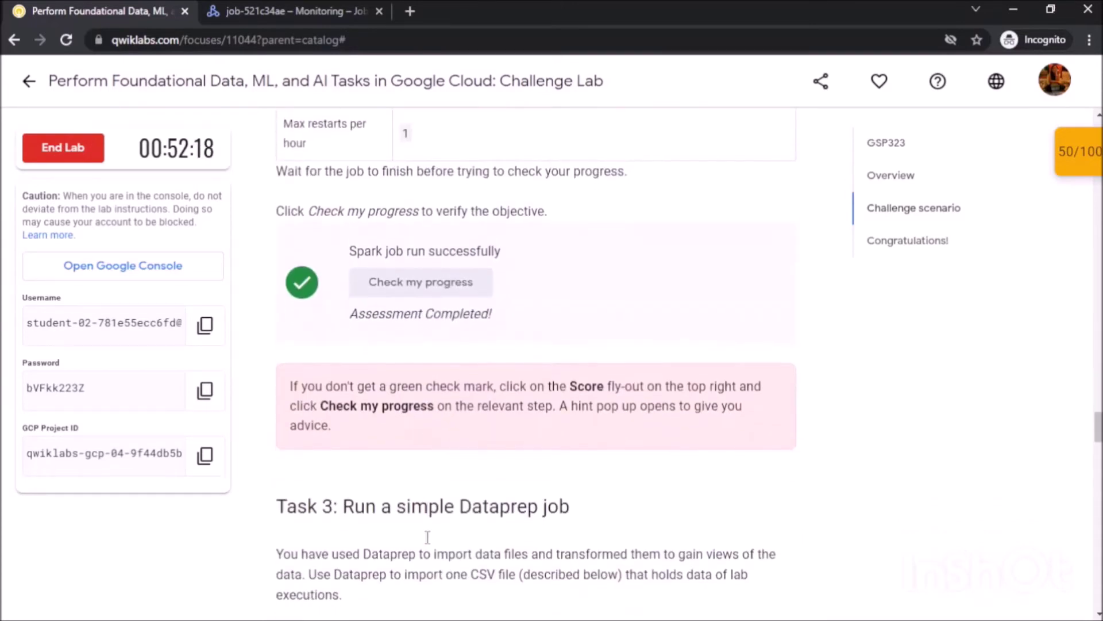
{"action": "scroll", "coordinate": [428, 538], "scroll_direction": "down", "scroll_amount": 4}
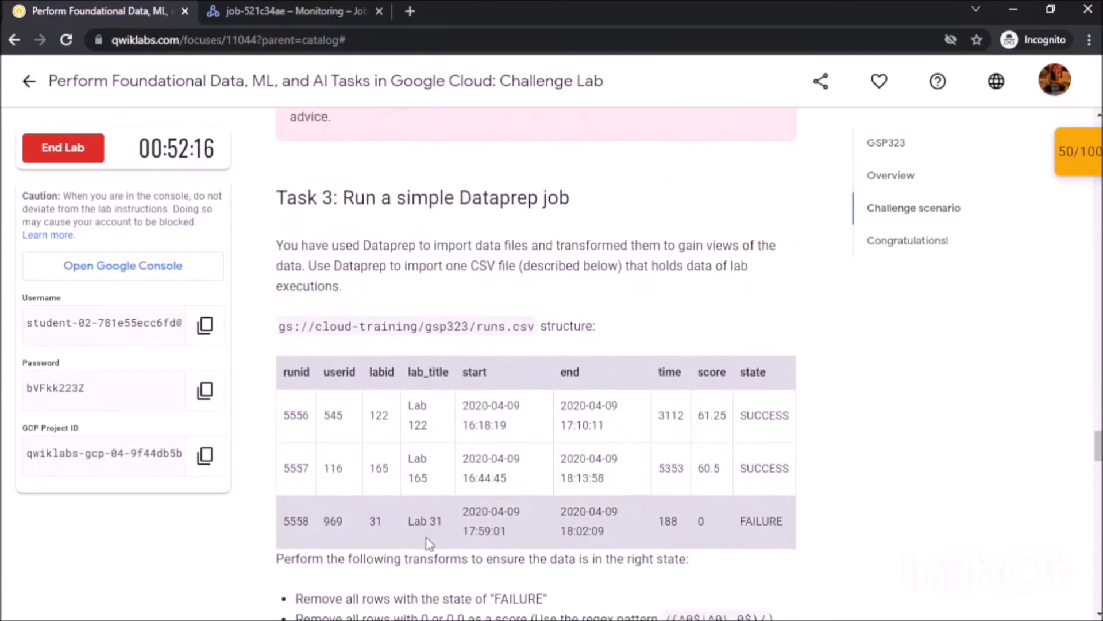
{"action": "scroll", "coordinate": [427, 536], "scroll_direction": "up", "scroll_amount": 1}
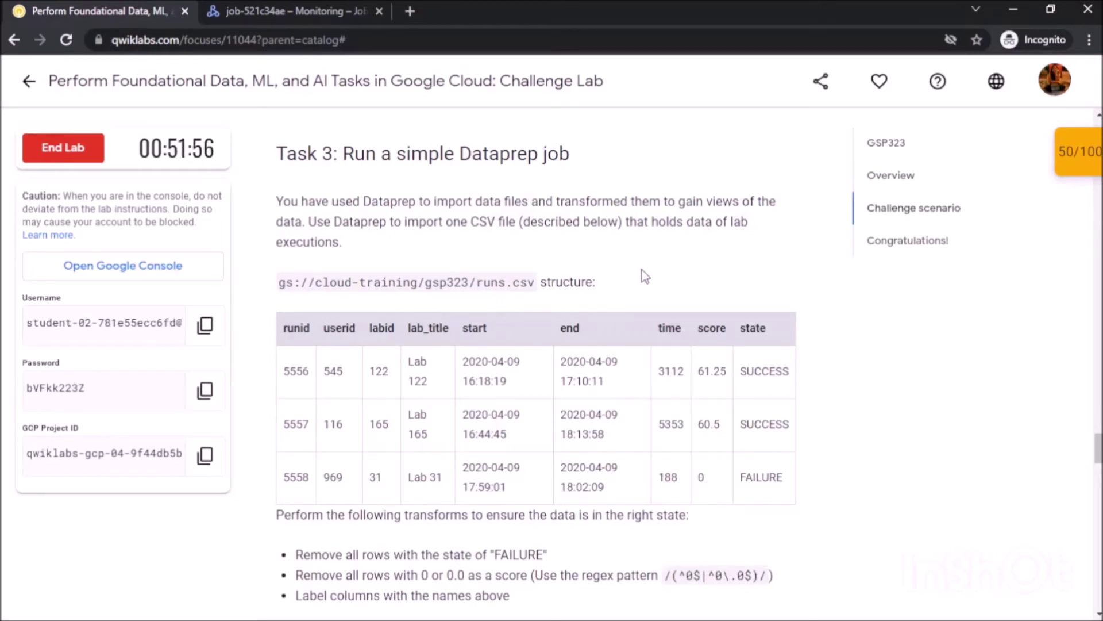
{"action": "scroll", "coordinate": [645, 277], "scroll_direction": "down", "scroll_amount": 5}
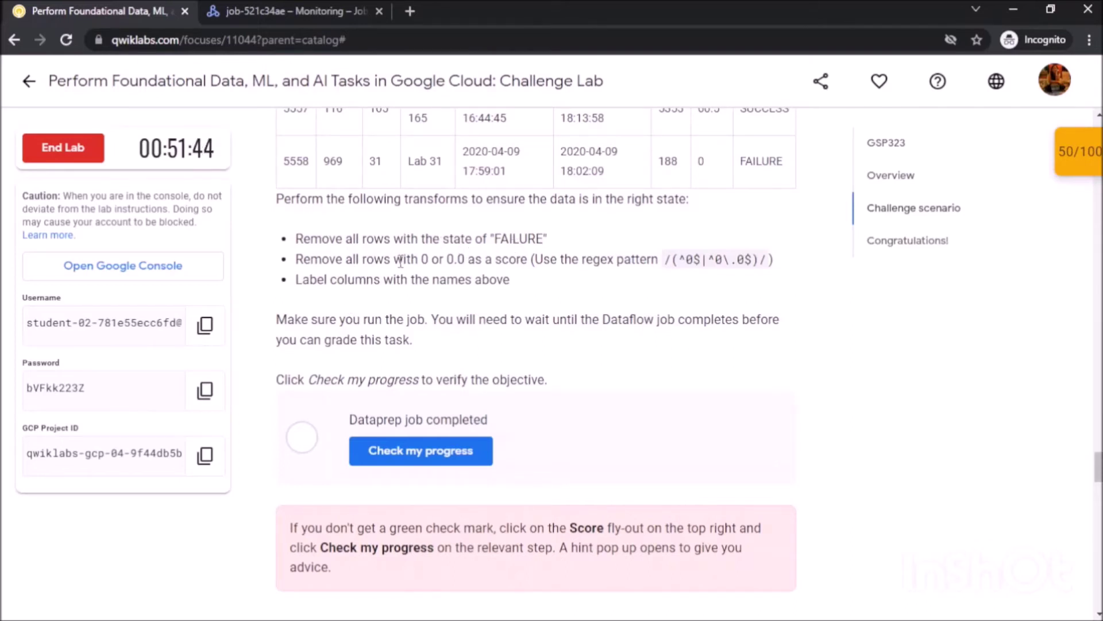
{"action": "left_click_drag", "start_coordinate": [450, 259], "coordinate": [467, 260]}
{"action": "left_click", "coordinate": [466, 259]}
{"action": "scroll", "coordinate": [427, 279], "scroll_direction": "up", "scroll_amount": 3}
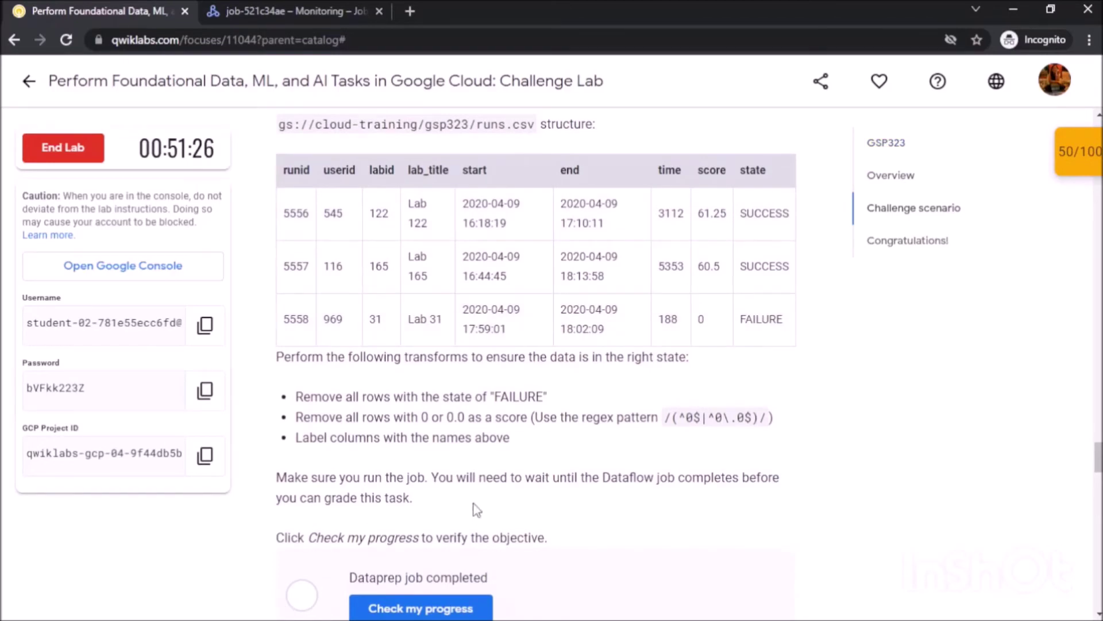
Return to the Google Cloud console and open Dataprep.
{"action": "left_click", "coordinate": [322, 10]}
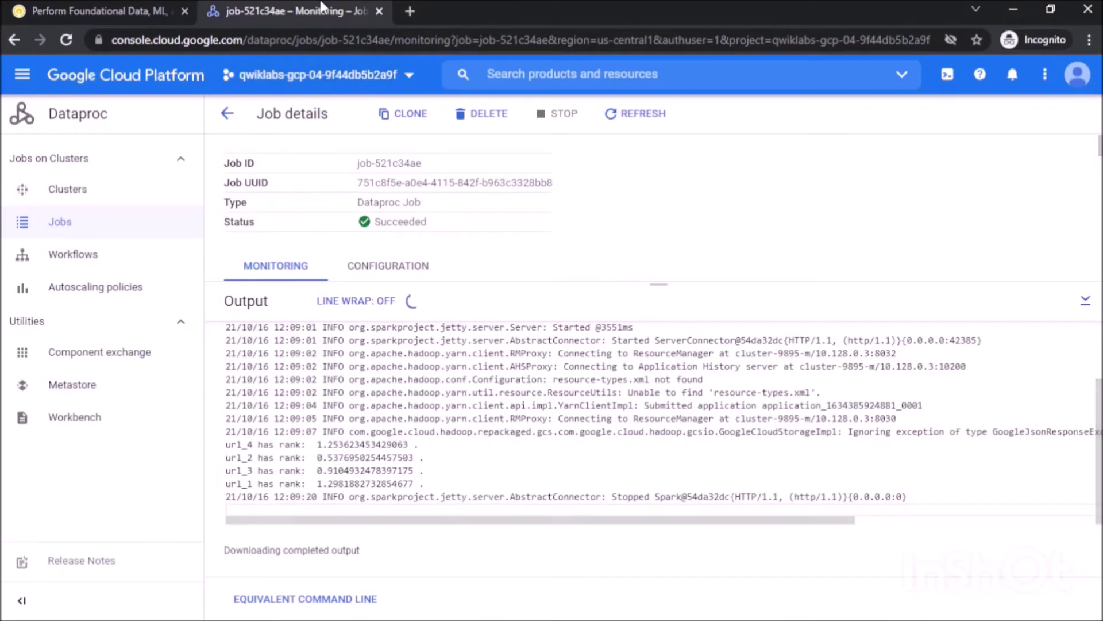
{"action": "left_click", "coordinate": [22, 75]}
{"action": "scroll", "coordinate": [89, 299], "scroll_direction": "down", "scroll_amount": 10}
{"action": "scroll", "coordinate": [89, 299], "scroll_direction": "up", "scroll_amount": 5}
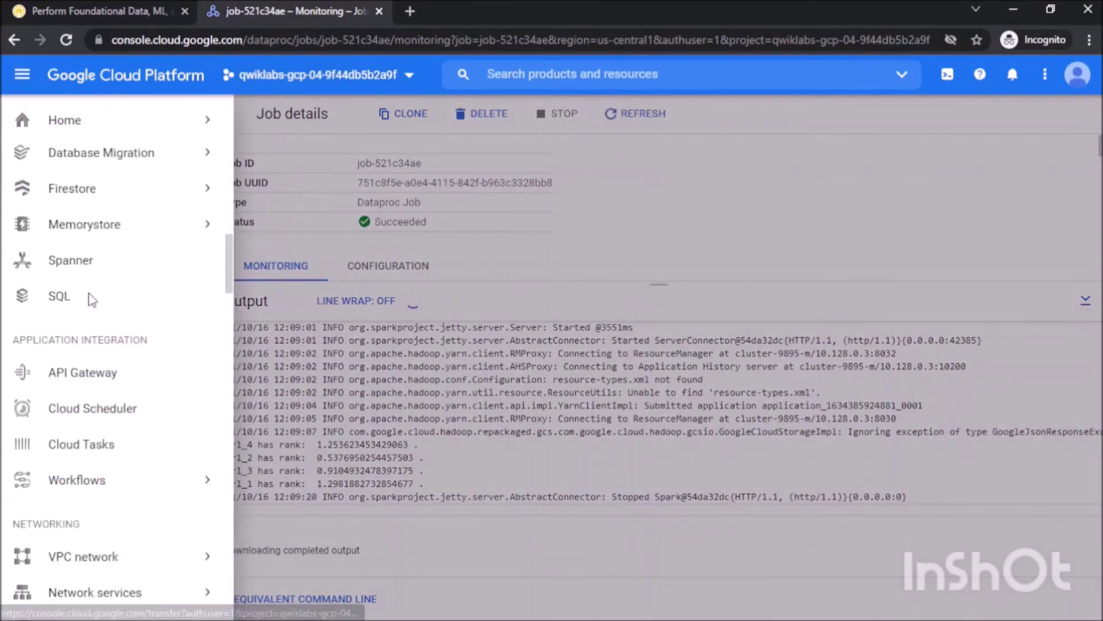
{"action": "scroll", "coordinate": [90, 259], "scroll_direction": "down", "scroll_amount": 15}
{"action": "left_click", "coordinate": [67, 390]}
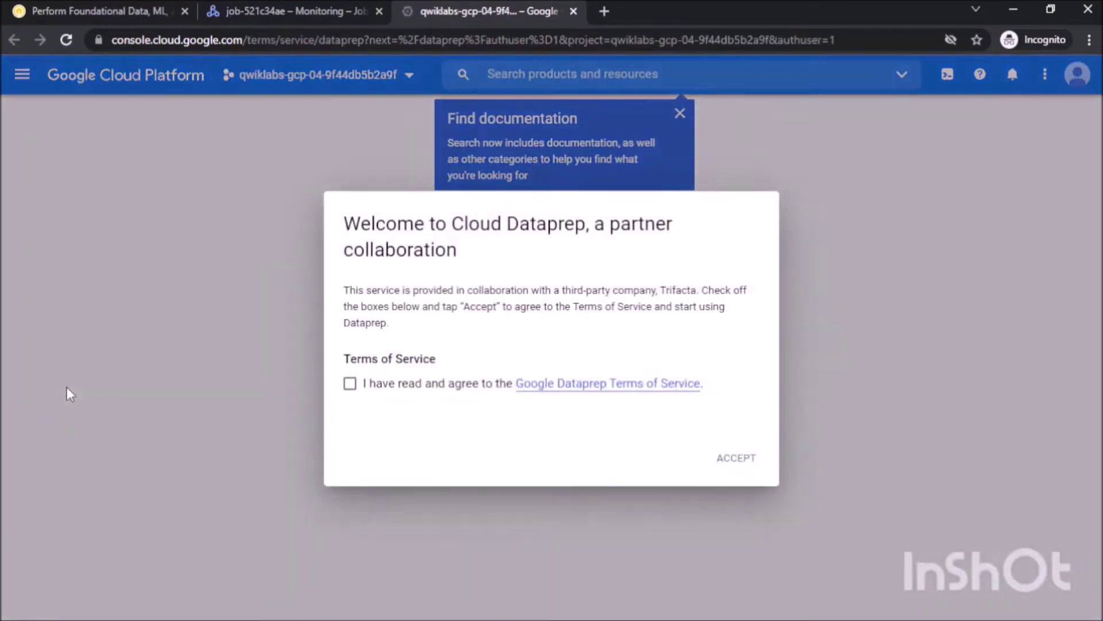
Accept the Google Dataprep Terms of Service and give the consents for using Trifacta.
{"action": "left_click", "coordinate": [350, 383]}
{"action": "left_click", "coordinate": [747, 463]}
{"action": "left_click", "coordinate": [410, 316]}
{"action": "left_click", "coordinate": [442, 399]}
{"action": "left_click", "coordinate": [441, 402]}
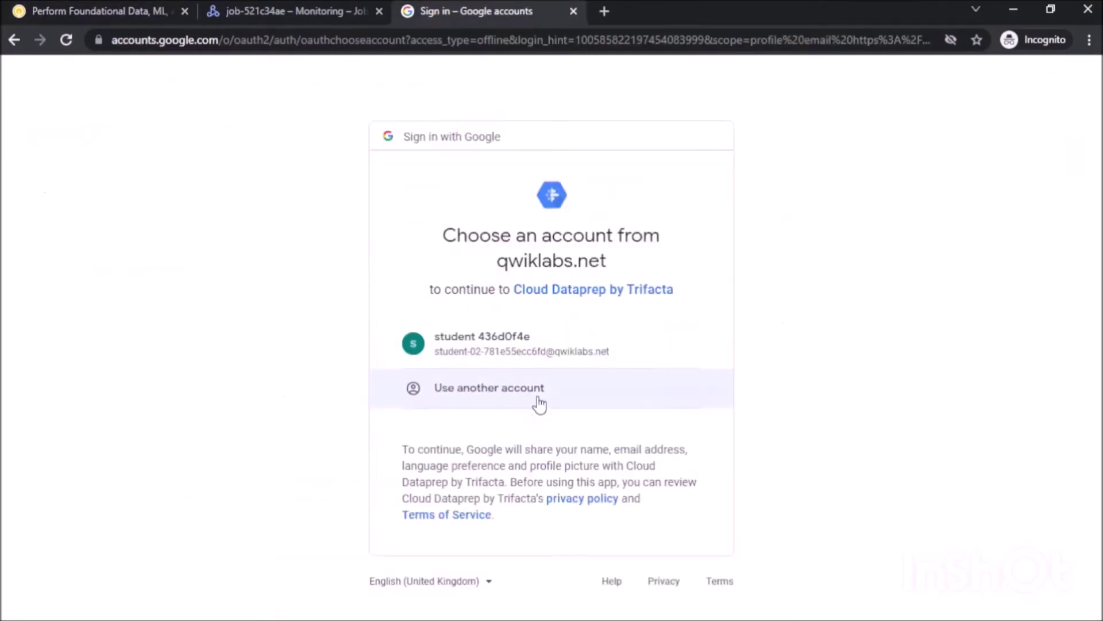
Sign in with the lab account, entering its password, and allow Cloud Dataprep by Trifacta to access the account.
{"action": "left_click", "coordinate": [539, 404]}
{"action": "key", "text": "ctrl+v"}
{"action": "key", "text": "Return"}
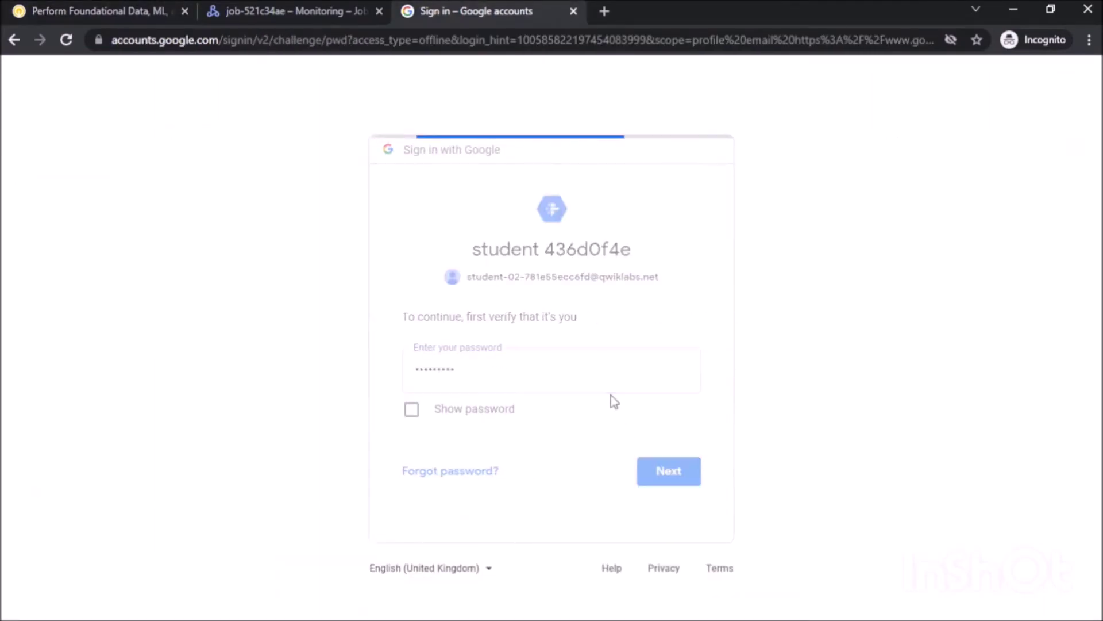
{"action": "key", "text": "Return"}
{"action": "scroll", "coordinate": [611, 398], "scroll_direction": "down", "scroll_amount": 4}
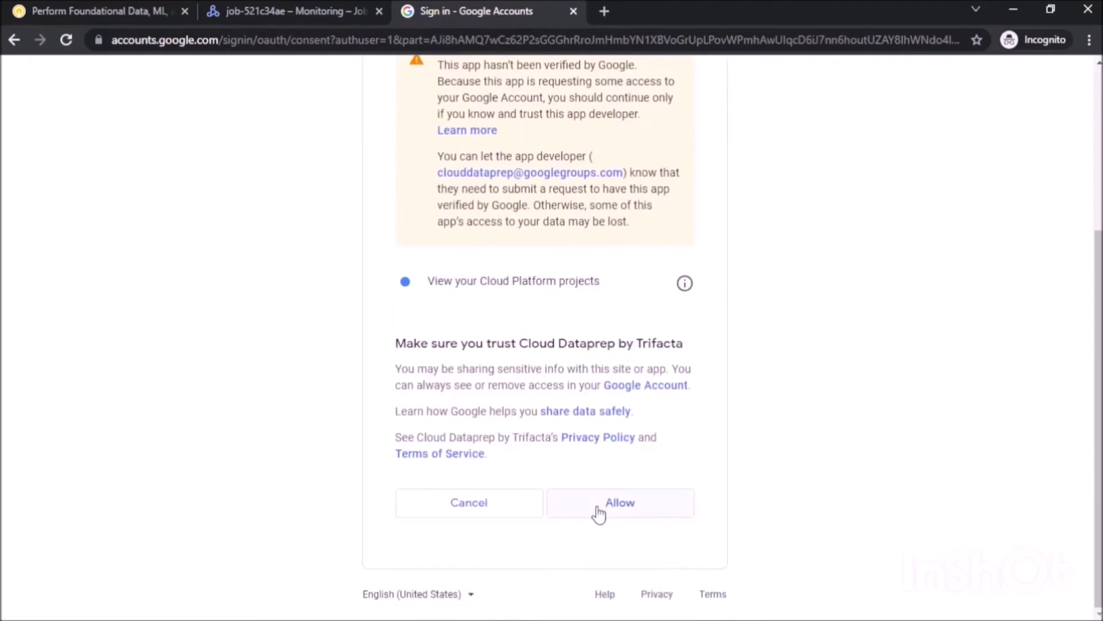
{"action": "left_click", "coordinate": [598, 508]}
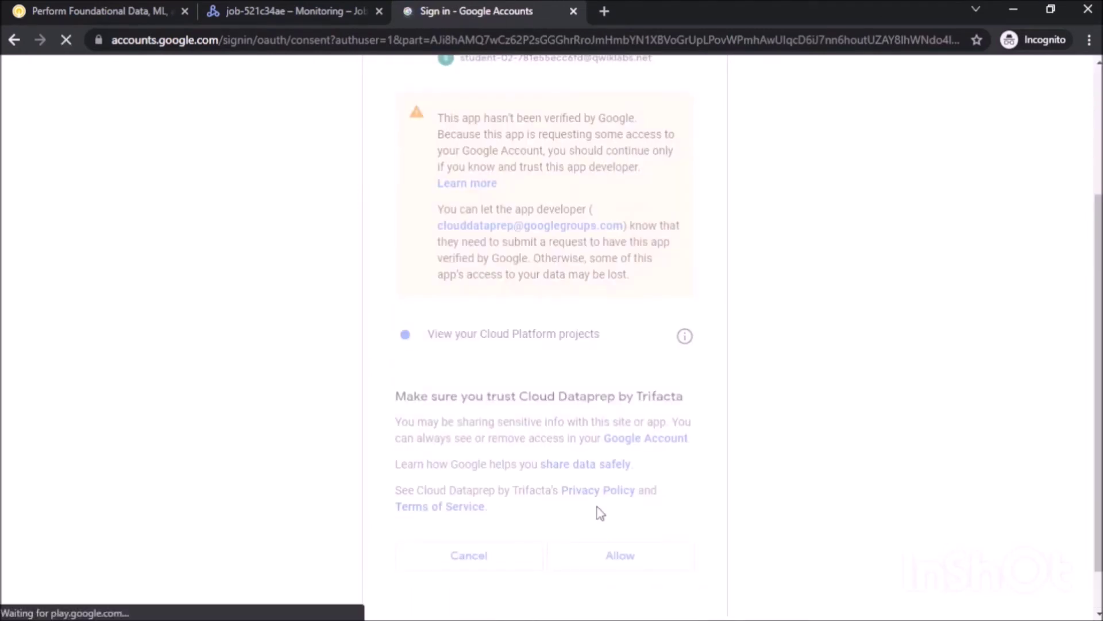
Accept the remaining terms and complete Dataprep's first-time setup with the default storage location.
{"action": "left_click", "coordinate": [356, 400]}
{"action": "left_click", "coordinate": [727, 445]}
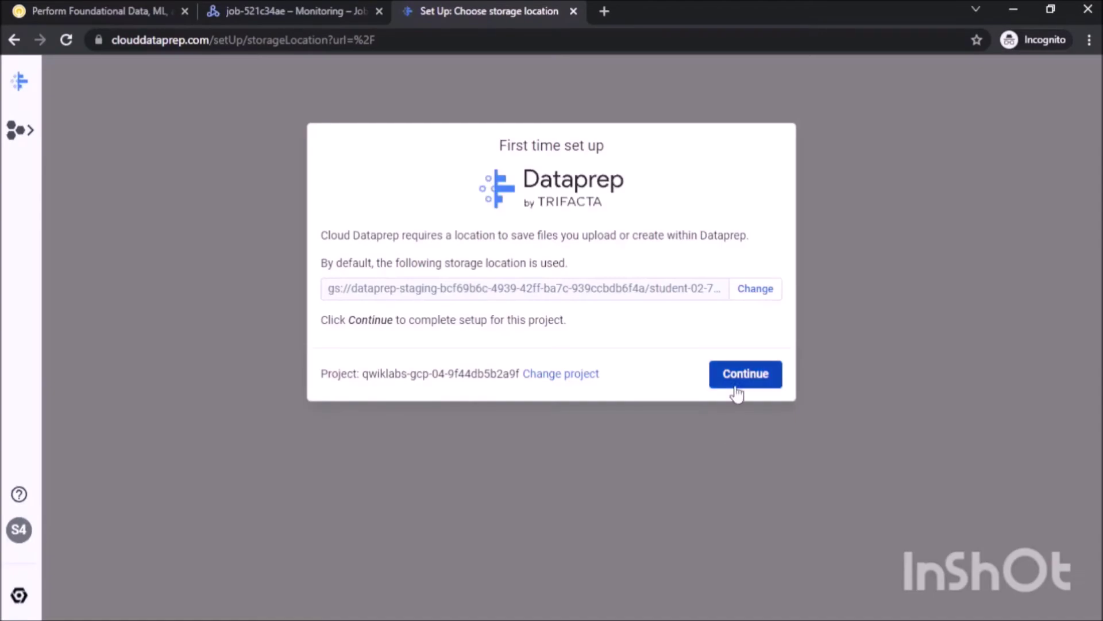
{"action": "left_click", "coordinate": [736, 388]}
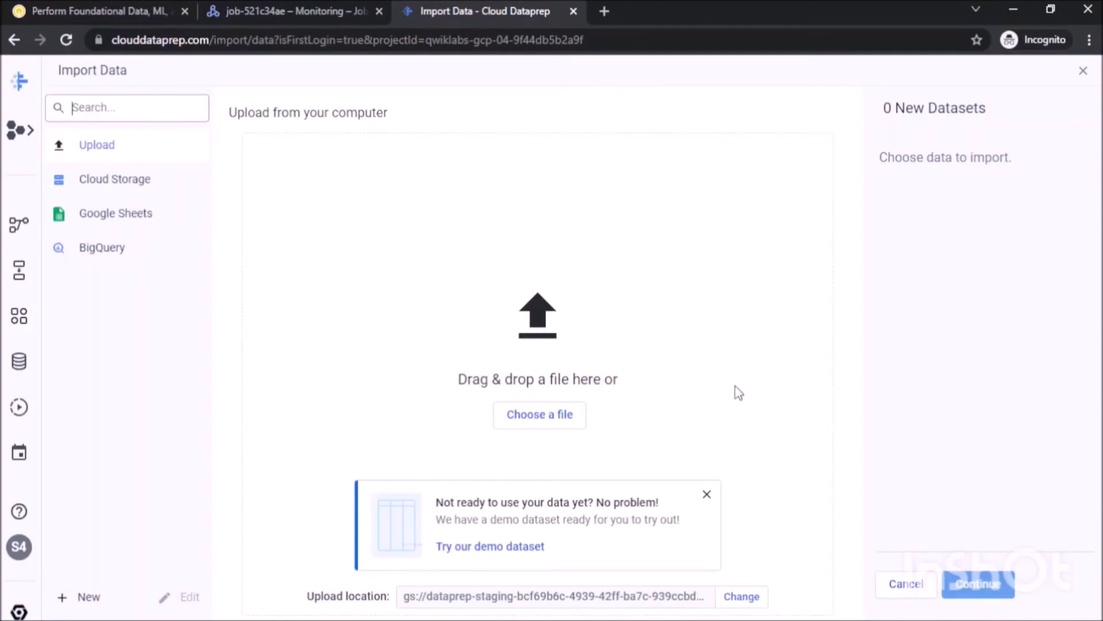
Cancel the initial import page, and start a new data import with Cloud Storage as the source.
{"action": "left_click", "coordinate": [897, 584]}
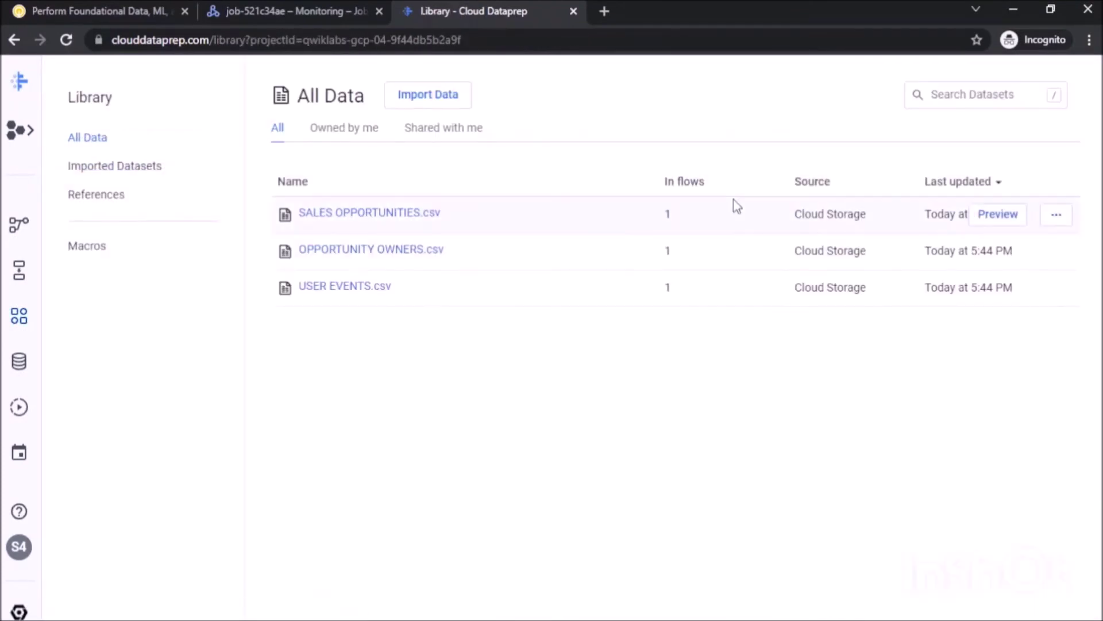
{"action": "left_click", "coordinate": [437, 101]}
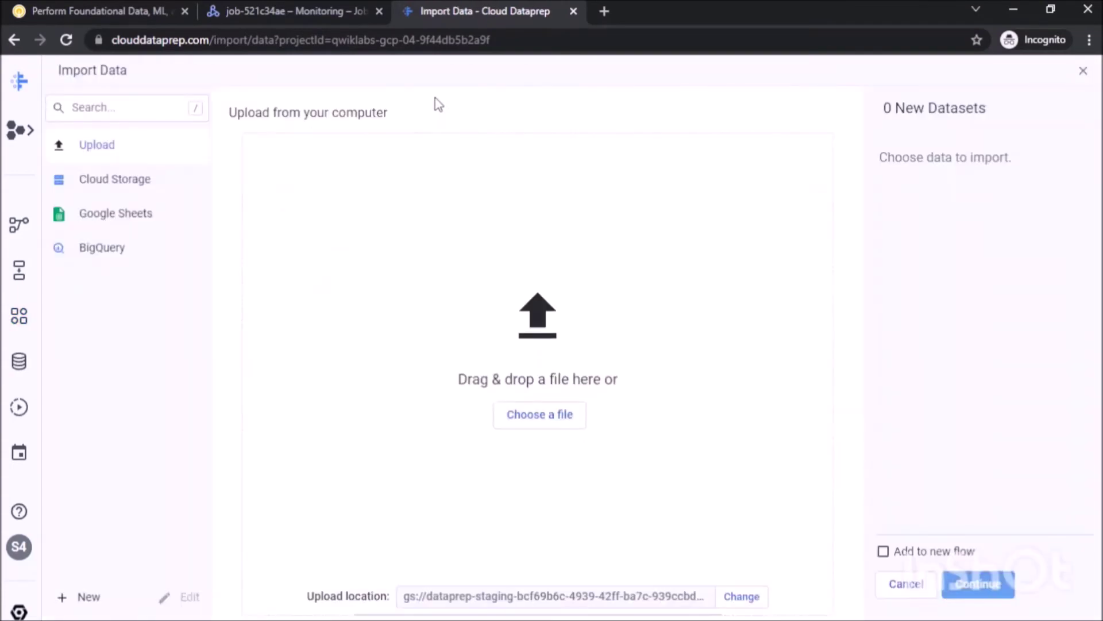
{"action": "left_click", "coordinate": [130, 195]}
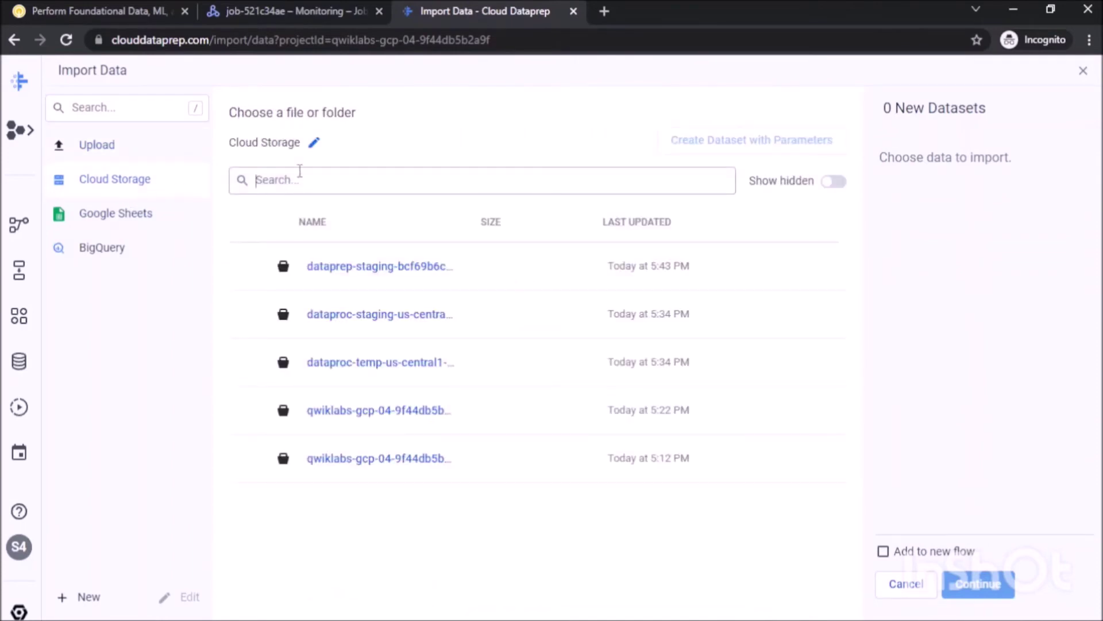
Set the Cloud Storage path to gs://cloud-training/gsp323/runs.csv, copied from the lab instructions, and load that file as a dataset.
{"action": "left_click", "coordinate": [314, 142]}
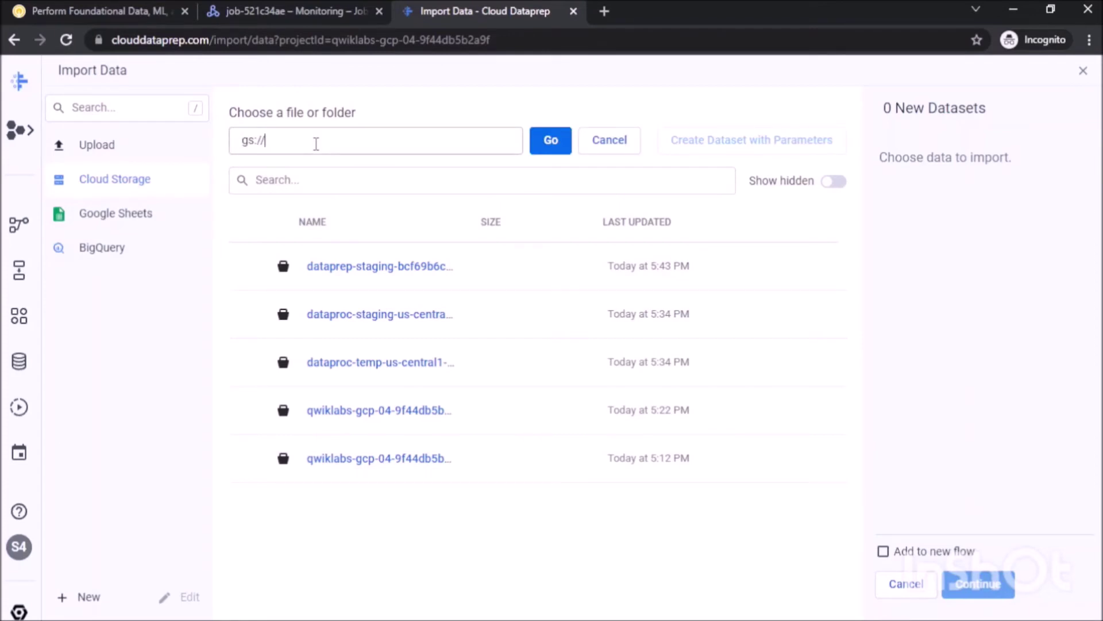
{"action": "left_click", "coordinate": [69, 11]}
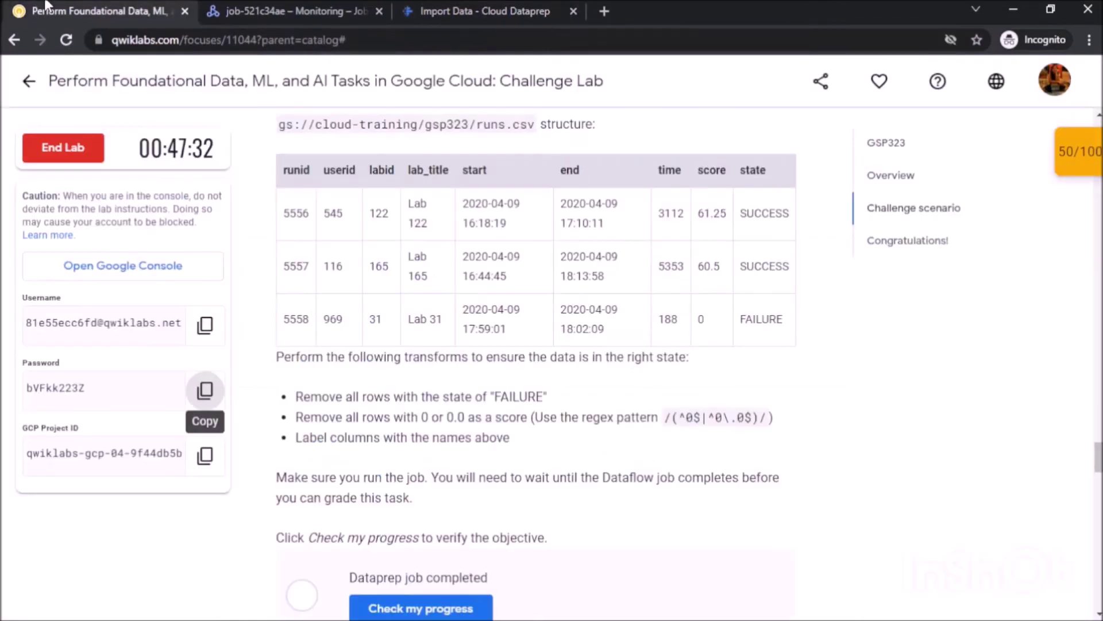
{"action": "left_click_drag", "start_coordinate": [280, 124], "coordinate": [535, 127]}
{"action": "key", "text": "ctrl+c"}
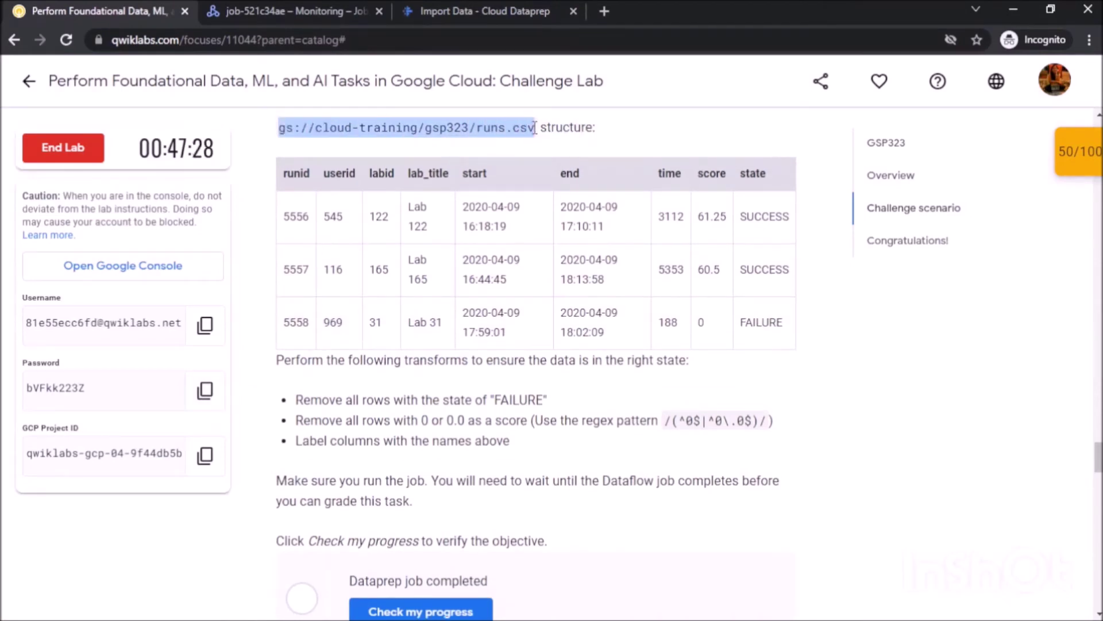
{"action": "key", "text": "ctrl+Tab"}
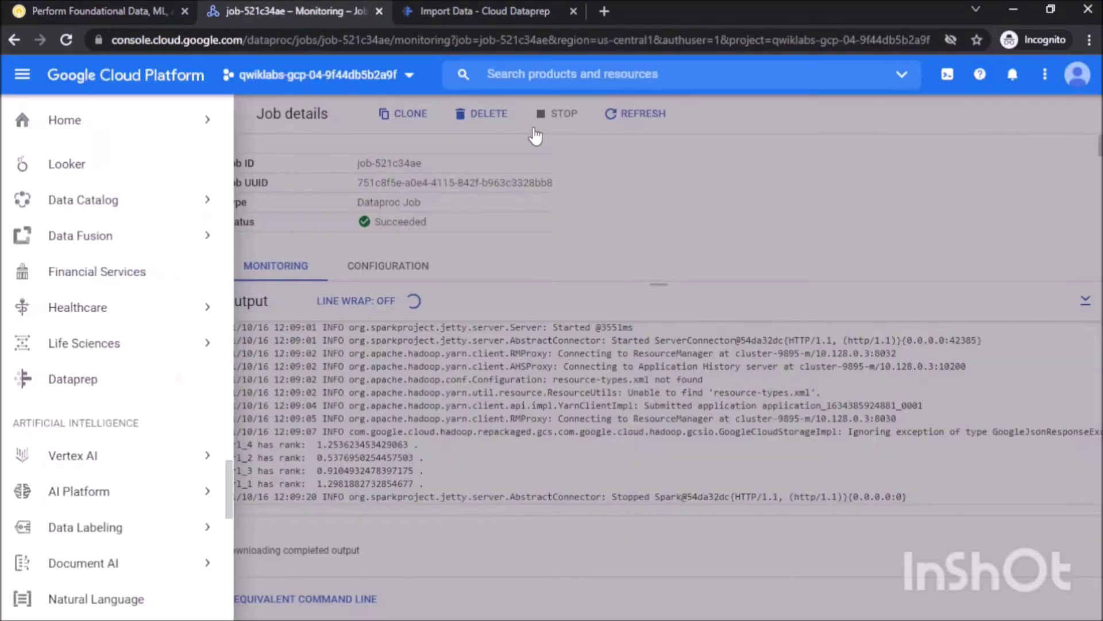
{"action": "left_click", "coordinate": [486, 11]}
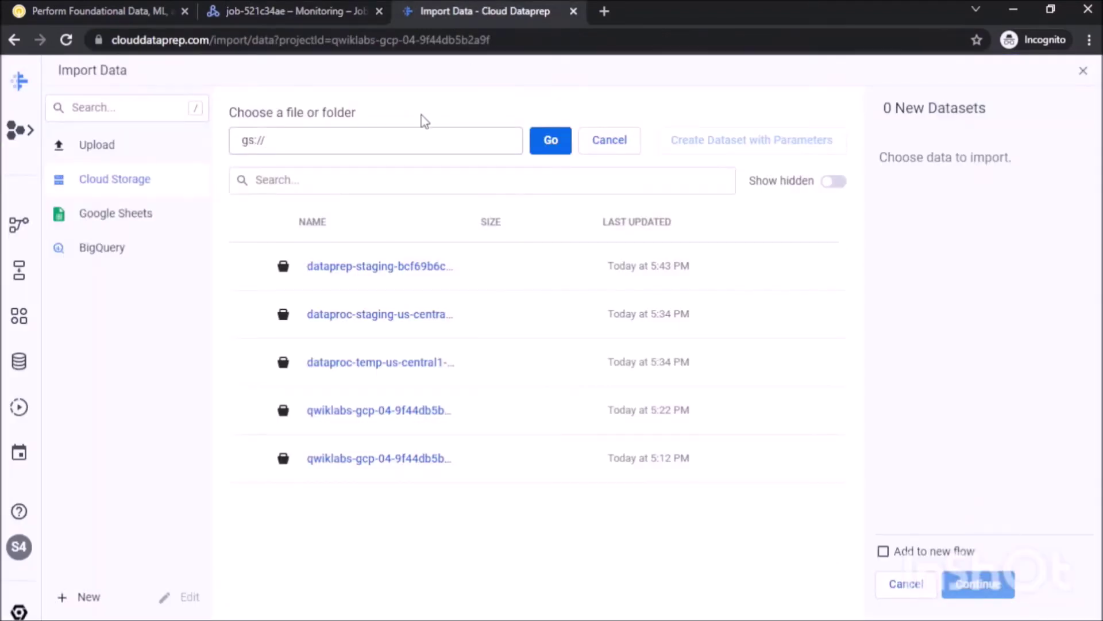
{"action": "key", "text": "ctrl+a"}
{"action": "key", "text": "ctrl+v"}
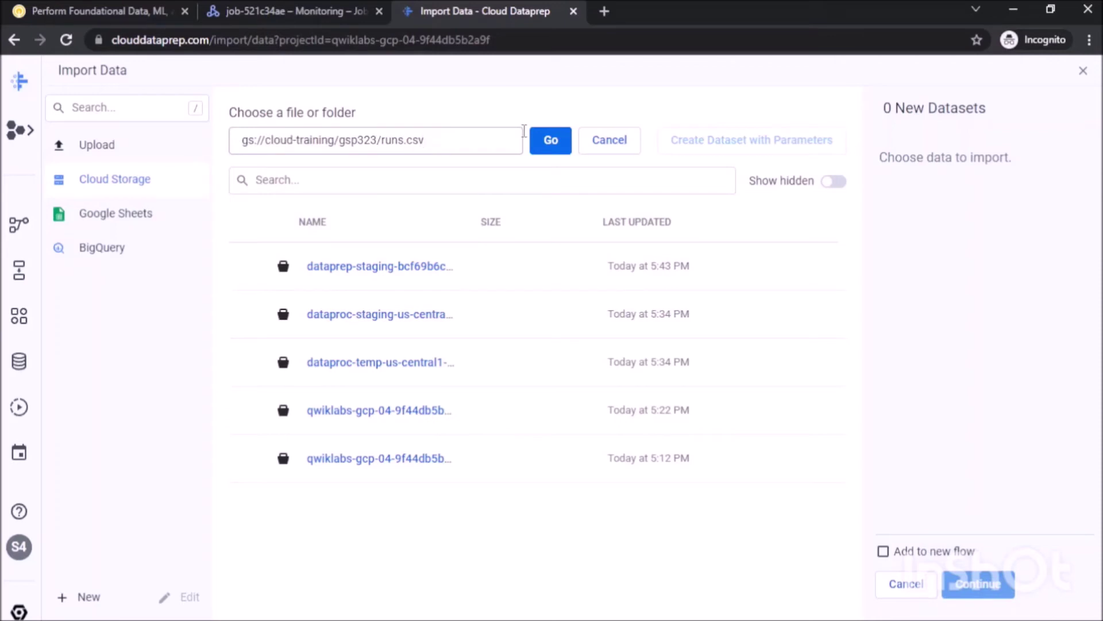
{"action": "left_click", "coordinate": [543, 145]}
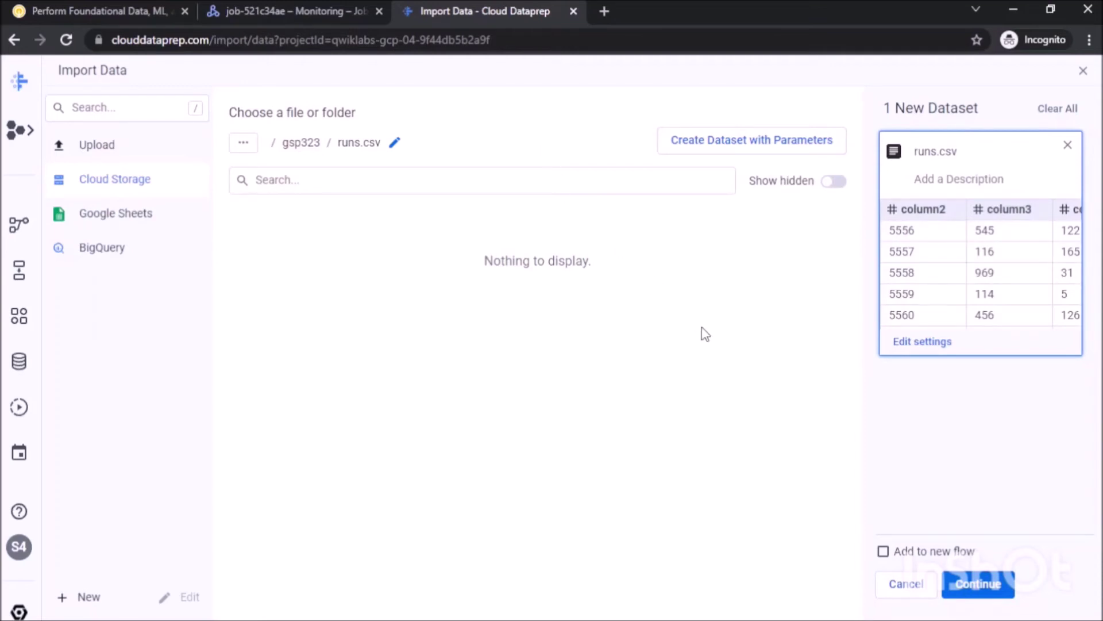
View the import settings of the runs.csv dataset and close them without saving.
{"action": "mouse_move", "coordinate": [926, 335]}
{"action": "left_click", "coordinate": [956, 287]}
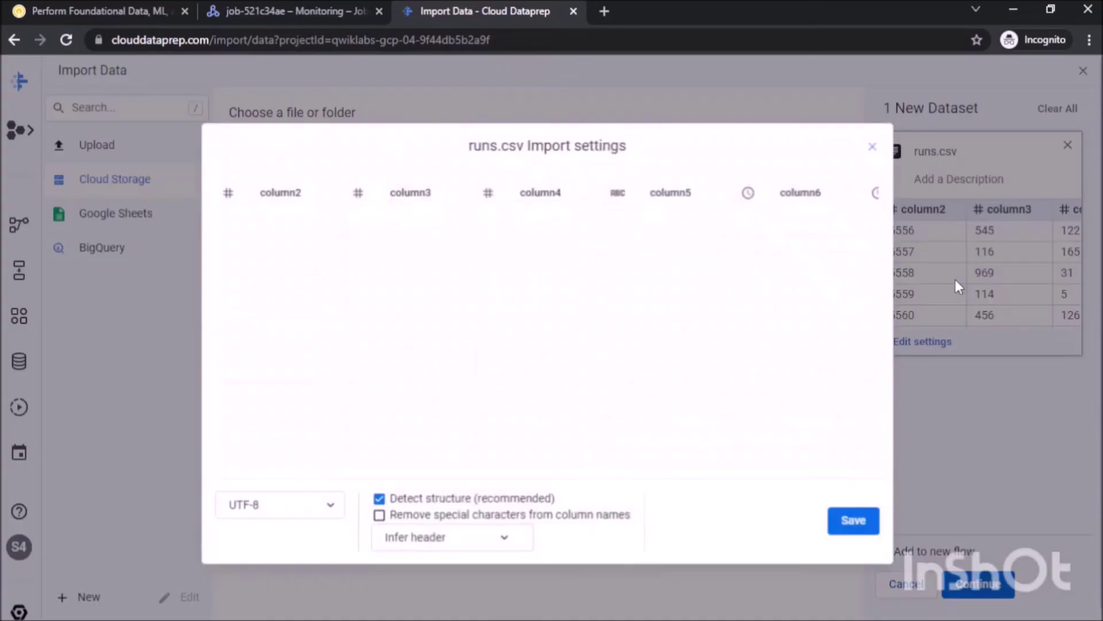
{"action": "left_click", "coordinate": [872, 150]}
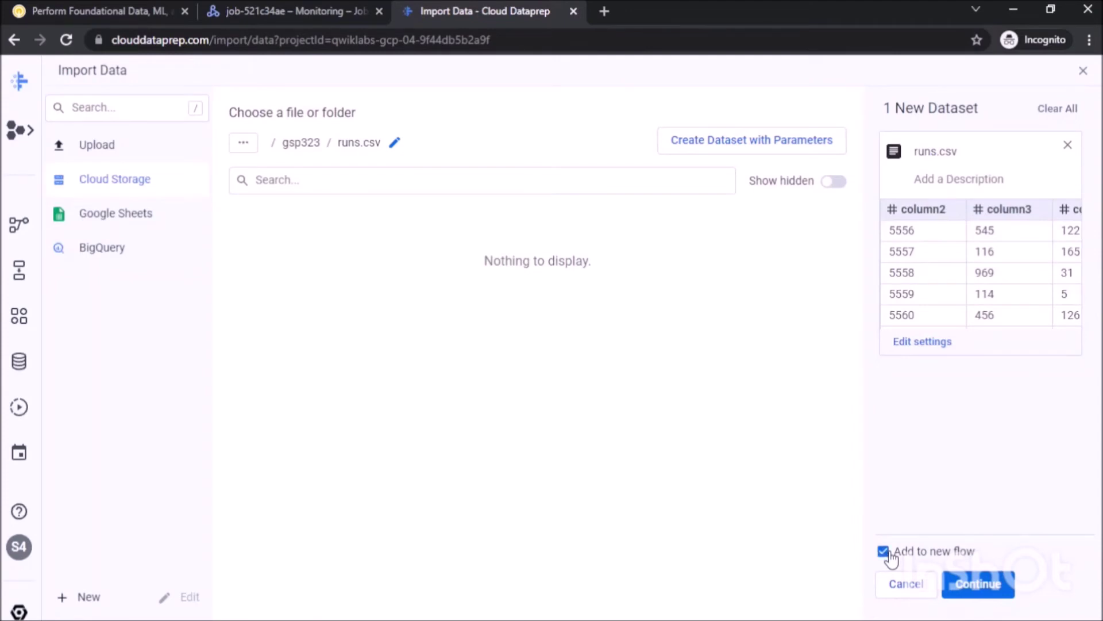
Finish importing runs.csv, use the dataset in a new flow from its details page, and dismiss the data preview.
{"action": "left_click", "coordinate": [964, 585]}
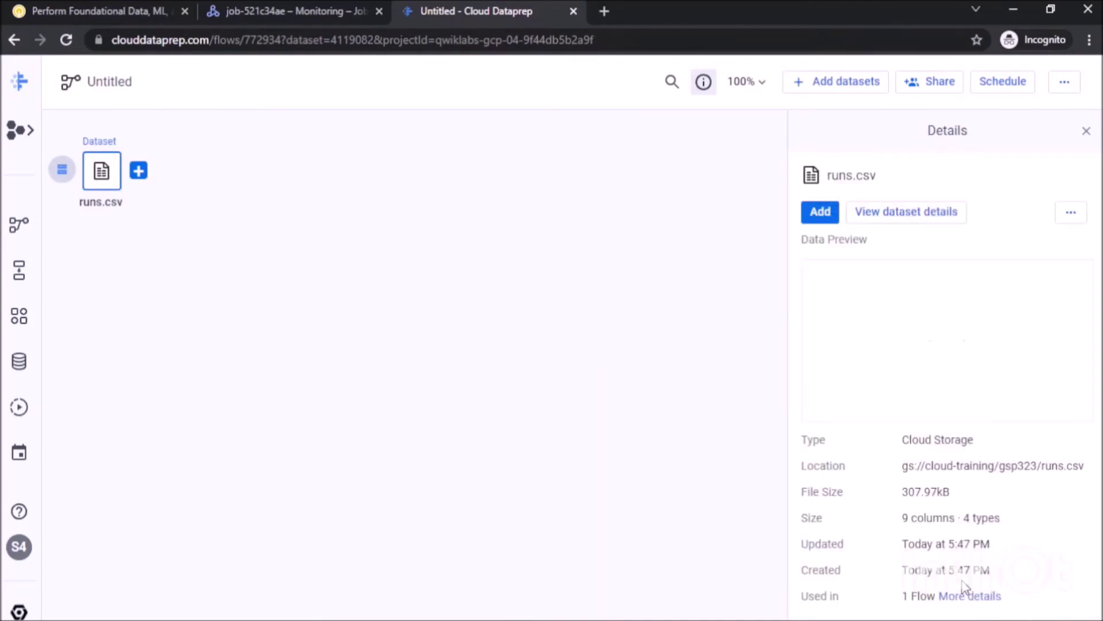
{"action": "left_click", "coordinate": [899, 218]}
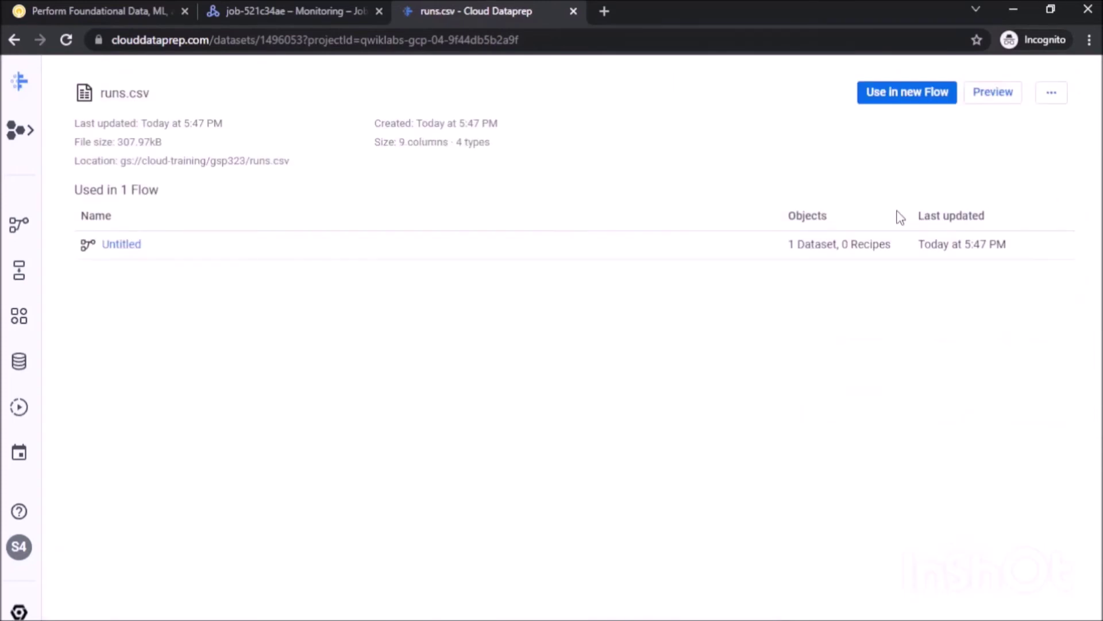
{"action": "left_click", "coordinate": [930, 107]}
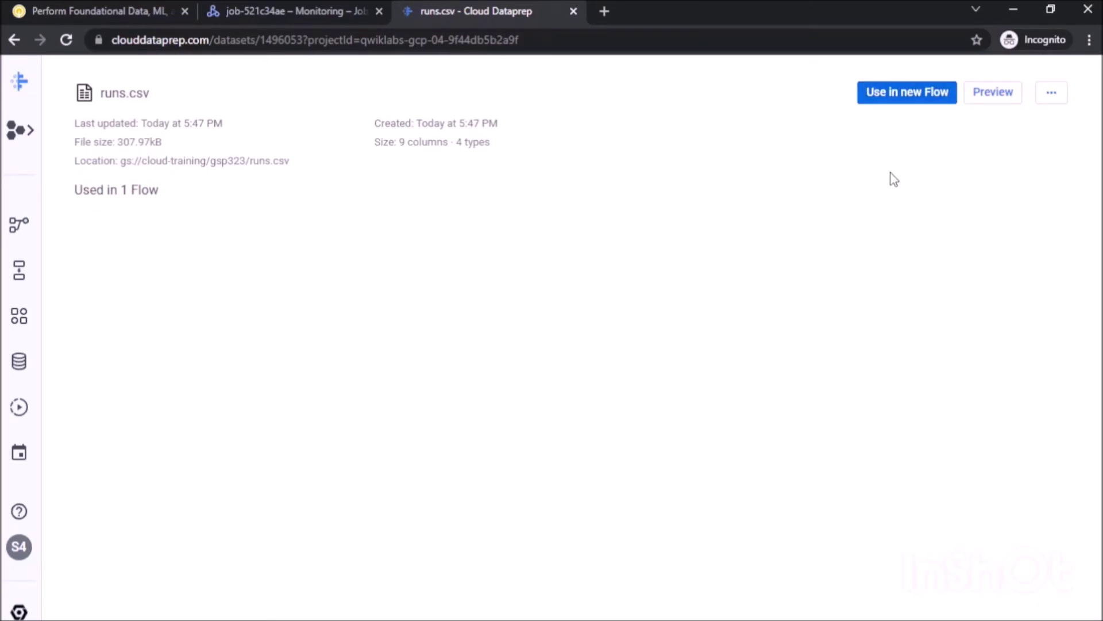
{"action": "left_click", "coordinate": [923, 99]}
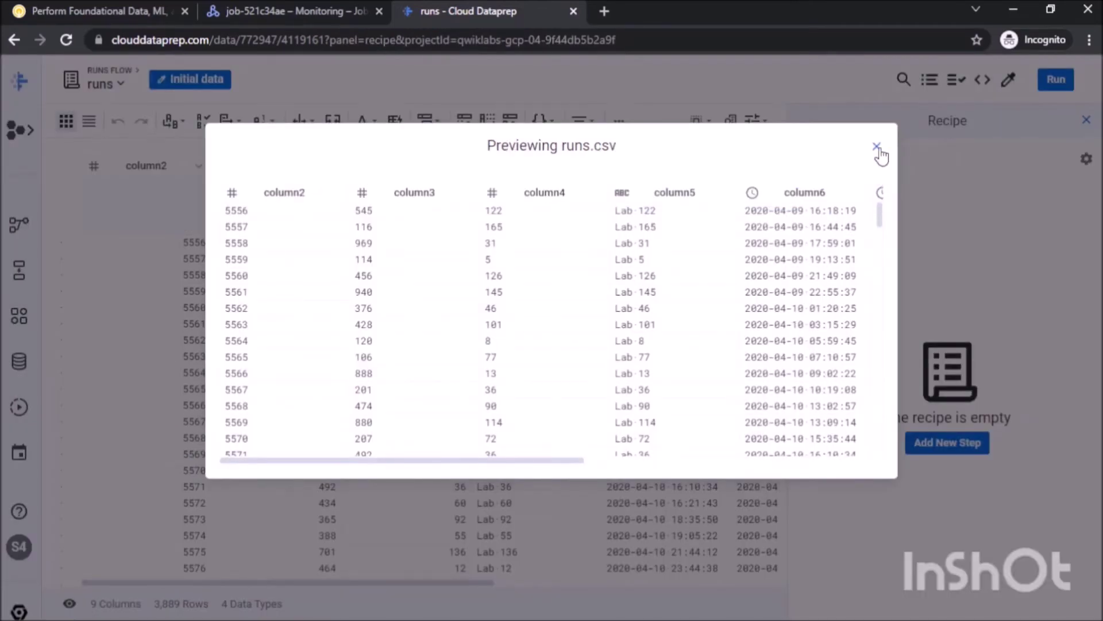
{"action": "left_click", "coordinate": [878, 147]}
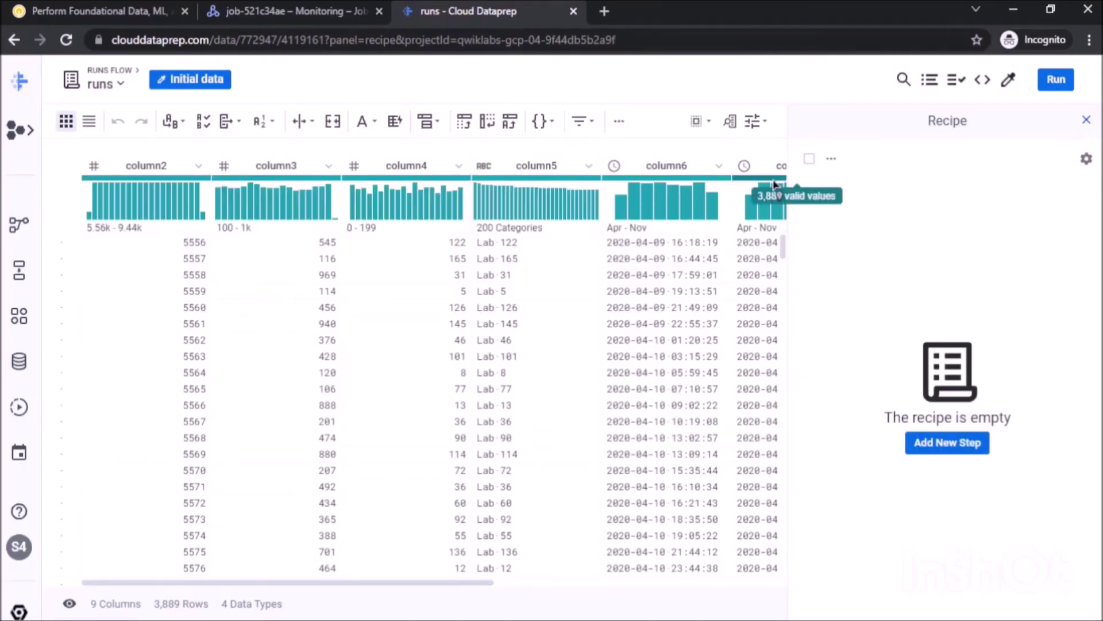
Add a recipe step that deletes rows where column10 is 'FAILURE', as the lab instructions require.
{"action": "scroll", "coordinate": [777, 188], "scroll_direction": "right", "scroll_amount": 3}
{"action": "scroll", "coordinate": [777, 188], "scroll_direction": "right", "scroll_amount": 5}
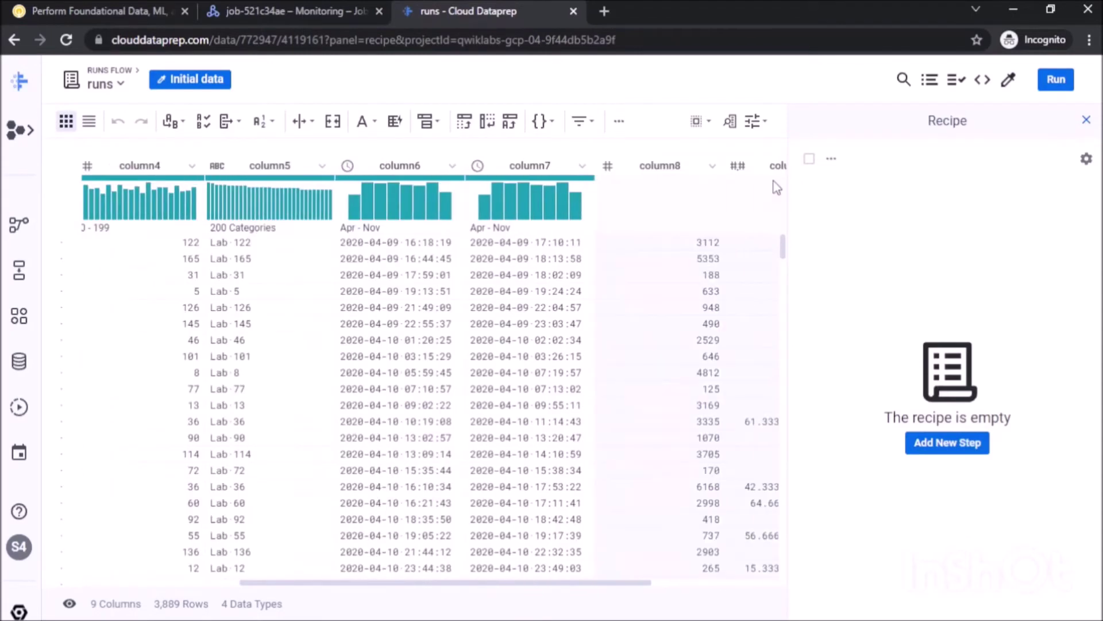
{"action": "scroll", "coordinate": [774, 184], "scroll_direction": "right", "scroll_amount": 2}
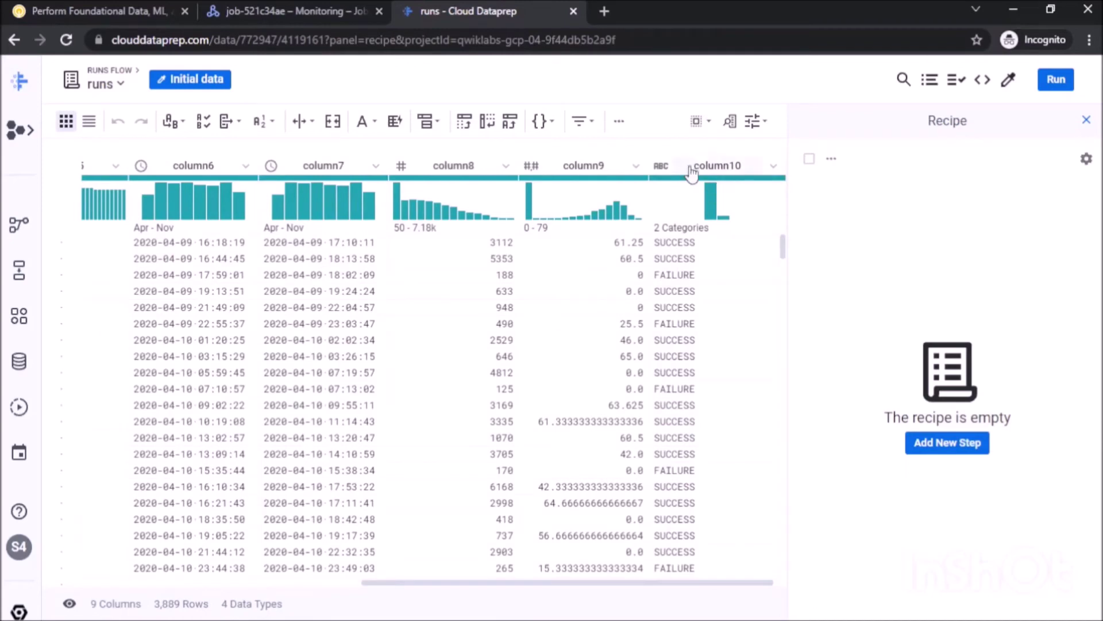
{"action": "left_click", "coordinate": [709, 169]}
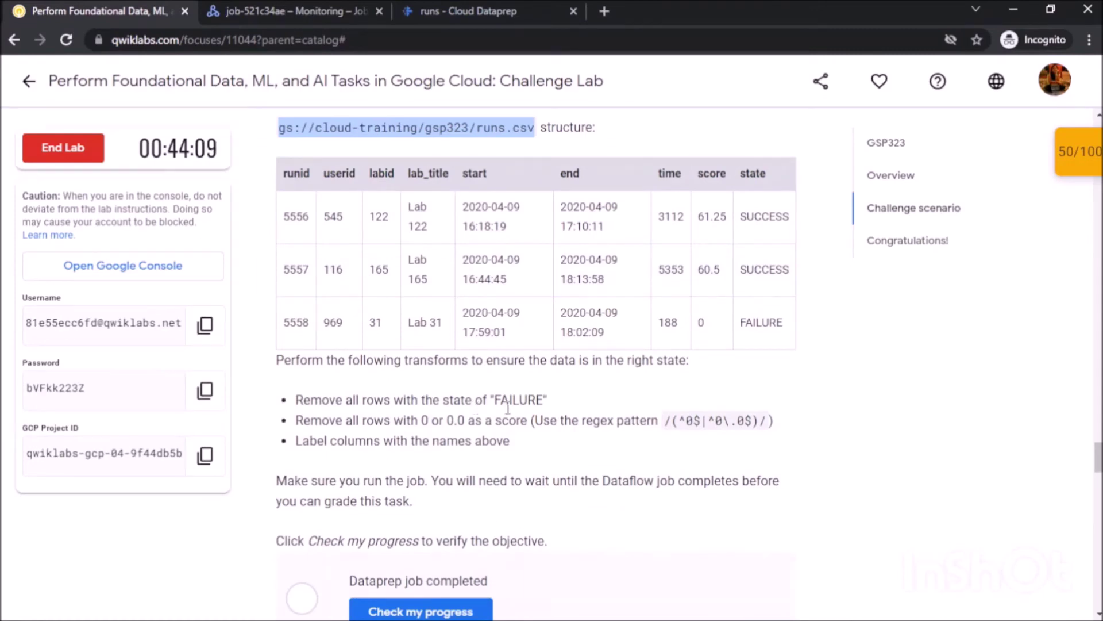
{"action": "left_click", "coordinate": [453, 6]}
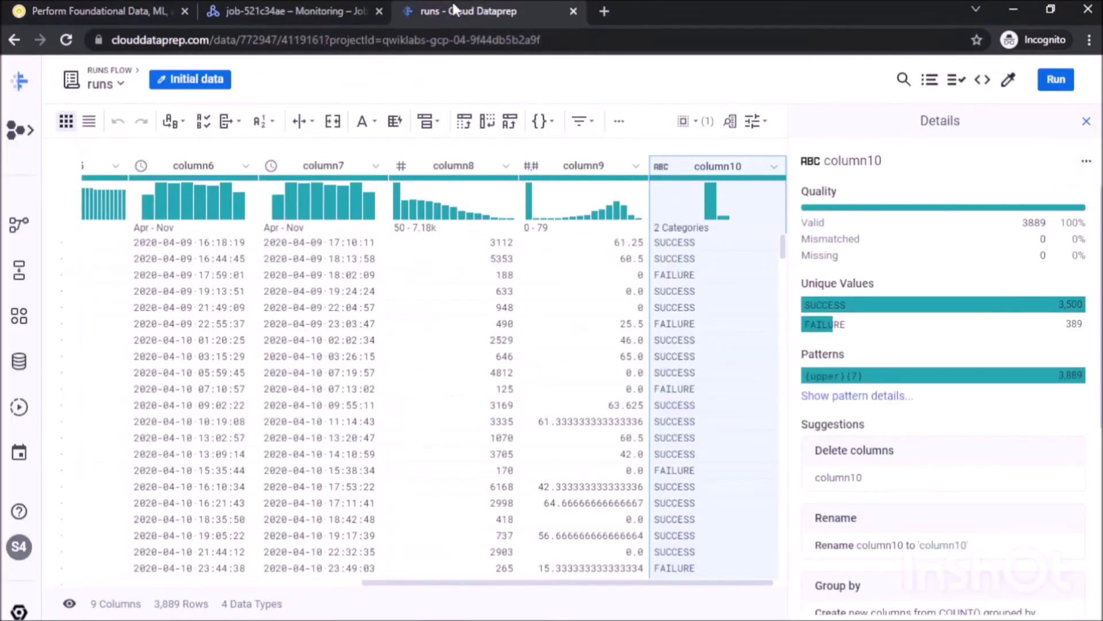
{"action": "left_click", "coordinate": [914, 330]}
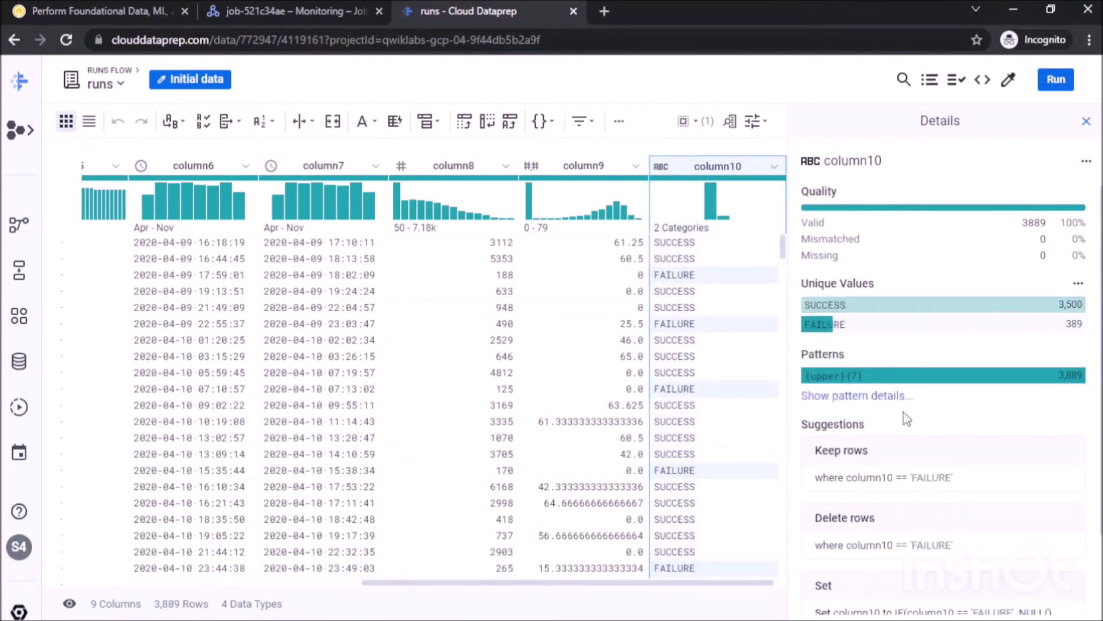
{"action": "left_click", "coordinate": [856, 554]}
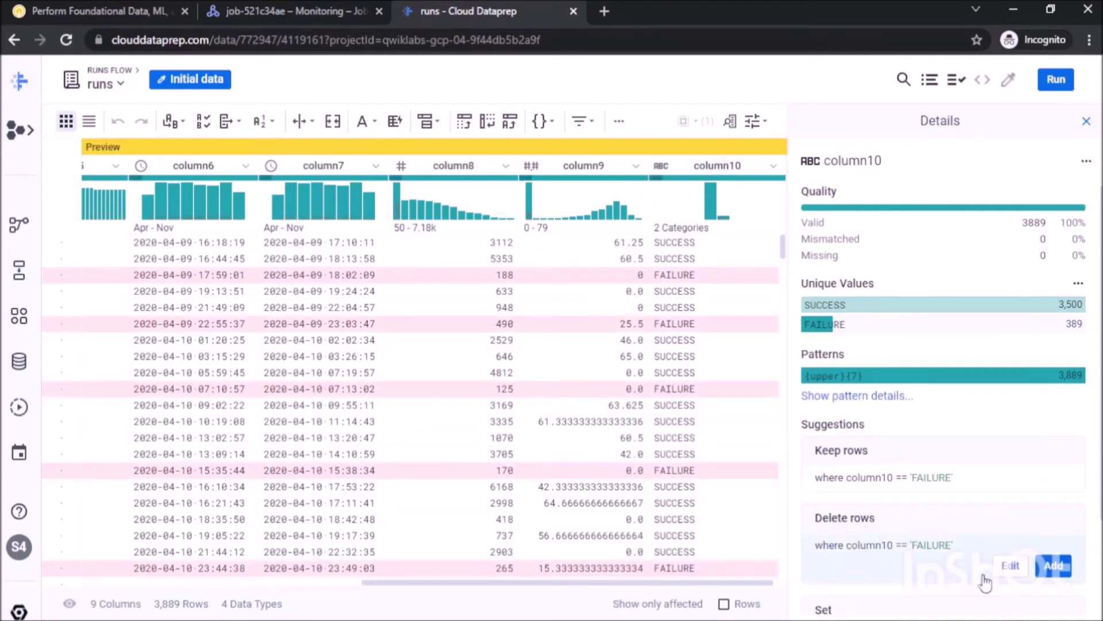
{"action": "left_click", "coordinate": [1053, 566]}
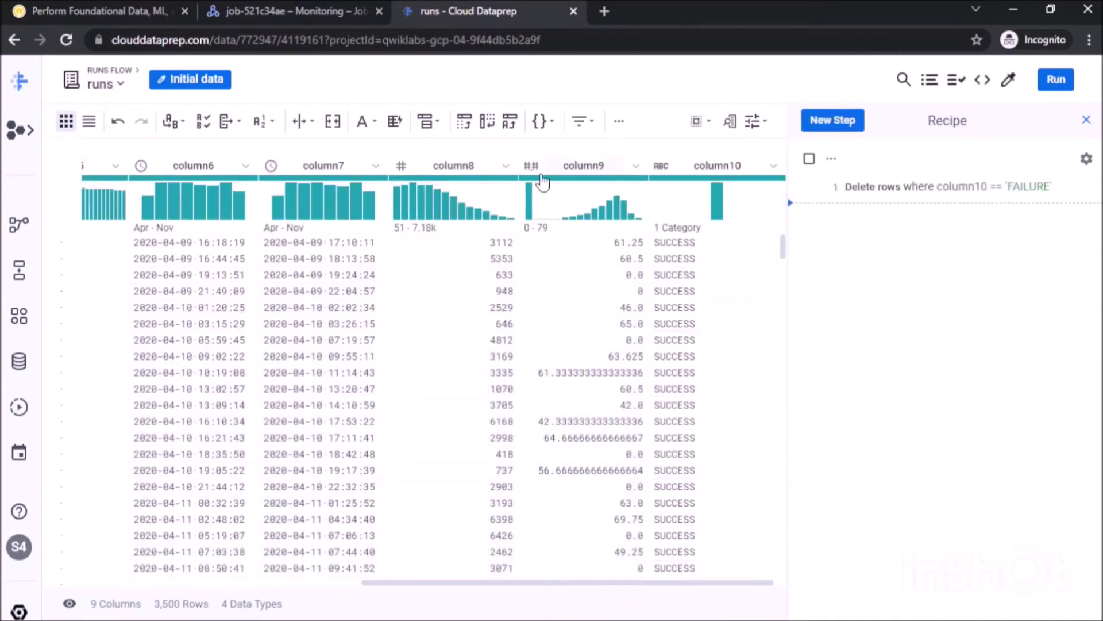
Set up a row filter on the values of column9 with the Contains condition.
{"action": "left_click", "coordinate": [571, 168]}
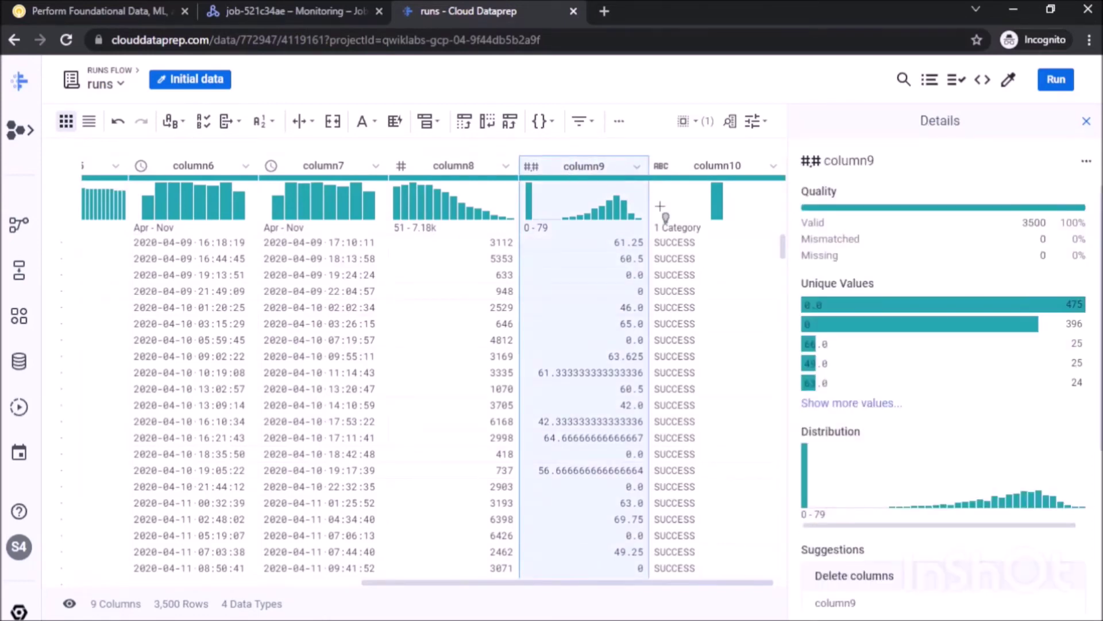
{"action": "left_click", "coordinate": [1087, 161]}
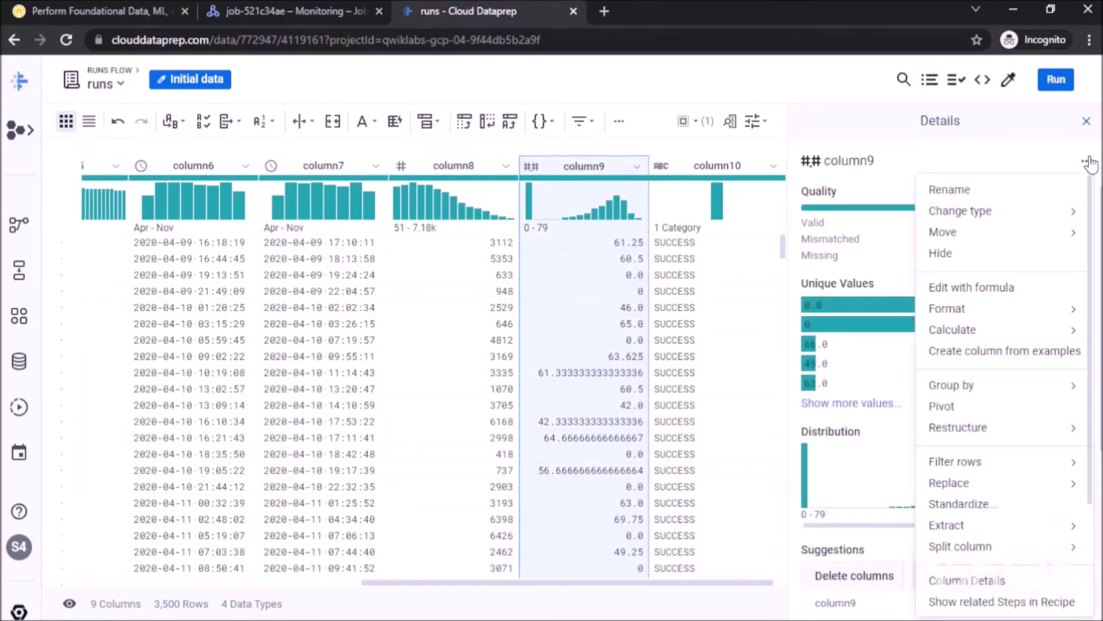
{"action": "left_click", "coordinate": [1089, 163]}
{"action": "left_click", "coordinate": [1088, 164]}
{"action": "mouse_move", "coordinate": [1003, 466]}
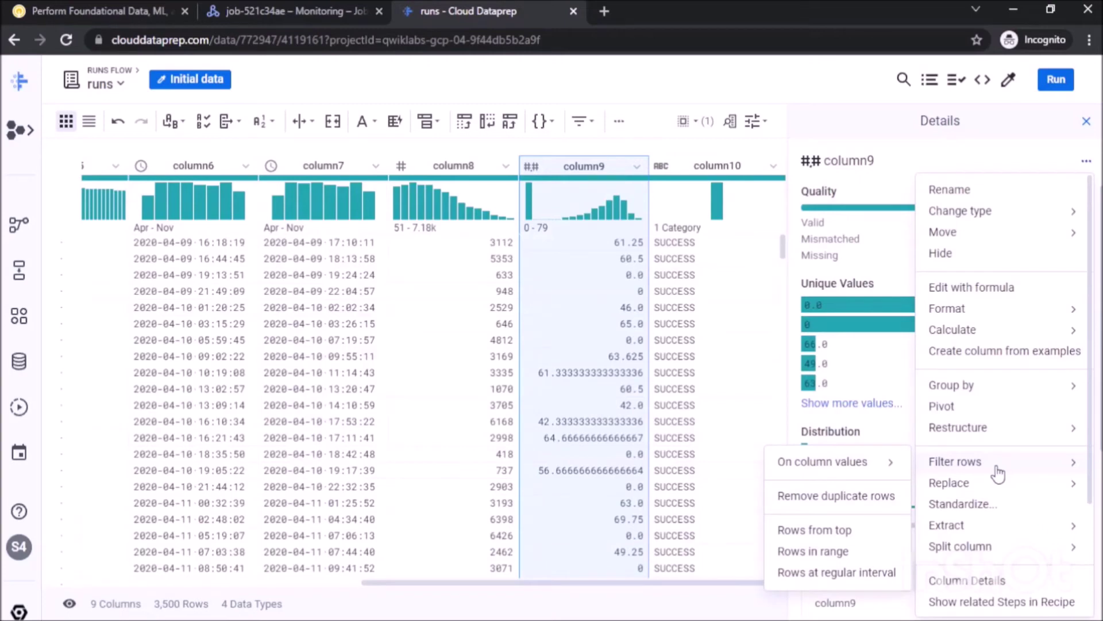
{"action": "mouse_move", "coordinate": [892, 467]}
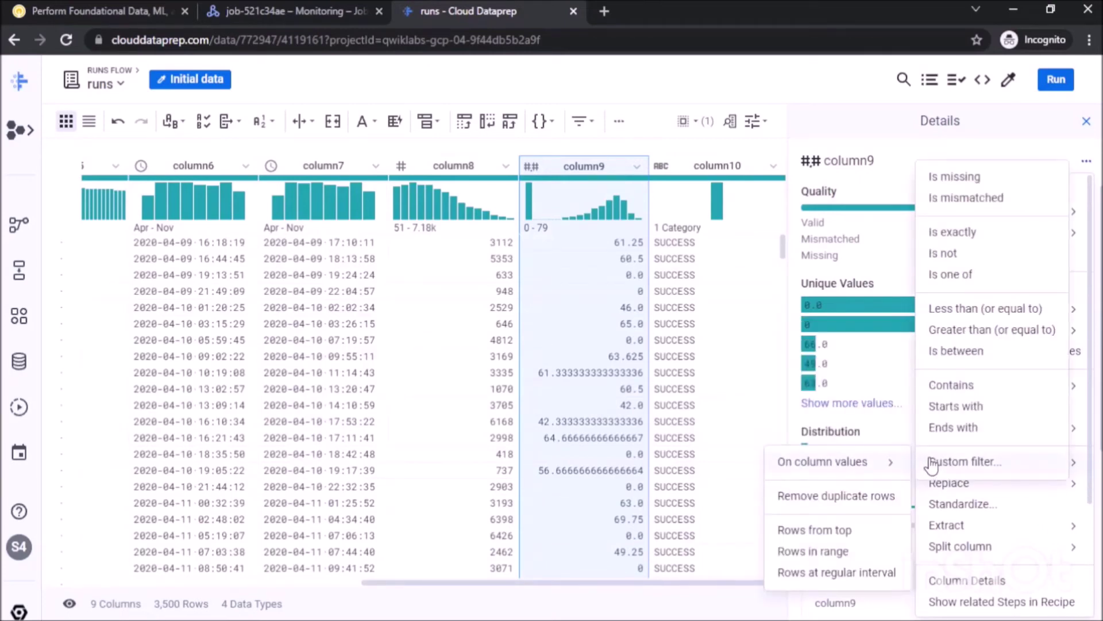
{"action": "left_click", "coordinate": [950, 384]}
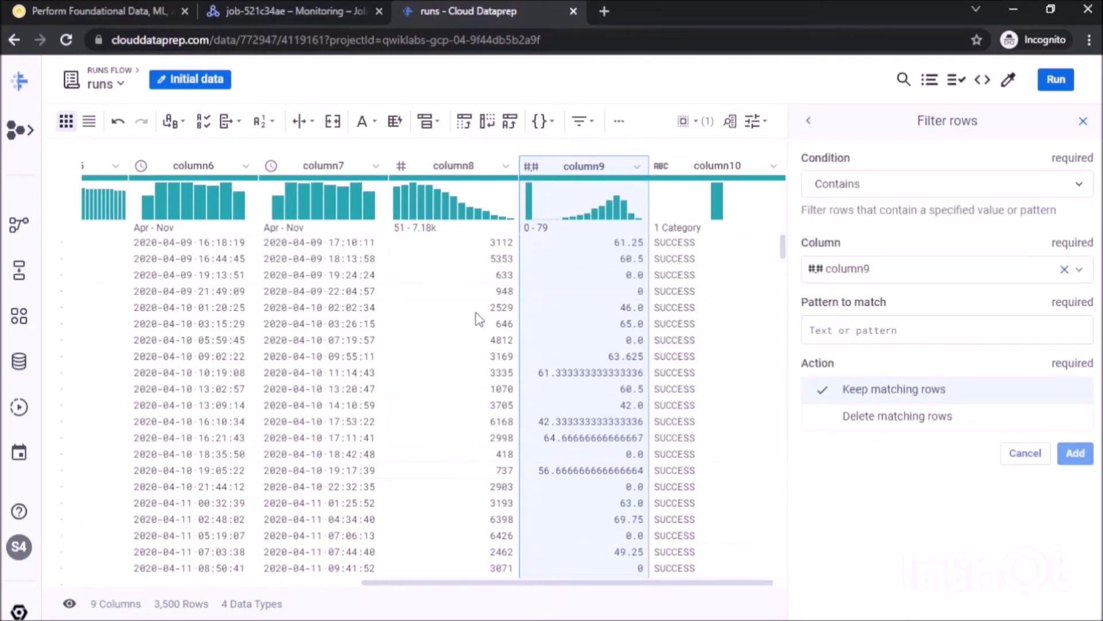
Copy the regex /(^0$|^0\.0$)/ from the lab instructions as the filter pattern, and add the step deleting matching rows.
{"action": "key", "text": "ctrl+1"}
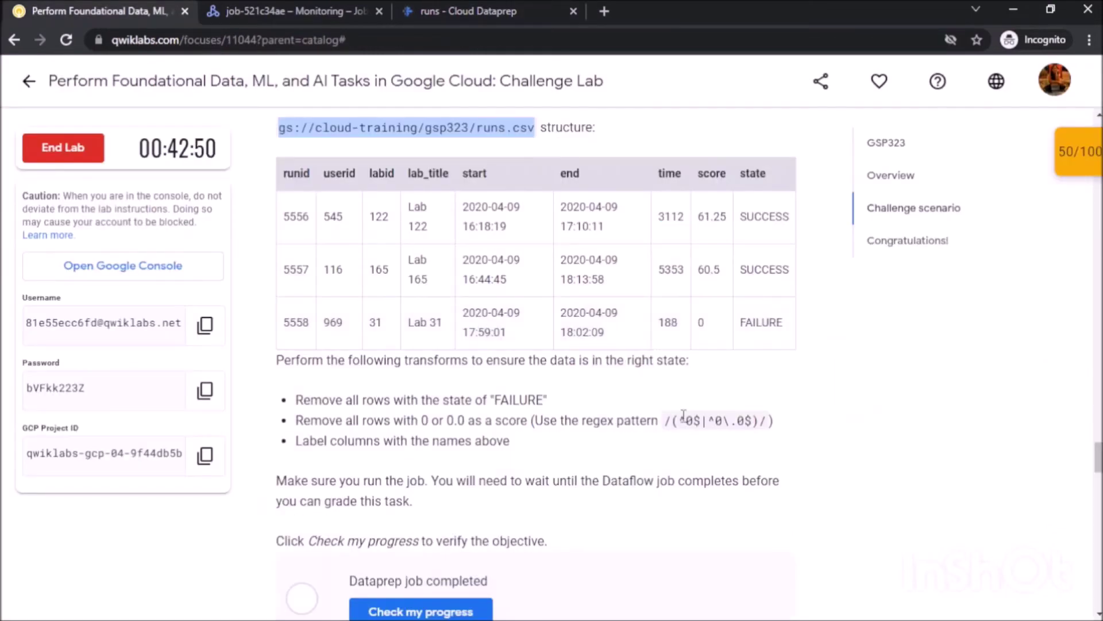
{"action": "left_click_drag", "start_coordinate": [667, 422], "coordinate": [770, 425]}
{"action": "key", "text": "ctrl+c"}
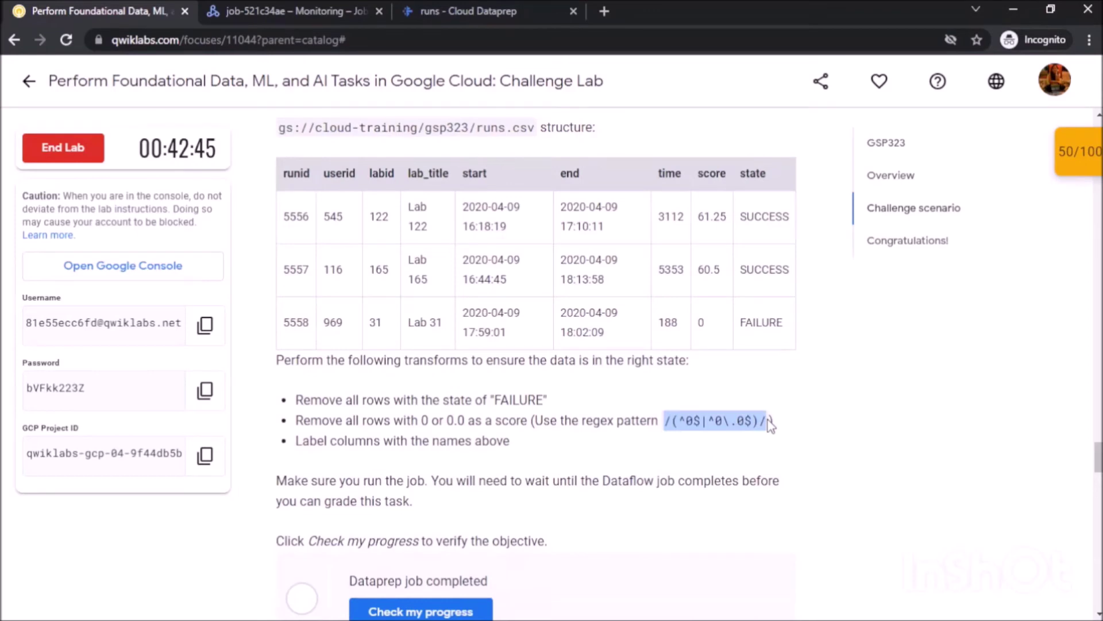
{"action": "left_click", "coordinate": [467, 11]}
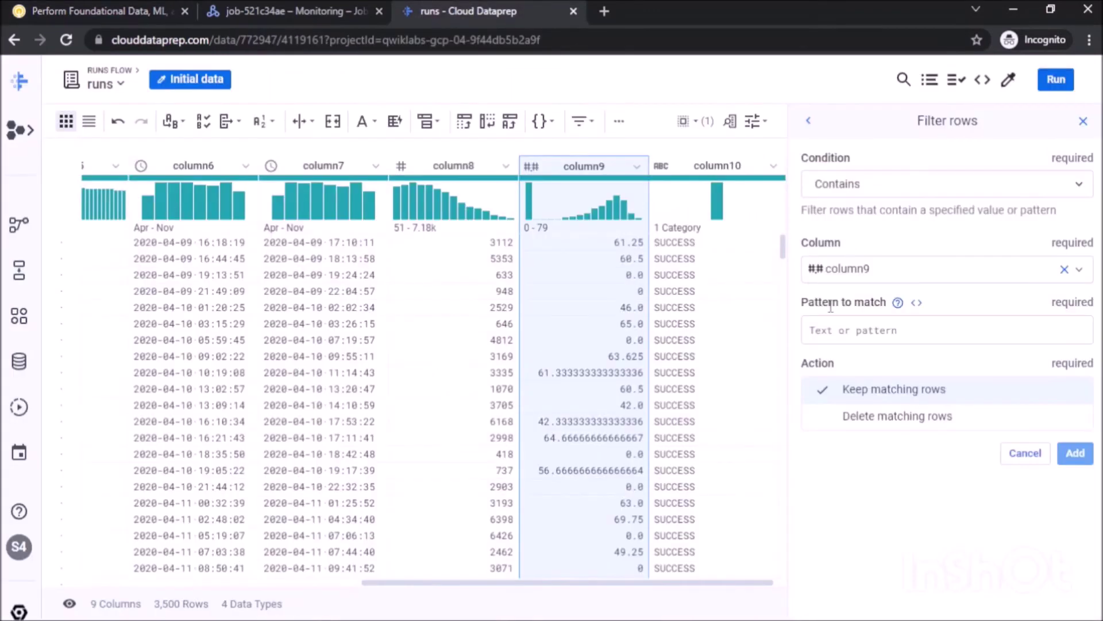
{"action": "left_click", "coordinate": [863, 335]}
{"action": "key", "text": "ctrl+v"}
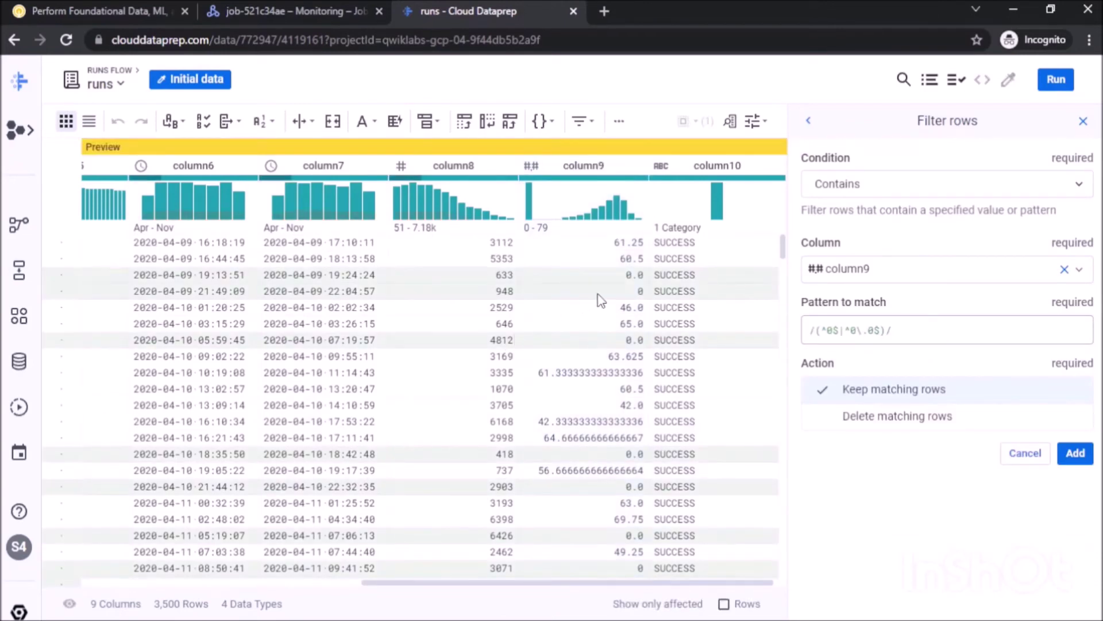
{"action": "left_click", "coordinate": [884, 416]}
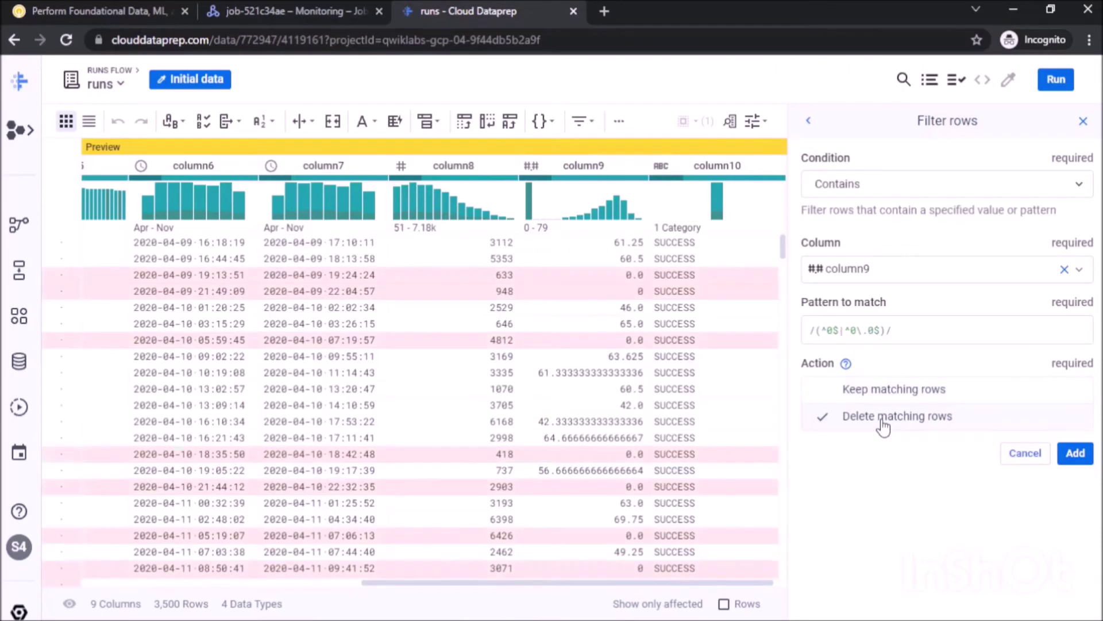
{"action": "left_click", "coordinate": [1079, 464]}
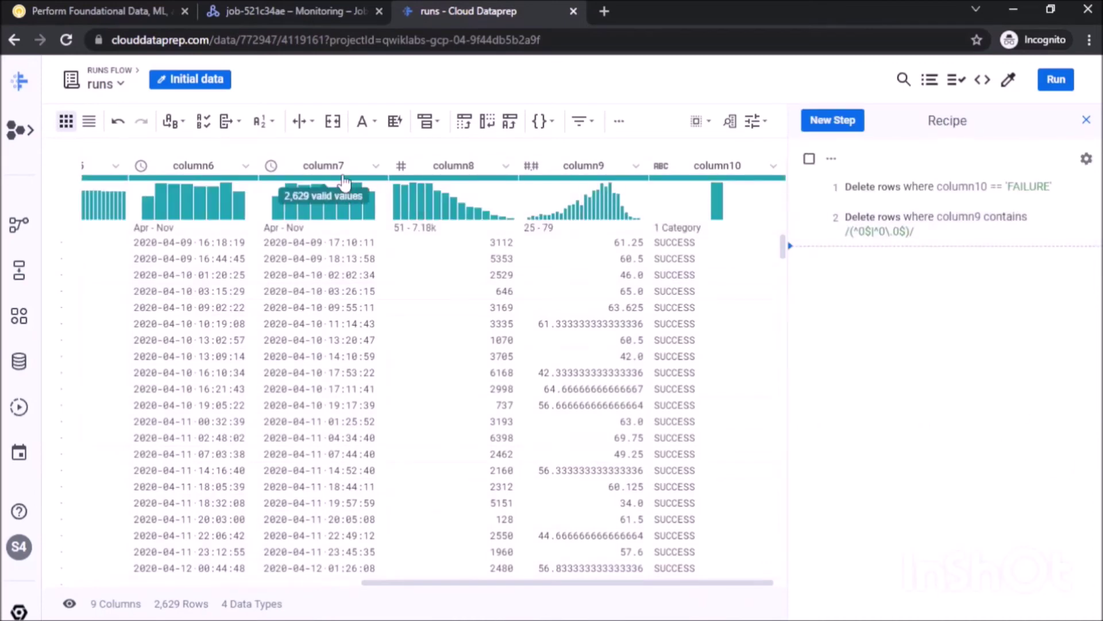
Rename column2 to runid and add the change to the recipe.
{"action": "scroll", "coordinate": [189, 184], "scroll_direction": "left", "scroll_amount": 8}
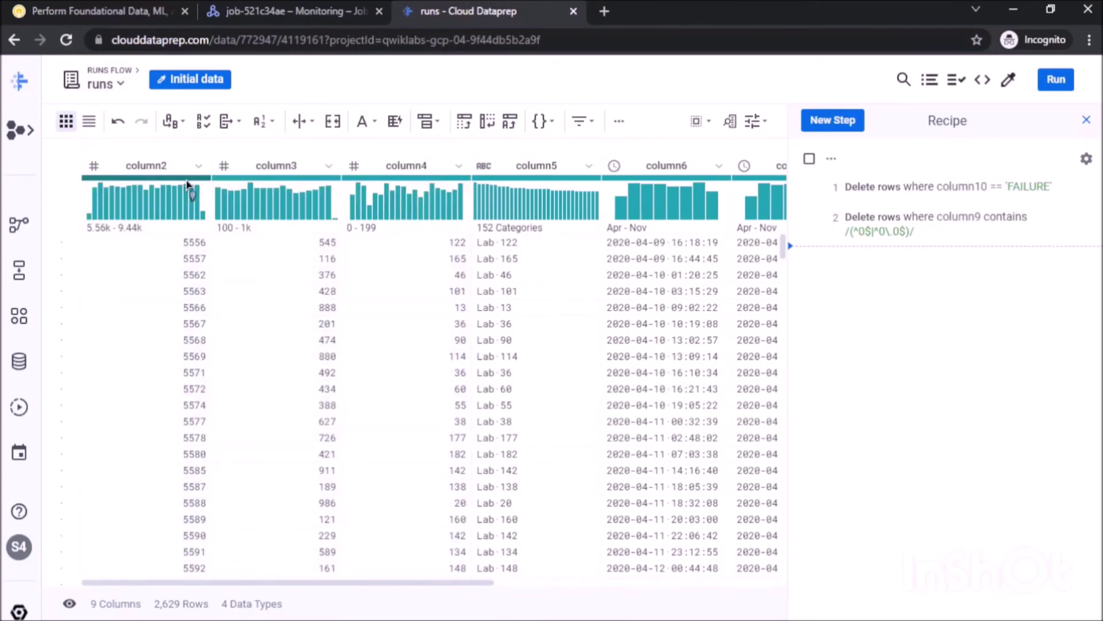
{"action": "left_click", "coordinate": [160, 167]}
{"action": "double_click", "coordinate": [160, 167]}
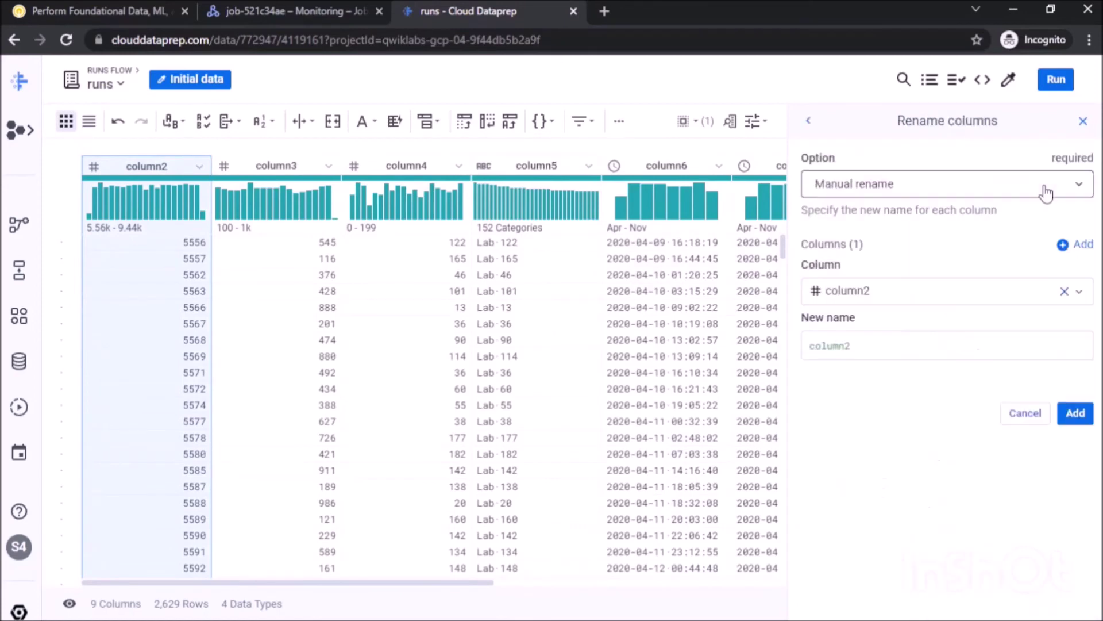
{"action": "left_click", "coordinate": [893, 343]}
{"action": "key", "text": "ctrl+a"}
{"action": "type", "text": "runid"}
{"action": "left_click", "coordinate": [1075, 412]}
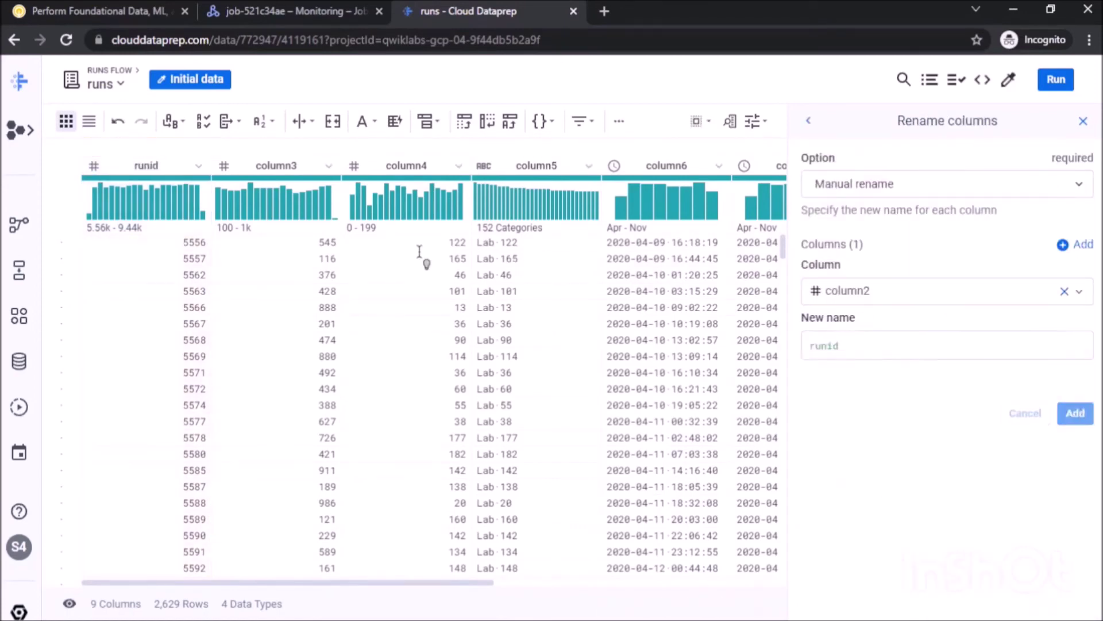
Rename column3 to userid and add the change to the recipe.
{"action": "left_click", "coordinate": [1088, 163]}
{"action": "key", "text": "ctrl+a"}
{"action": "type", "text": "userid"}
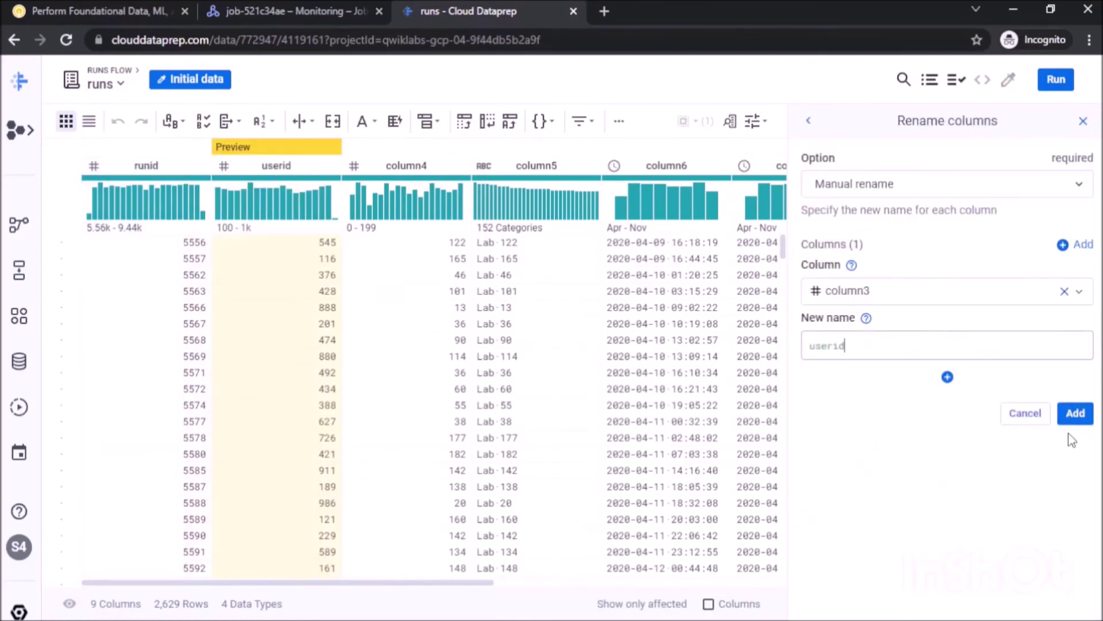
{"action": "left_click", "coordinate": [1076, 412]}
Rename column4 to labid and add the change to the recipe.
{"action": "left_click", "coordinate": [406, 165]}
{"action": "left_click", "coordinate": [1088, 164]}
{"action": "left_click", "coordinate": [948, 184]}
{"action": "key", "text": "ctrl+a"}
{"action": "type", "text": "labid"}
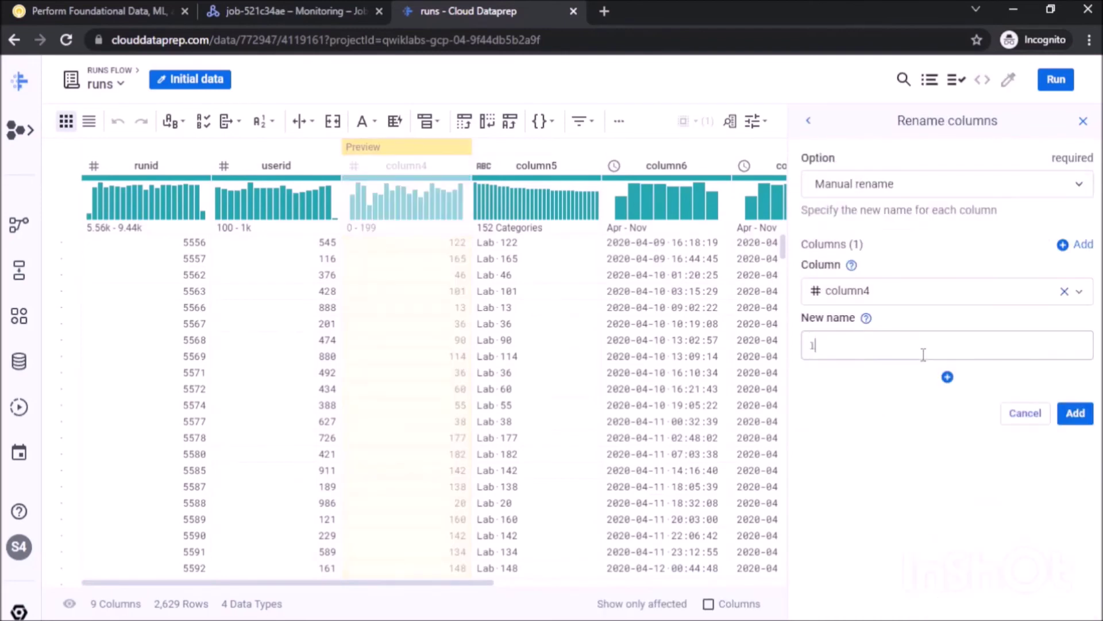
{"action": "left_click", "coordinate": [1075, 413]}
Rename column5 to lab_title and add the change to the recipe.
{"action": "left_click", "coordinate": [1088, 164]}
{"action": "left_click", "coordinate": [948, 185]}
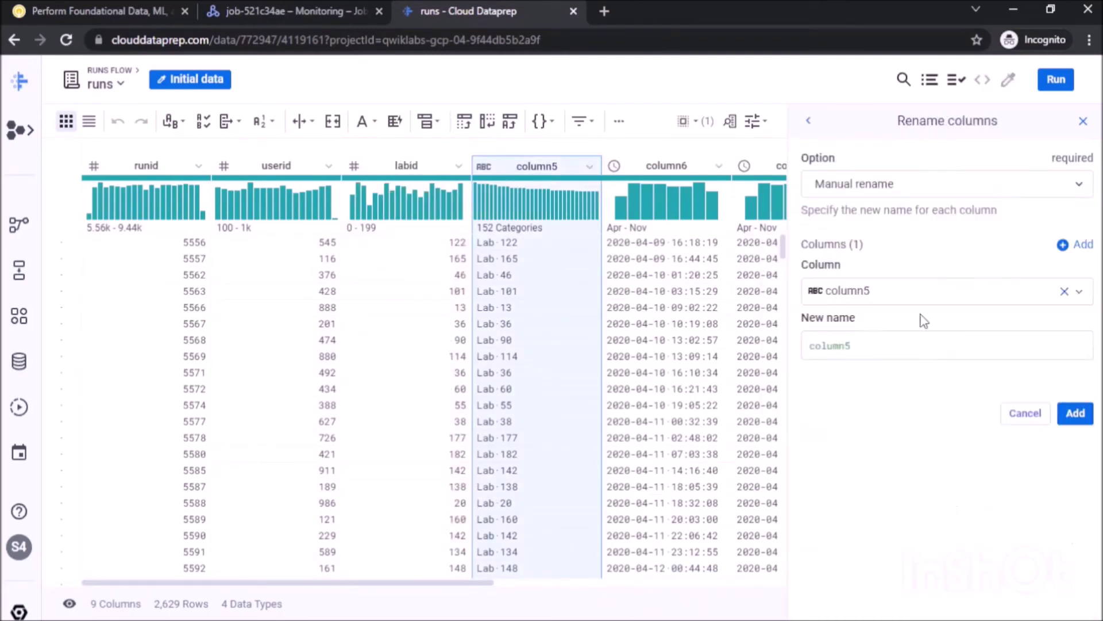
{"action": "key", "text": "ctrl+a"}
{"action": "key", "text": "BackSpace"}
{"action": "type", "text": "lab_title"}
{"action": "left_click", "coordinate": [1075, 412]}
Rename column6 to start and add the change to the recipe.
{"action": "left_click", "coordinate": [673, 167]}
{"action": "left_click", "coordinate": [1086, 161]}
{"action": "left_click", "coordinate": [948, 189]}
{"action": "key", "text": "ctrl+a"}
{"action": "key", "text": "BackSpace"}
{"action": "type", "text": "start"}
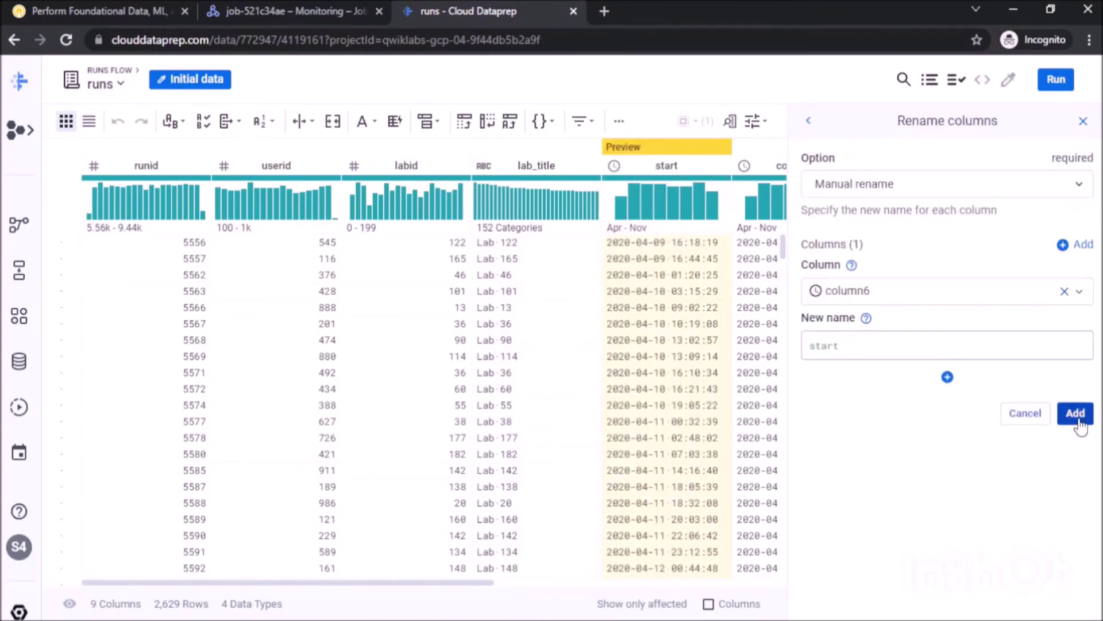
{"action": "left_click", "coordinate": [1075, 413]}
Rename column7 to end and add the change to the recipe.
{"action": "left_click", "coordinate": [413, 165]}
{"action": "left_click", "coordinate": [1086, 163]}
{"action": "left_click", "coordinate": [949, 187]}
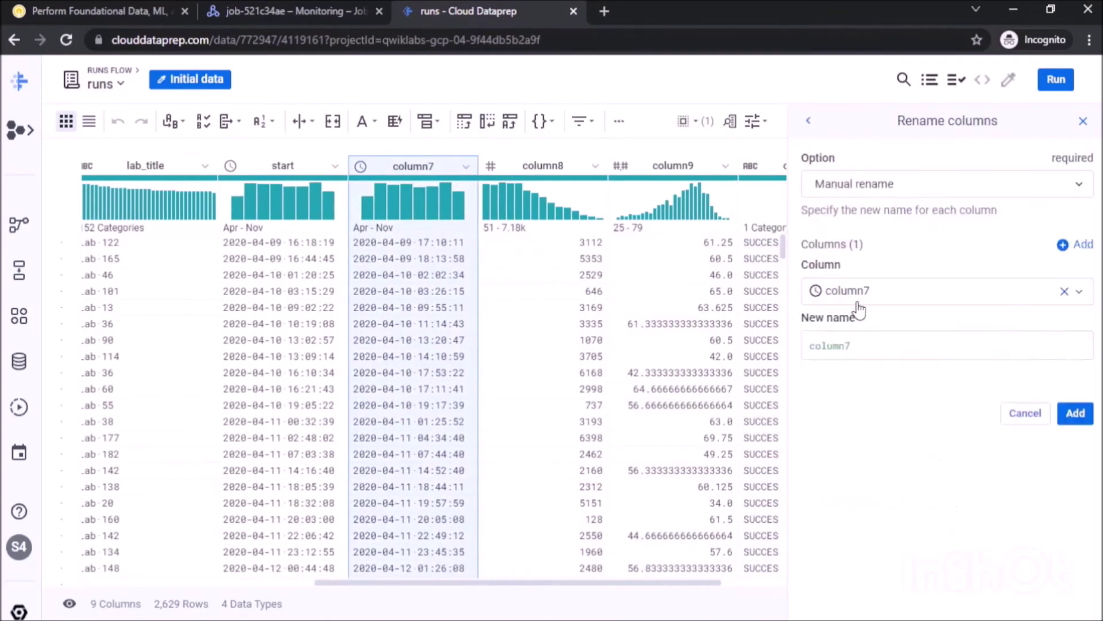
{"action": "left_click", "coordinate": [844, 345]}
{"action": "key", "text": "ctrl+a"}
{"action": "type", "text": "end"}
{"action": "left_click", "coordinate": [1075, 413]}
Rename column8 to time and add the change to the recipe.
{"action": "left_click", "coordinate": [542, 165]}
{"action": "left_click", "coordinate": [1086, 162]}
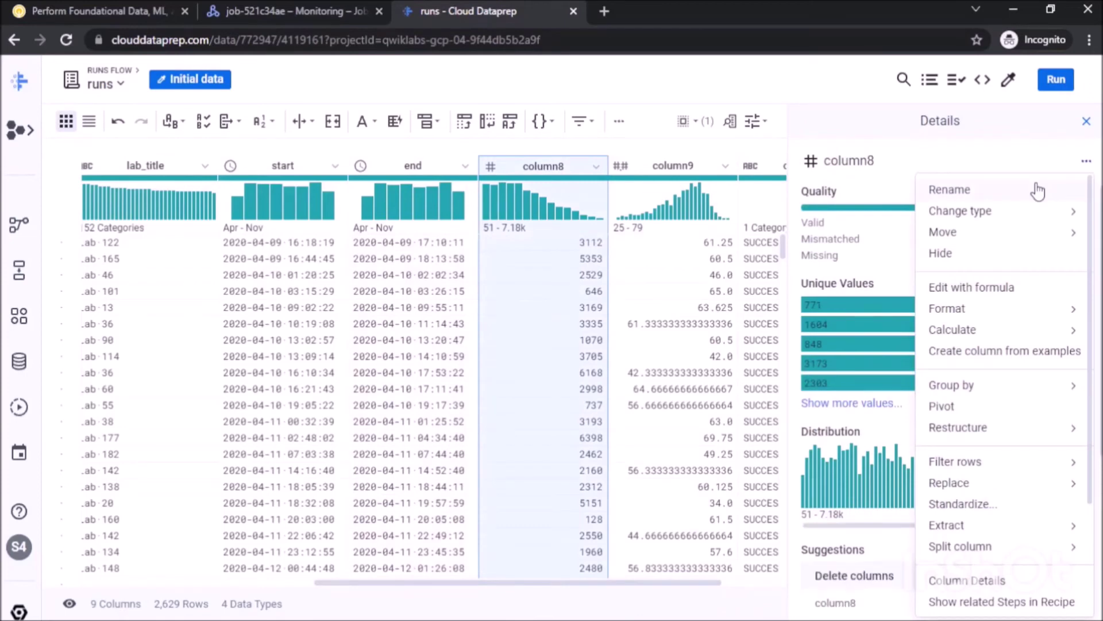
{"action": "left_click", "coordinate": [948, 188]}
{"action": "type", "text": "time"}
{"action": "left_click", "coordinate": [1076, 413]}
Rename column9 to score and add the change to the recipe.
{"action": "left_click", "coordinate": [674, 165]}
{"action": "left_click", "coordinate": [1086, 161]}
{"action": "left_click", "coordinate": [1034, 195]}
{"action": "left_click", "coordinate": [902, 346]}
{"action": "key", "text": "ctrl+a"}
{"action": "type", "text": "score"}
{"action": "left_click", "coordinate": [1074, 413]}
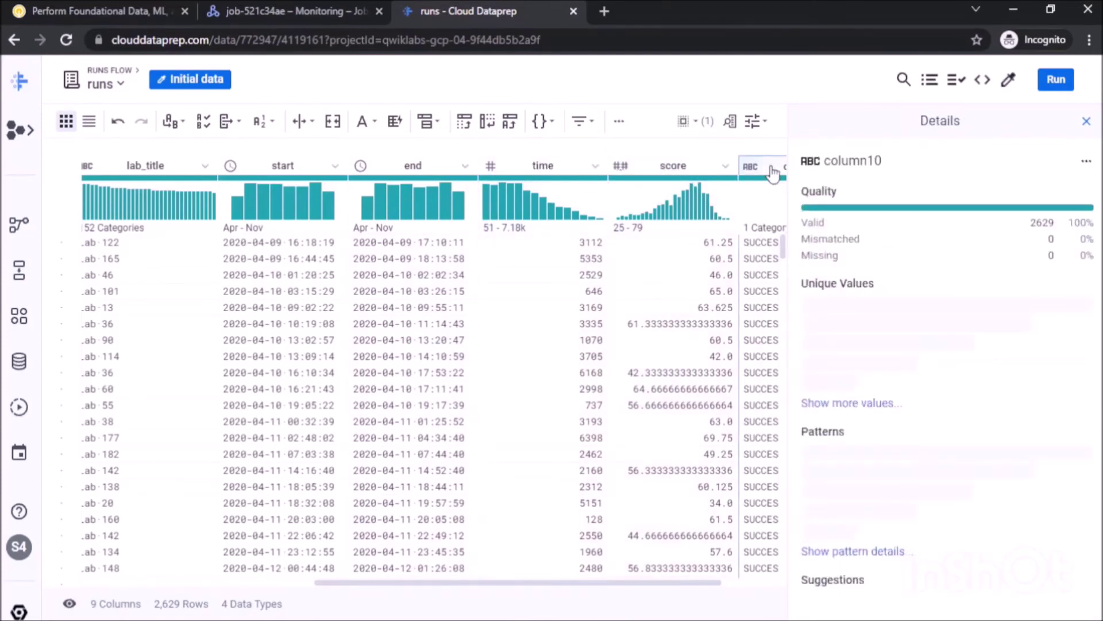
Rename column10 to State and add the change to the recipe.
{"action": "left_click", "coordinate": [1086, 161]}
{"action": "left_click", "coordinate": [948, 189]}
{"action": "type", "text": "State"}
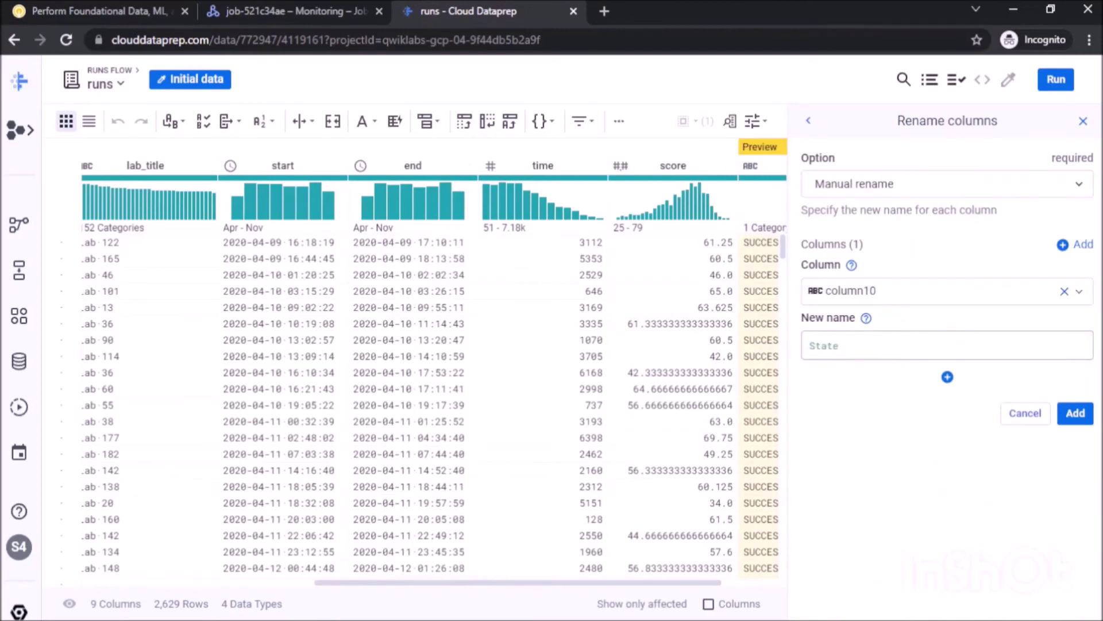
{"action": "left_click", "coordinate": [1075, 412]}
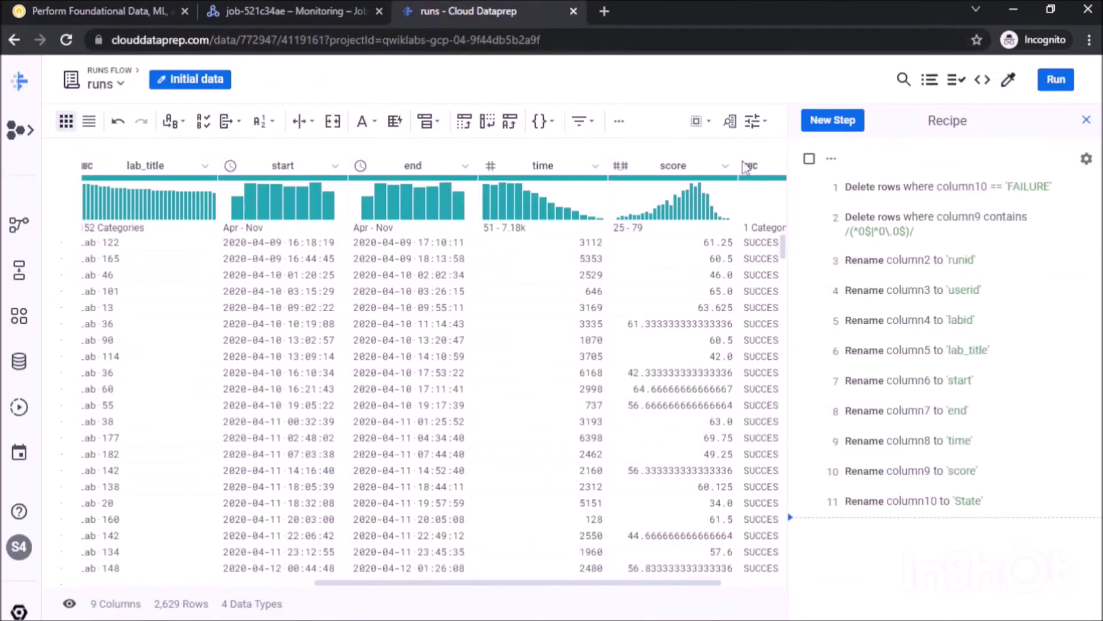
Rename the State column to lowercase state and add the change to the recipe.
{"action": "left_click", "coordinate": [758, 165]}
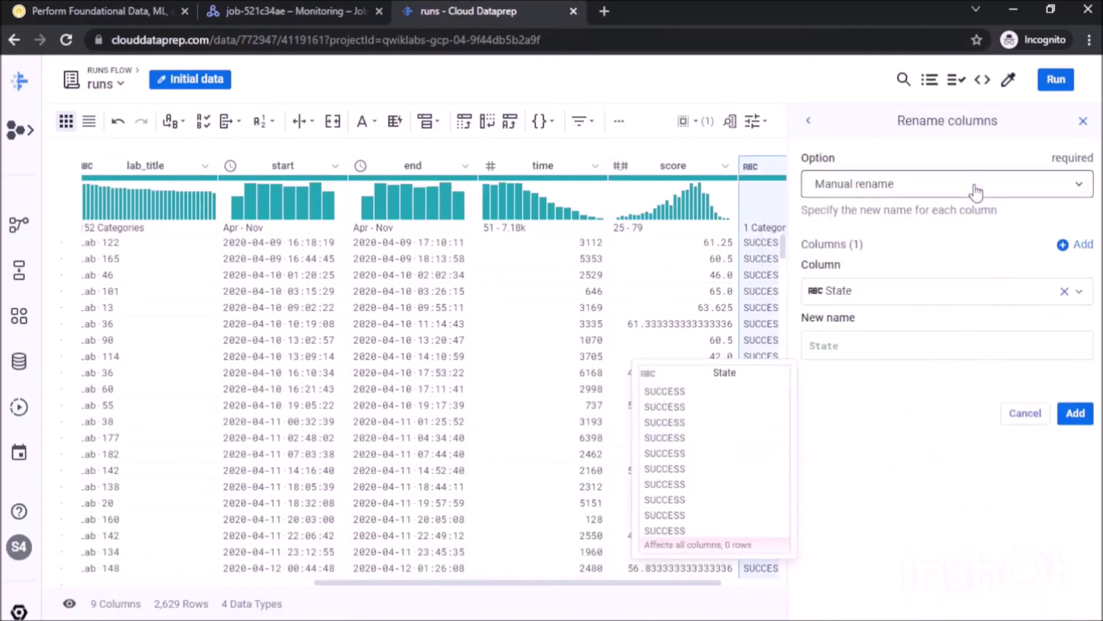
{"action": "left_click", "coordinate": [812, 345]}
{"action": "type", "text": "state"}
{"action": "left_click", "coordinate": [1075, 413]}
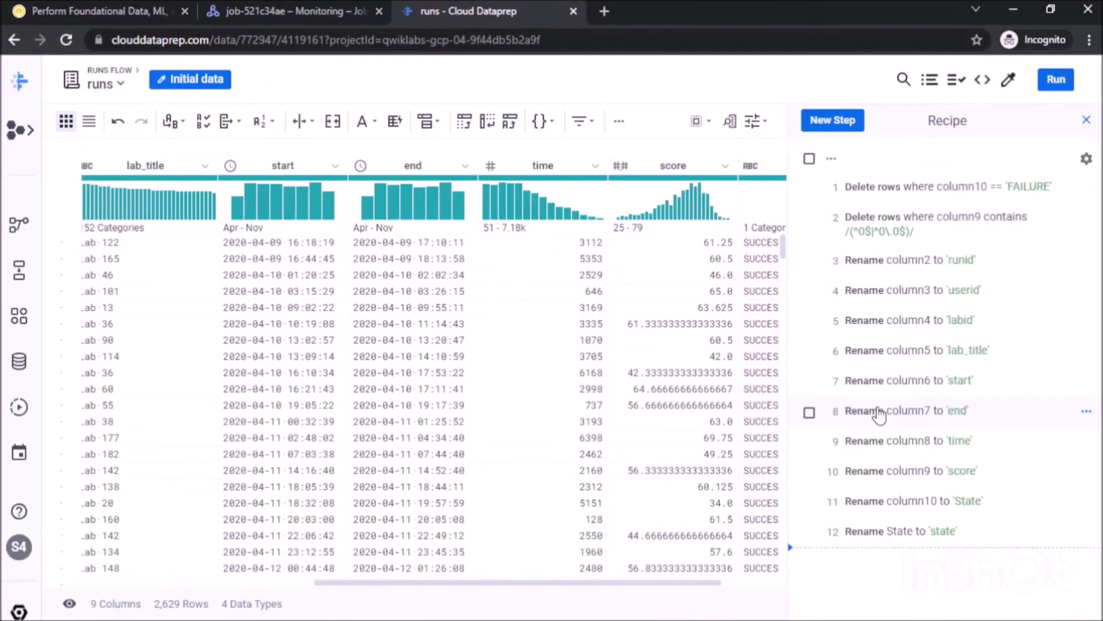
Run the recipe's job on Dataflow and check the progress of the Dataprep objective on the lab page.
{"action": "left_click", "coordinate": [1056, 80]}
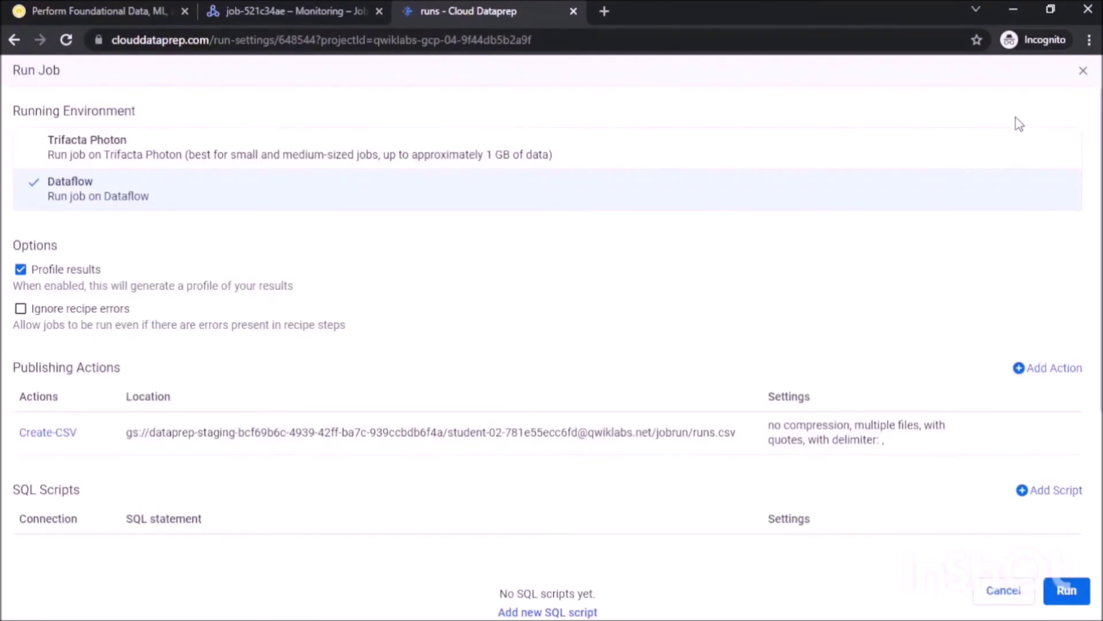
{"action": "left_click", "coordinate": [1084, 590]}
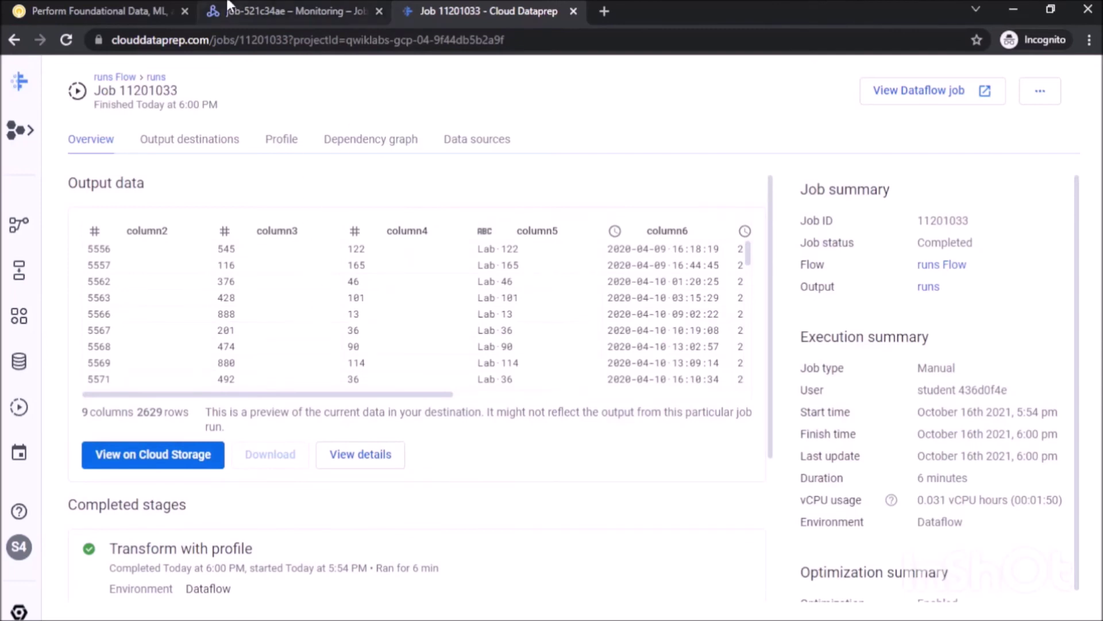
{"action": "left_click", "coordinate": [81, 7]}
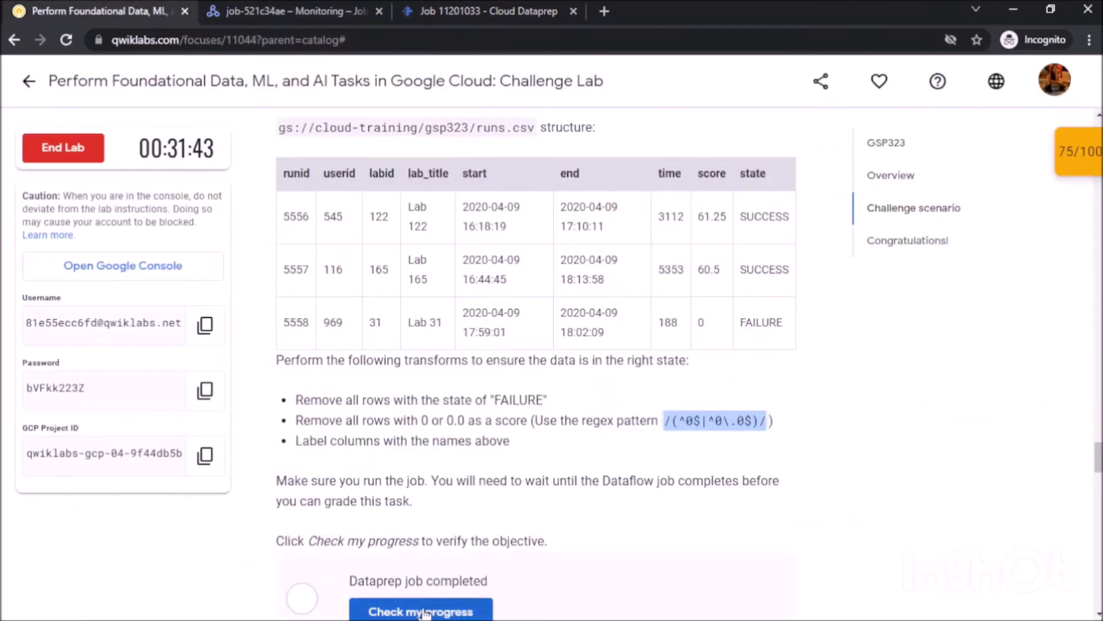
{"action": "scroll", "coordinate": [499, 391], "scroll_direction": "down", "scroll_amount": 7}
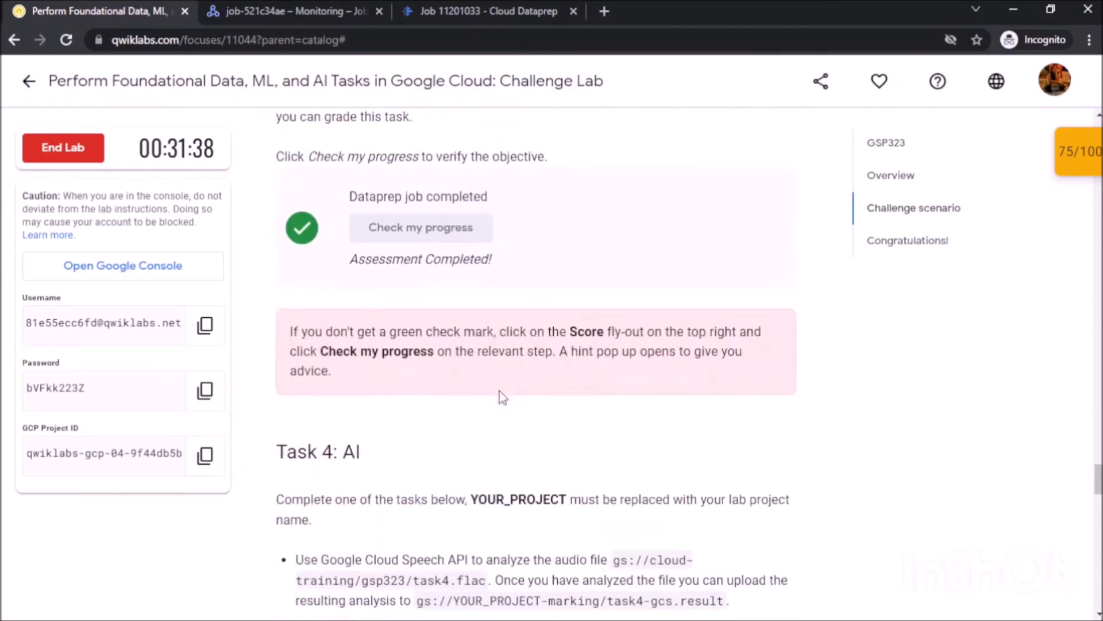
Read the Task 4: AI instructions, including the Speech, Natural Language and Video Intelligence options and their result upload paths.
{"action": "scroll", "coordinate": [482, 421], "scroll_direction": "down", "scroll_amount": 4}
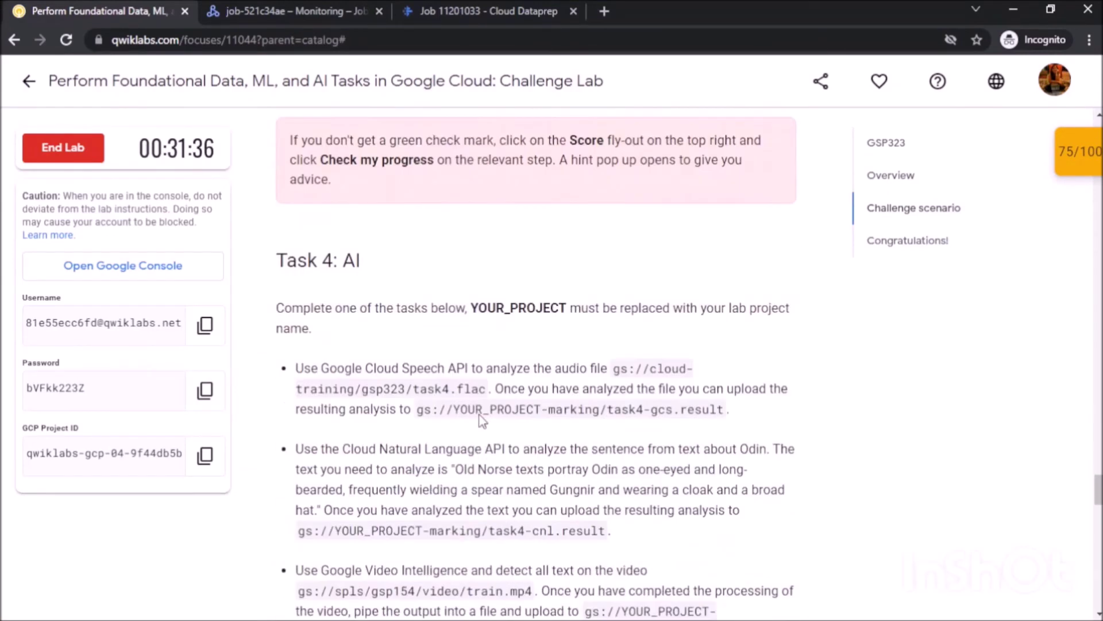
{"action": "scroll", "coordinate": [480, 413], "scroll_direction": "down", "scroll_amount": 1}
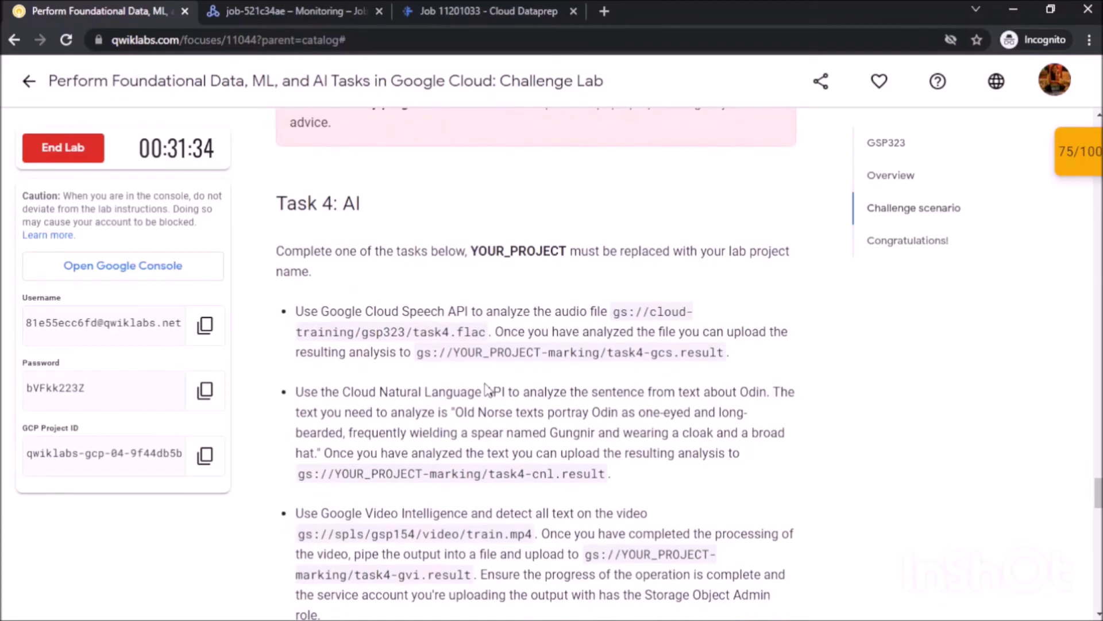
{"action": "scroll", "coordinate": [497, 372], "scroll_direction": "down", "scroll_amount": 2}
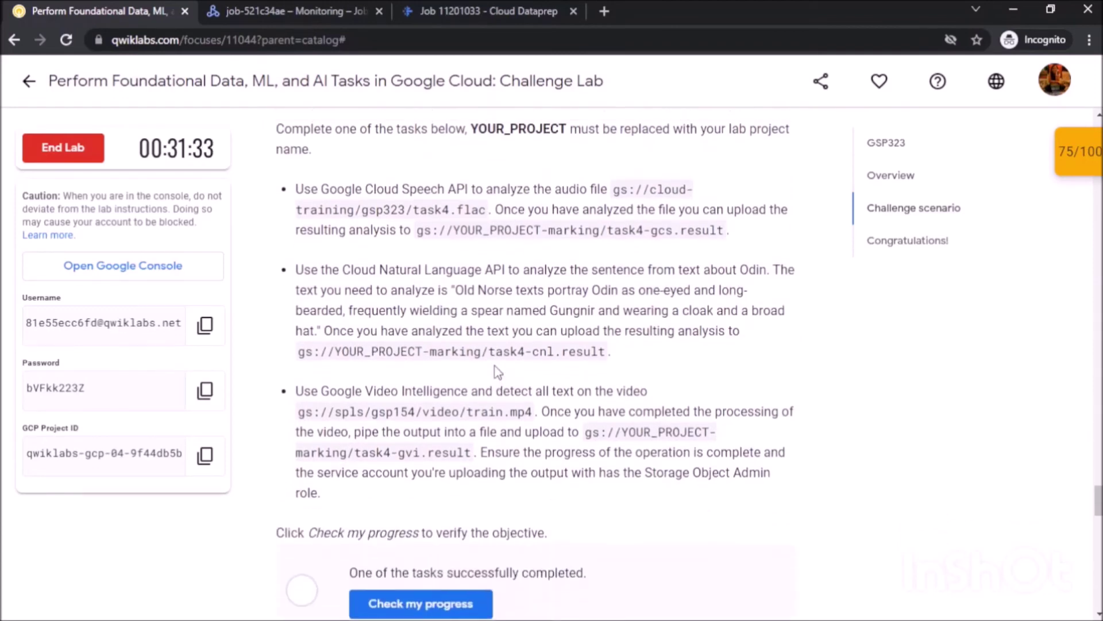
{"action": "scroll", "coordinate": [495, 368], "scroll_direction": "up", "scroll_amount": 1}
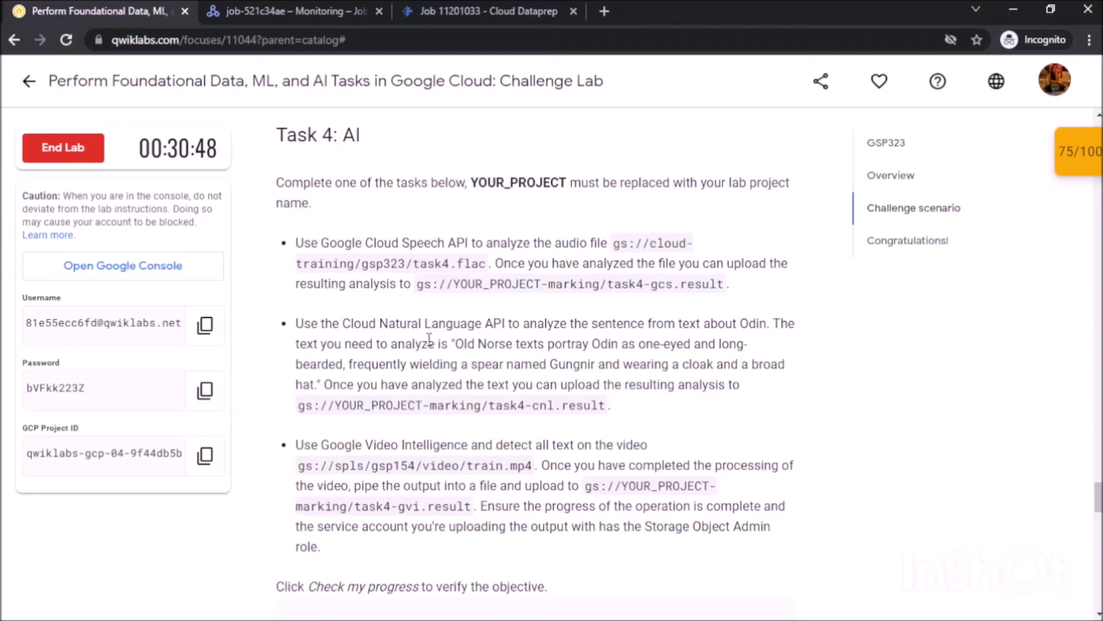
{"action": "scroll", "coordinate": [430, 339], "scroll_direction": "down", "scroll_amount": 1}
{"action": "scroll", "coordinate": [429, 339], "scroll_direction": "down", "scroll_amount": 2}
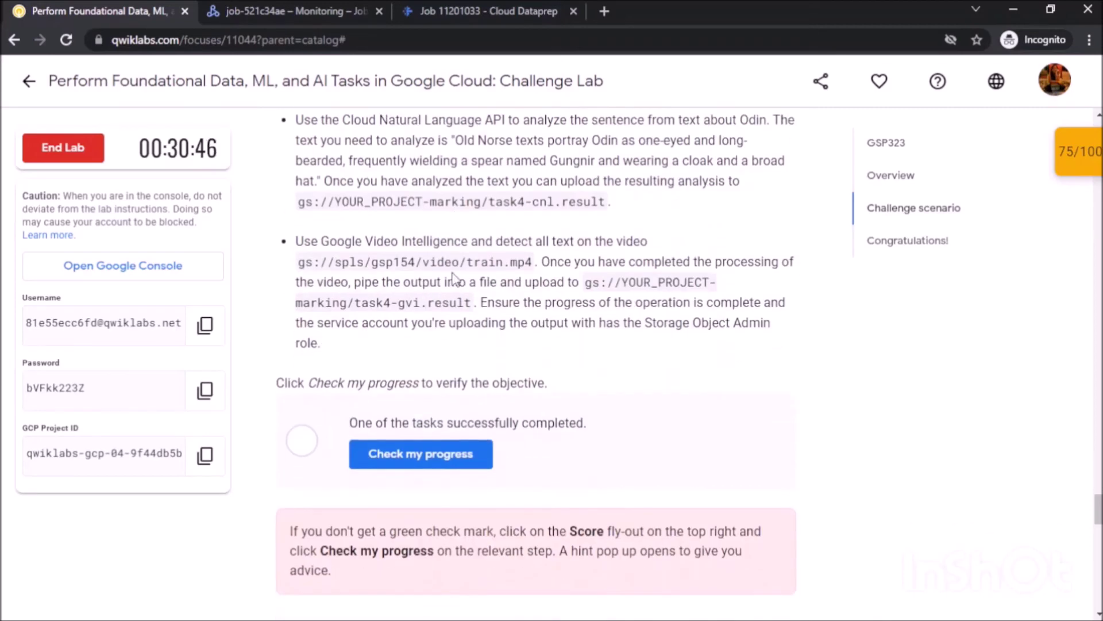
Switch to the Google Cloud console and open Cloud Shell.
{"action": "left_click", "coordinate": [347, 7]}
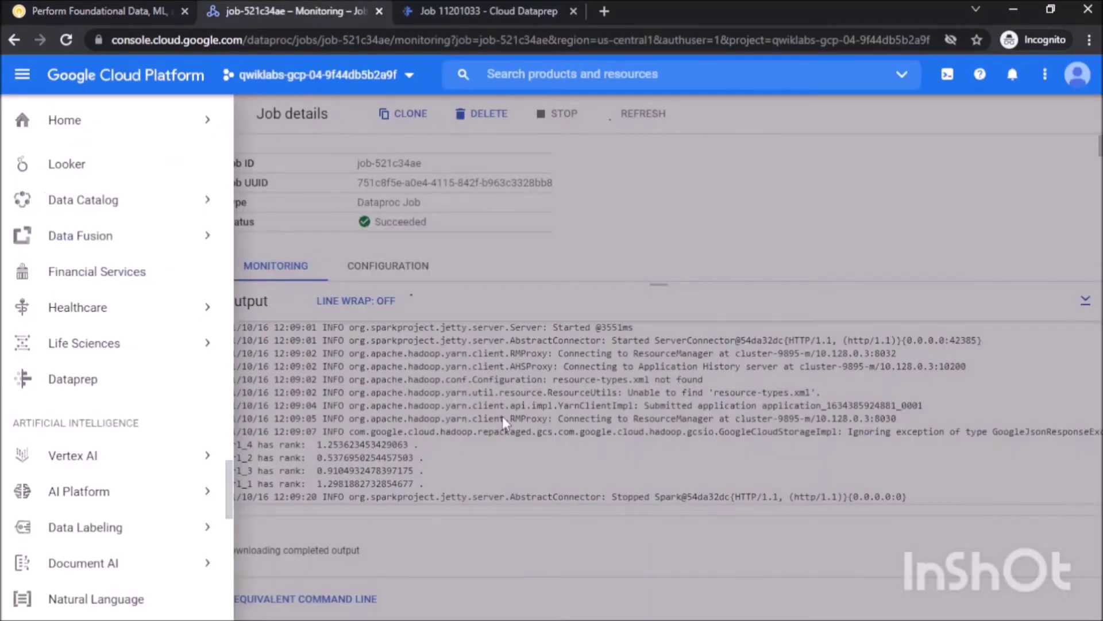
{"action": "left_click", "coordinate": [661, 195]}
{"action": "left_click", "coordinate": [943, 81]}
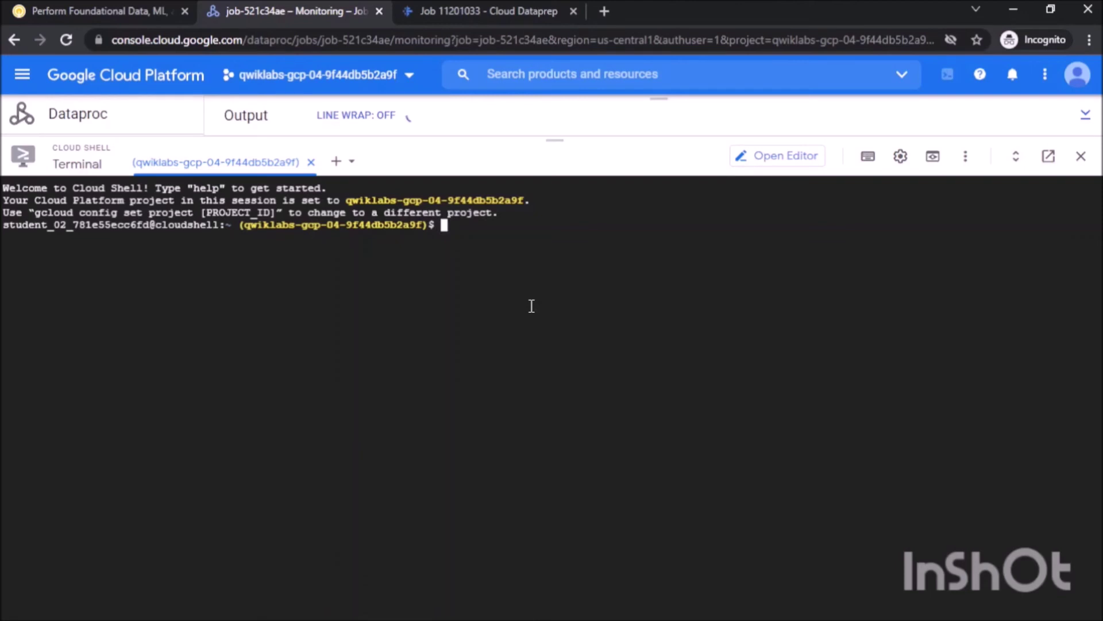
Create the service account my-natlang-sa with gcloud, using the display name "my natural language service account".
{"action": "type", "text": "gcloud iam service-accounts create my-natlang-sa\\"}
{"action": "key", "text": "Return"}
{"action": "type", "text": "--display-name \"my natural language service account\""}
{"action": "key", "text": "Return"}
Create the key file ~/key.json for the my-natlang-sa service account of the ${GOOGLE_CLOUD_PROJECT} project with gcloud iam.
{"action": "left_click", "coordinate": [434, 443]}
{"action": "type", "text": "gcloud iam service-accounts keys create ~/key.jason\\"}
{"action": "key", "text": "BackSpace"}
{"action": "key", "text": "BackSpace"}
{"action": "key", "text": "BackSpace"}
{"action": "key", "text": "BackSpace"}
{"action": "key", "text": "BackSpace"}
{"action": "key", "text": "BackSpace"}
{"action": "type", "text": "json\\"}
{"action": "key", "text": "Return"}
{"action": "type", "text": "--iam-account my-natlang-sa@${GOOGLE_CLOUD_PROJECT}.iam.gserviceaccount.com"}
{"action": "key", "text": "Return"}
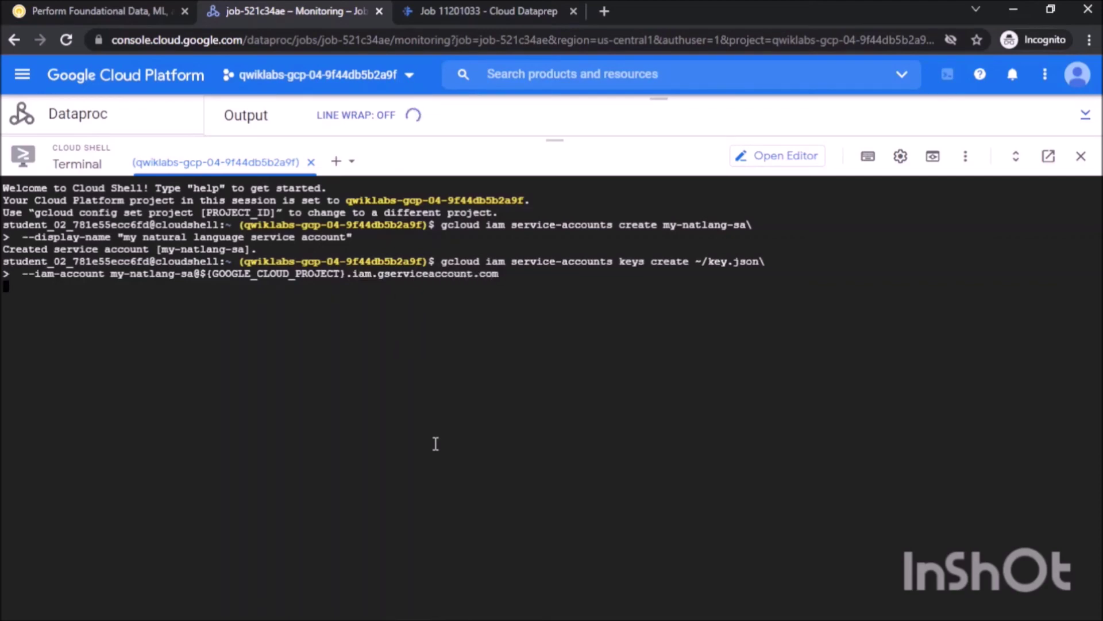
Export GOOGLE_APPLICATION_CREDENTIALS as "/home/$USER/key.json".
{"action": "type", "text": "export GOOGLE_APPLICATION_CREDENTIALS=\"/h\""}
{"action": "key", "text": "Left"}
{"action": "type", "text": "/home/$USER/key.js"}
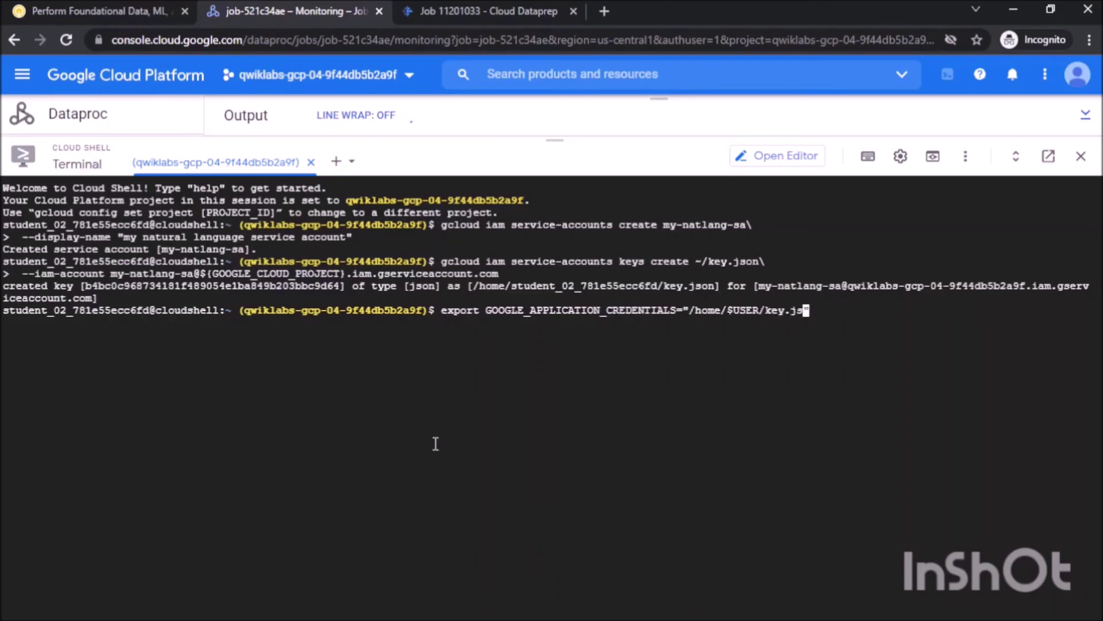
{"action": "type", "text": "on"}
{"action": "key", "text": "Return"}
Activate the my-natlang-sa service account with gcloud auth, using $GOOGLE_APPLICATION_CREDENTIALS as the key file.
{"action": "type", "text": "gcloud"}
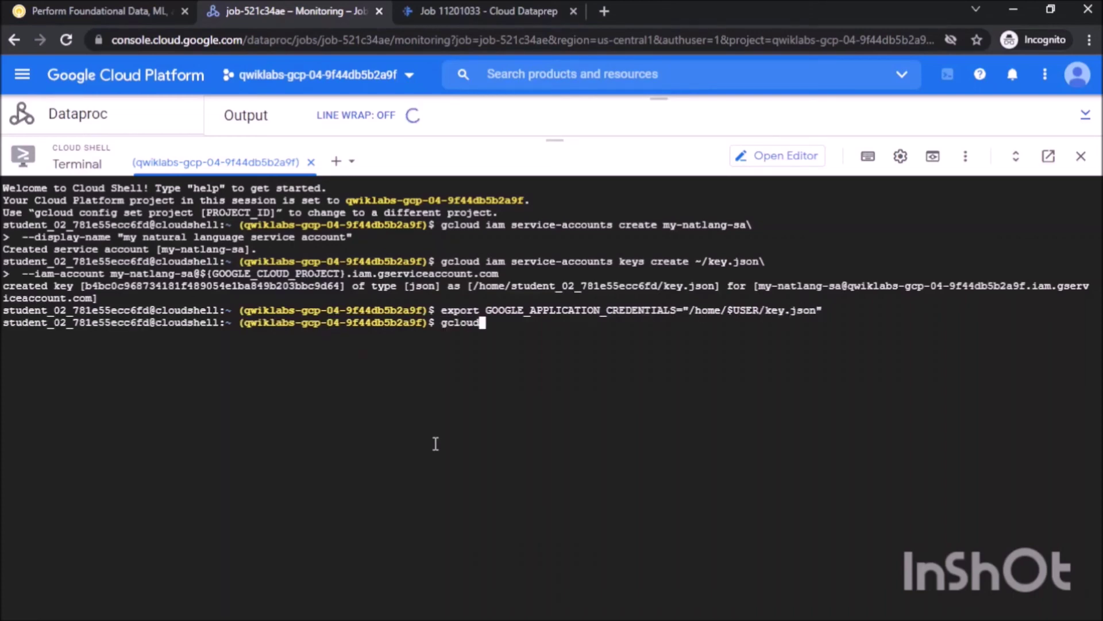
{"action": "type", "text": " auth activate-service-ac"}
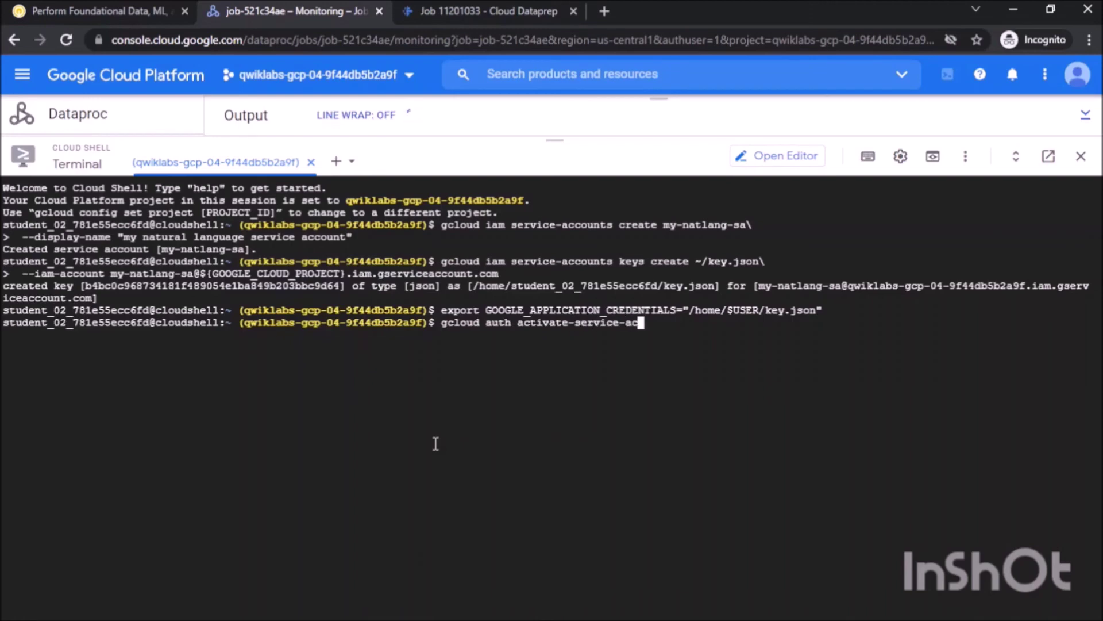
{"action": "type", "text": "count my-na"}
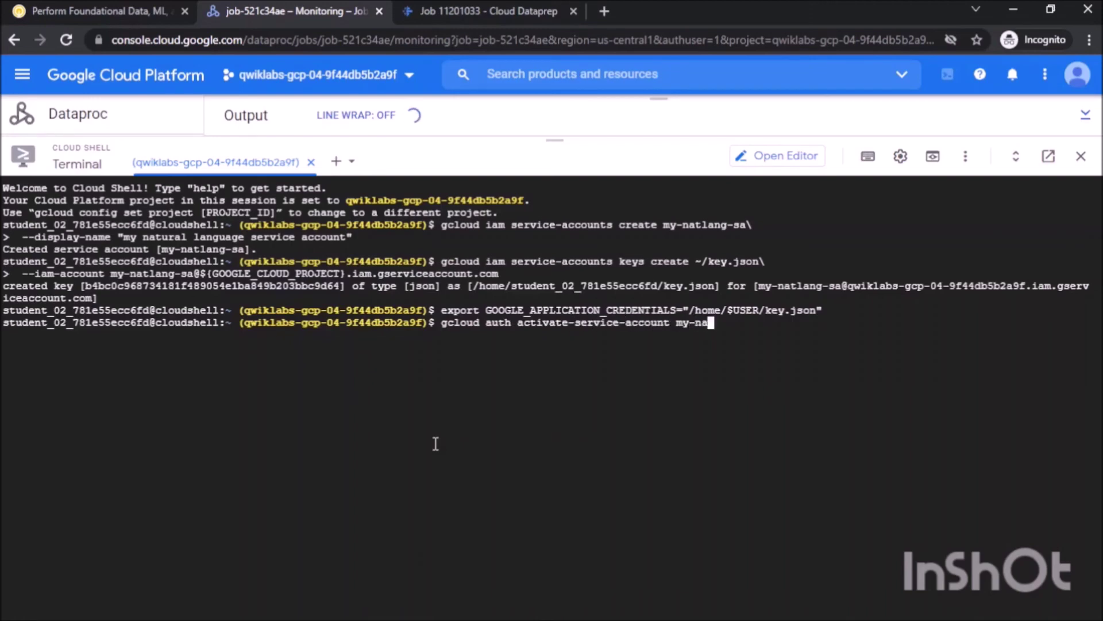
{"action": "type", "text": "tlang-sa@${"}
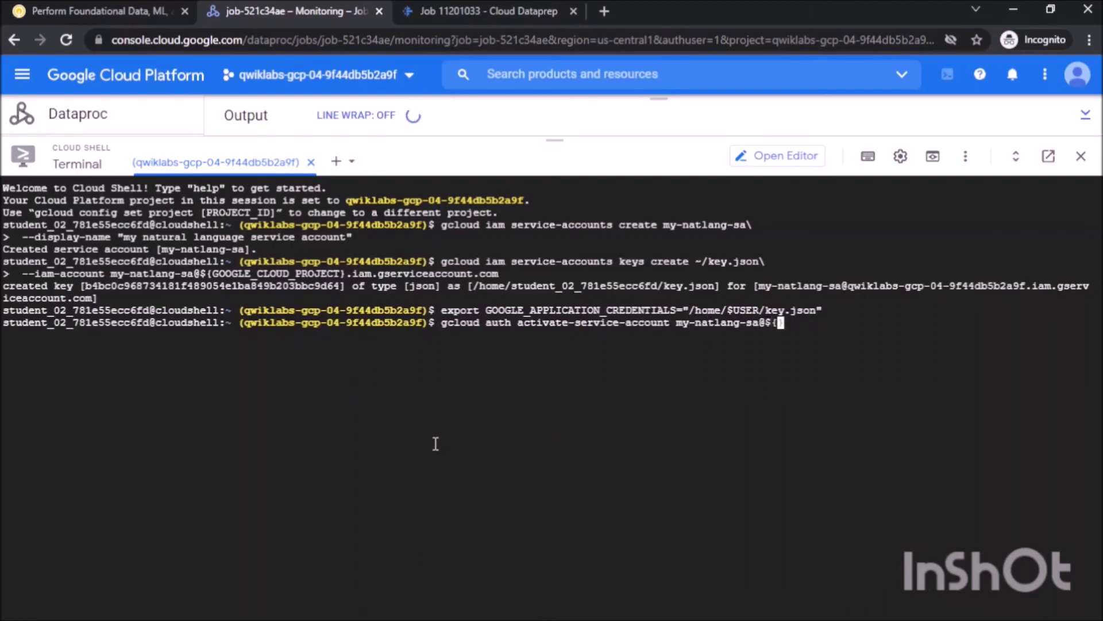
{"action": "type", "text": "GOOGLE_CLOUD_PROJECT}.iam.gserviceaccount.com\\"}
{"action": "key", "text": "Return"}
{"action": "type", "text": "--key-file"}
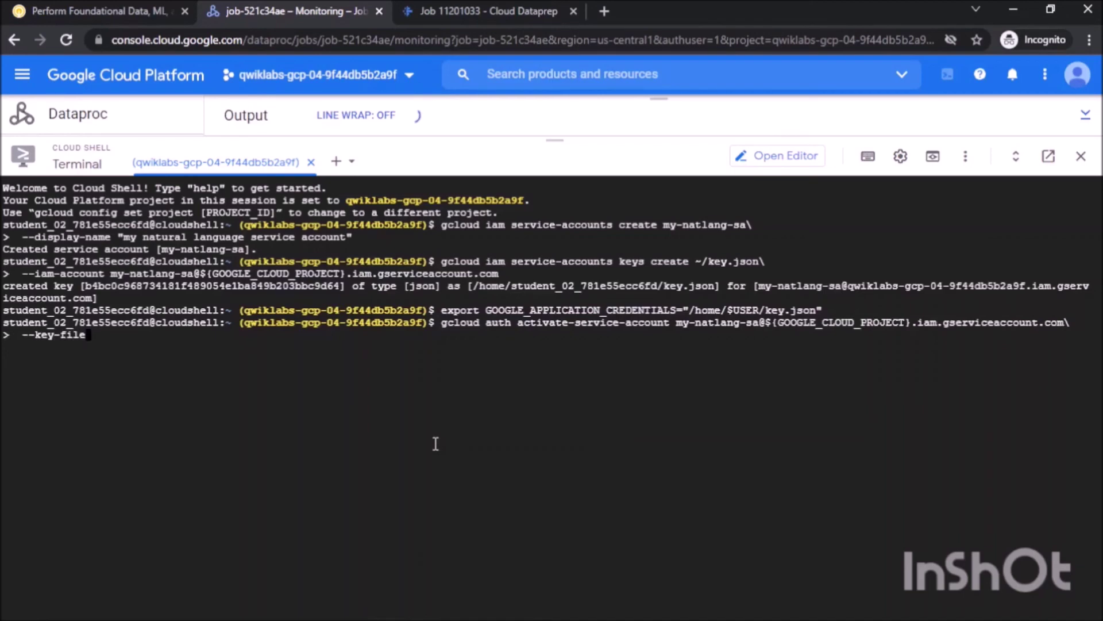
{"action": "type", "text": "=$GOOGLE_APPLICAIO"}
{"action": "key", "text": "BackSpace"}
{"action": "key", "text": "BackSpace"}
{"action": "key", "text": "BackSpace"}
{"action": "key", "text": "BackSpace"}
{"action": "type", "text": "CATION_CREDENTIALS"}
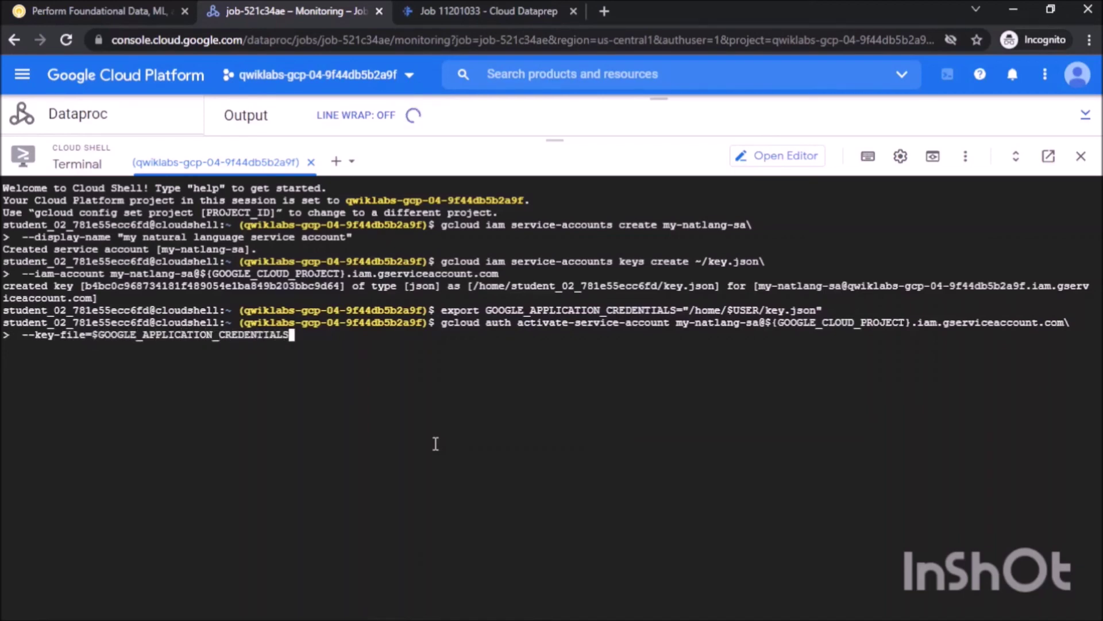
{"action": "key", "text": "Return"}
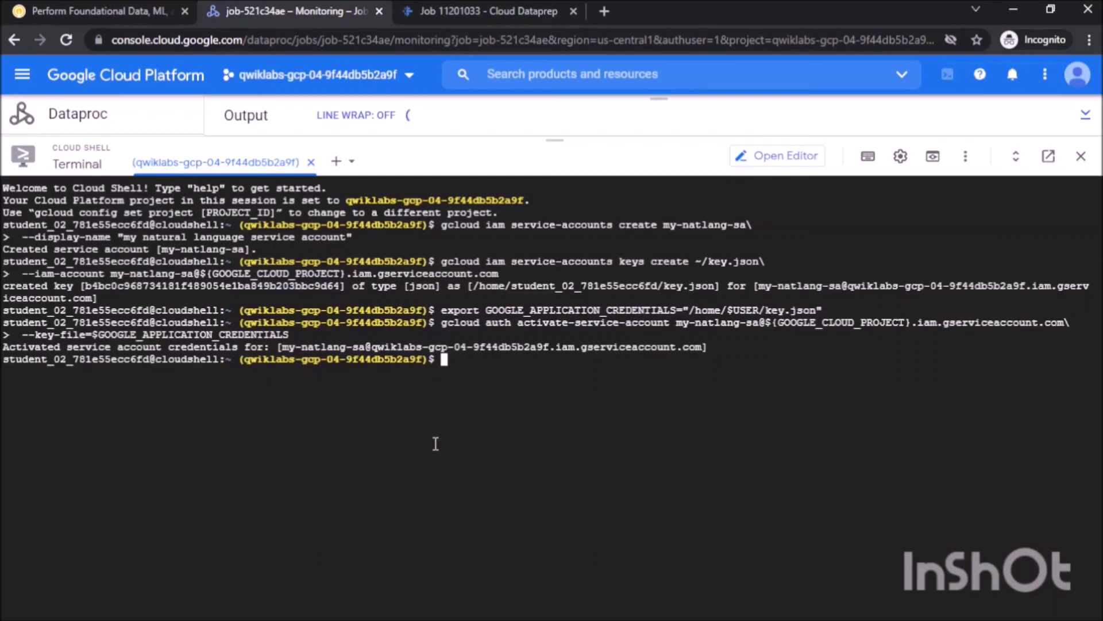
Run gcloud ml language analyze-entities on the Odin sentence copied from the lab page, writing the output to result.json.
{"action": "type", "text": "gcloud ml language analyze-entities --content=\"\""}
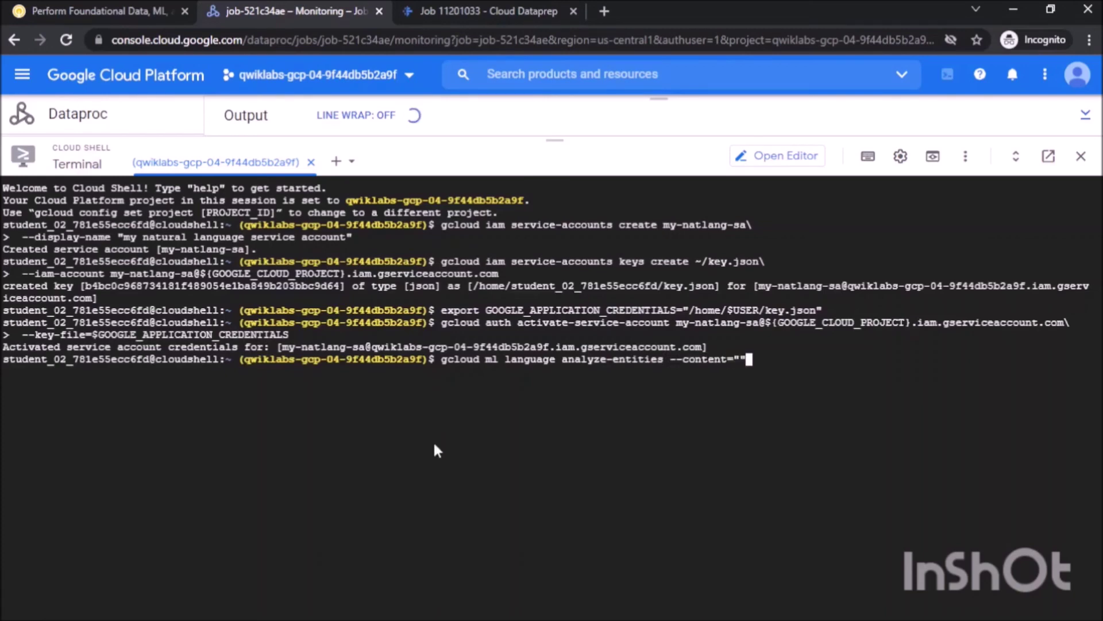
{"action": "key", "text": "ctrl+1"}
{"action": "left_click_drag", "start_coordinate": [374, 160], "coordinate": [317, 180]}
{"action": "key", "text": "ctrl+2"}
{"action": "key", "text": "Left"}
{"action": "type", "text": "Old Norse texts portray Odin as one-eyed and long-bearded, frequently wielding a spear named Gungnir and wearing a cloak and a broad hat."}
{"action": "type", "text": "> result.json"}
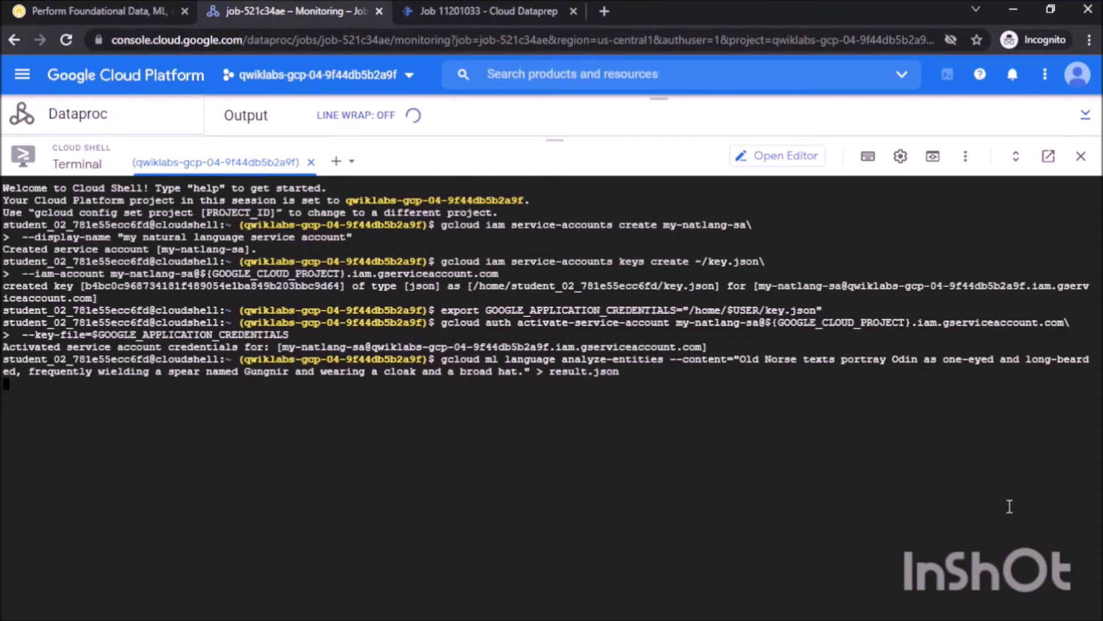
Run gcloud auth login and open its sign-in link in a new browser tab, choosing the lab student account.
{"action": "type", "text": "gcloud auth login"}
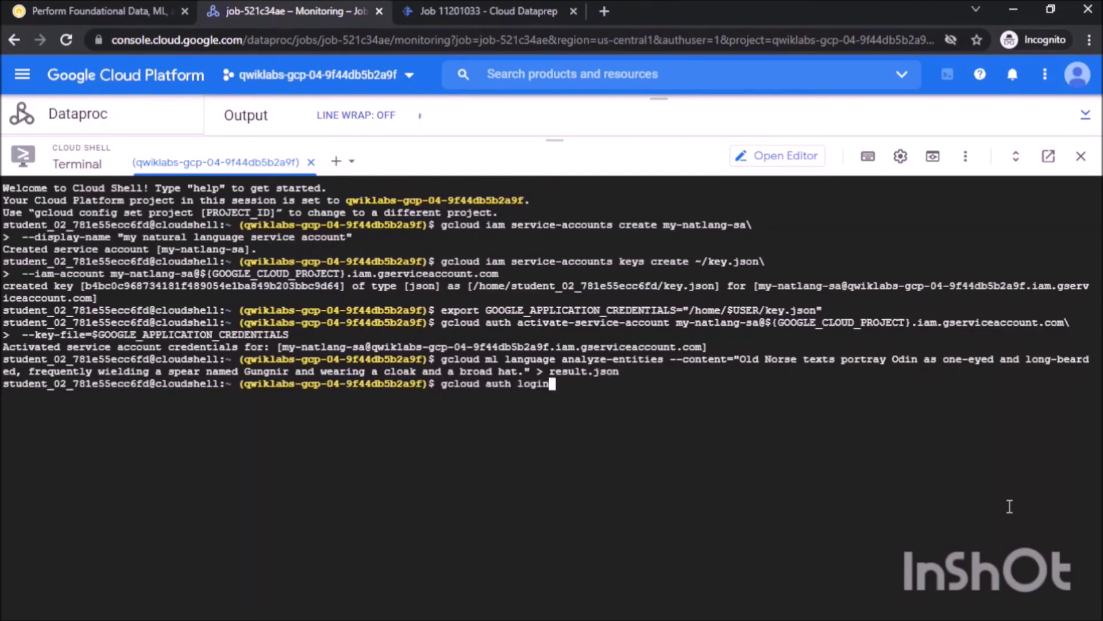
{"action": "key", "text": "Return"}
{"action": "left_click_drag", "start_coordinate": [28, 420], "coordinate": [646, 458]}
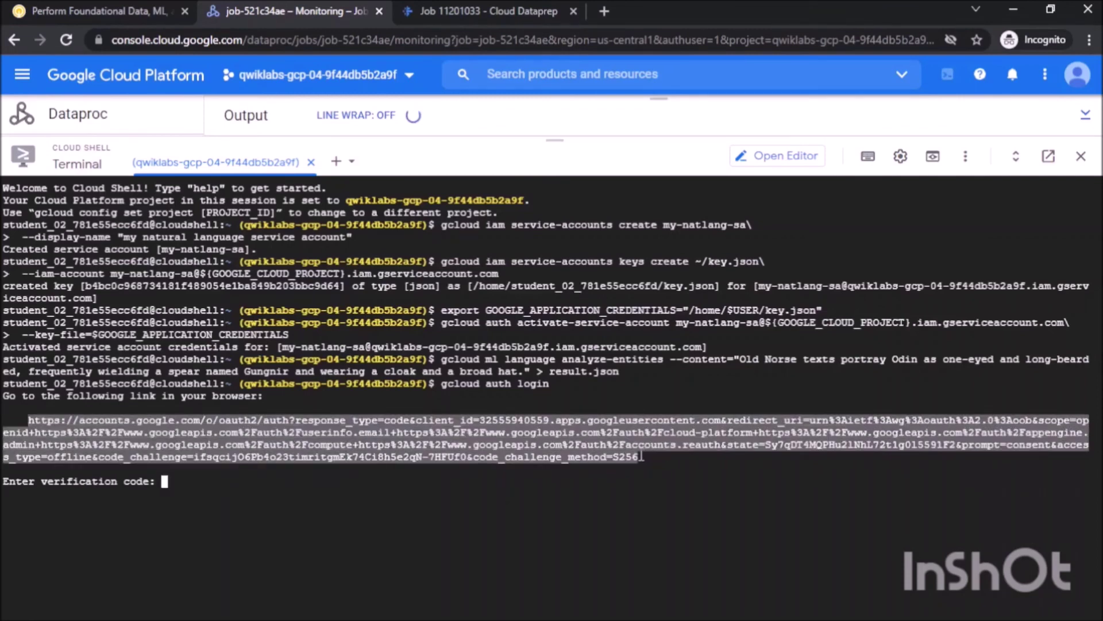
{"action": "left_click", "coordinate": [604, 11]}
{"action": "type", "text": "https://accounts.google.com/o/oauth2/auth?response_type=code&client_id=32555940559.apps.googleusercontent.com&redirect_uri=urn%3Aietf%3Awg%3Aoauth%3A2.0%3Aoob&scope=openid+https%3A%2F%2Fwww.googleapis.com%2Fauth%2Fuserinfo.email+https%3A%2F%2Fwww.googleapis.com%2Fauth%2Fcloud-platform+https%3A%2F%2Fwww.googleapis.com%2Fauth%2Fappengine.admin+https%3A%2F%2Fwww.googleapis.com%2Fauth%2Fcompute+https%3A%2F%2Fwww.googleapis.com%2Fauth%2Faccounts.reauth&state=Sy7qDT4MQPHu21NhL72t1g015591F2&prompt=consent&access_type=offline&code_challenge=ifsqcij06Pb4o23timritgmEk74Ci8h5e2qN-7HFUf0&code_challenge_method=S256"}
{"action": "key", "text": "Return"}
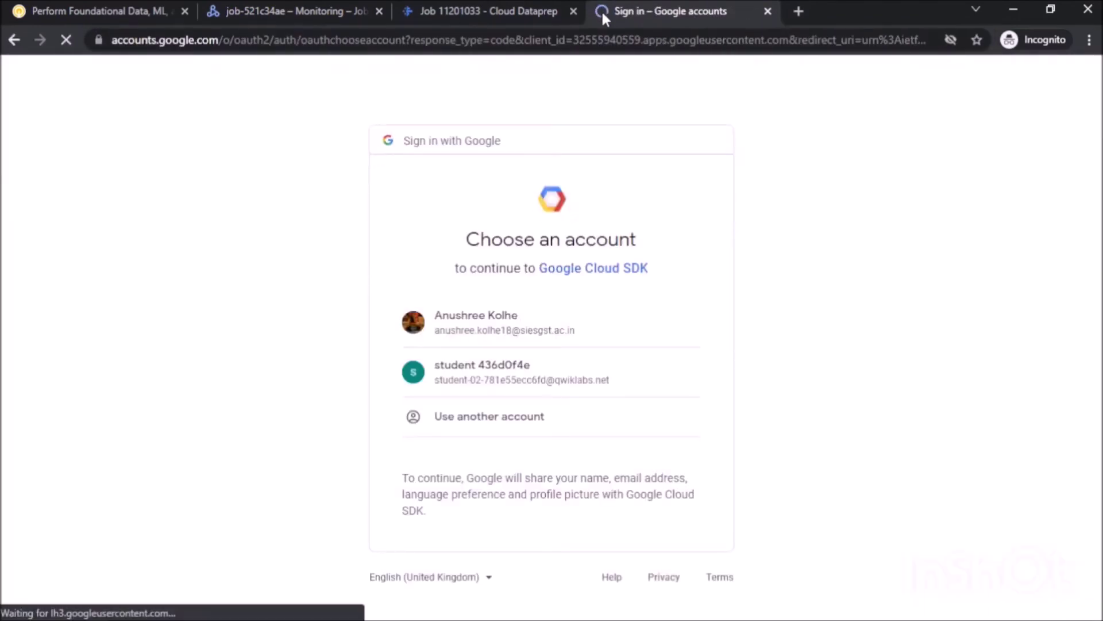
{"action": "left_click", "coordinate": [522, 393]}
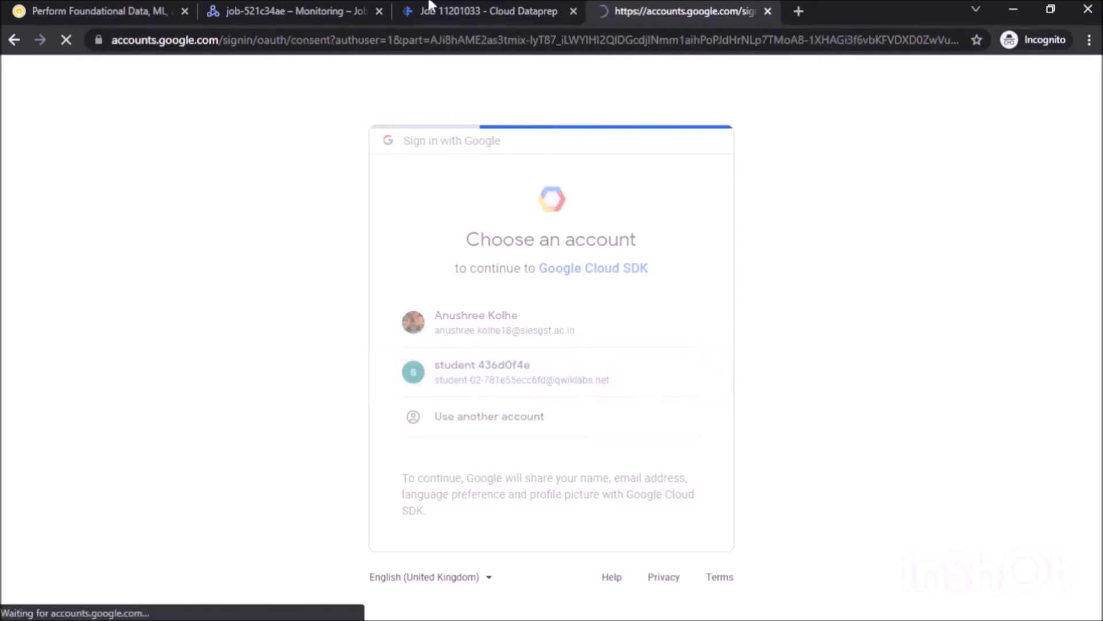
Copy the student account's password from the lab page and return to the Google sign-in page.
{"action": "left_click", "coordinate": [99, 7]}
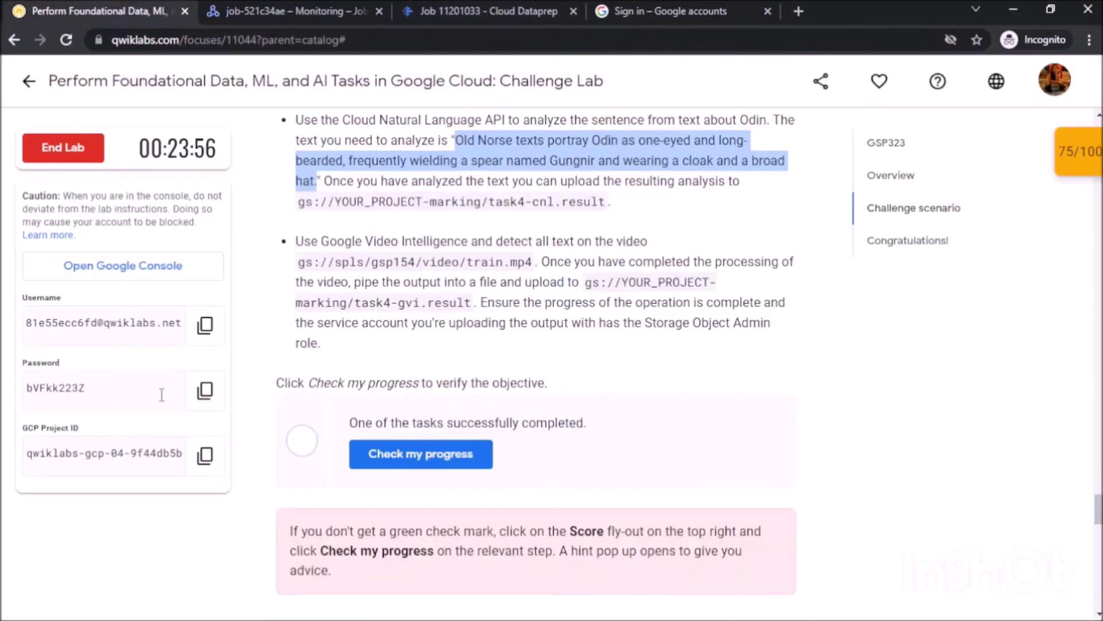
{"action": "left_click", "coordinate": [205, 391]}
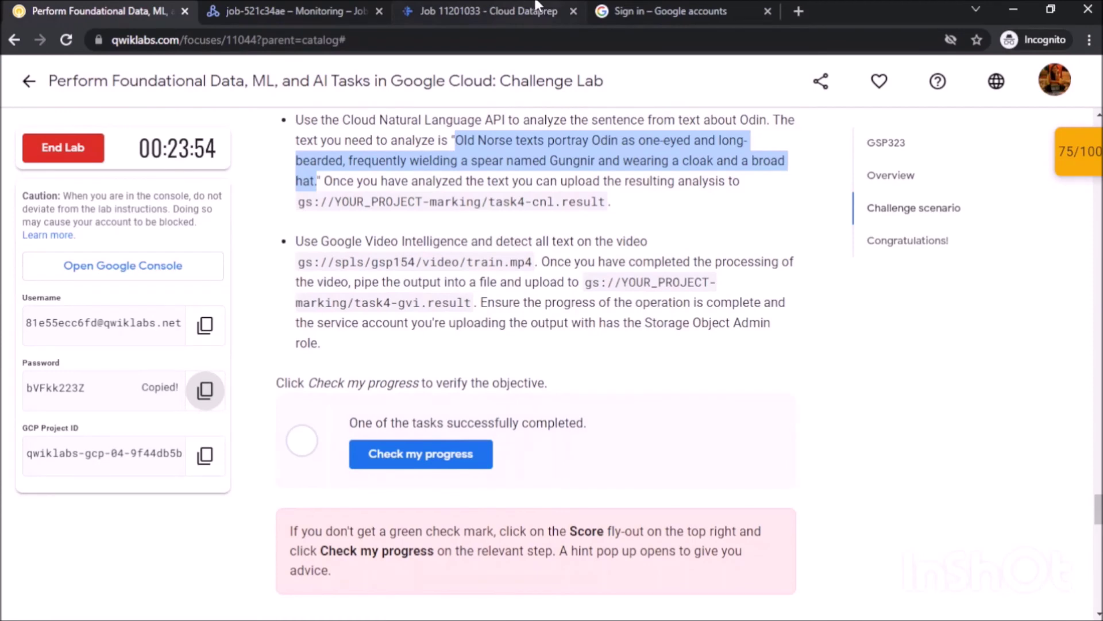
{"action": "left_click", "coordinate": [670, 11]}
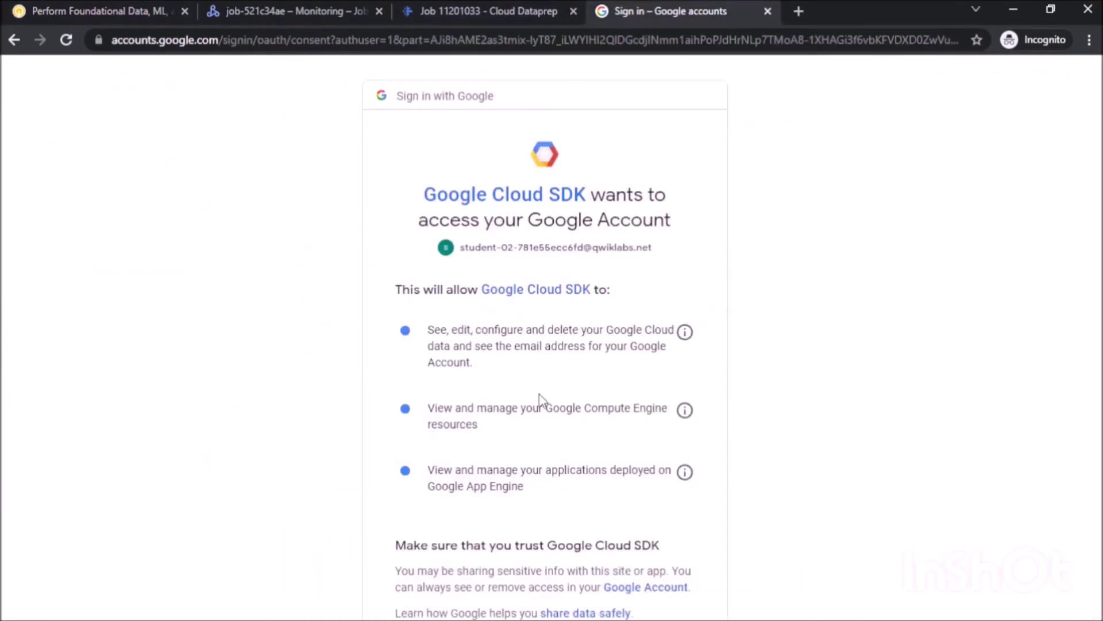
Allow Google Cloud SDK to access the student account and copy the verification code it issues.
{"action": "scroll", "coordinate": [539, 394], "scroll_direction": "down", "scroll_amount": 4}
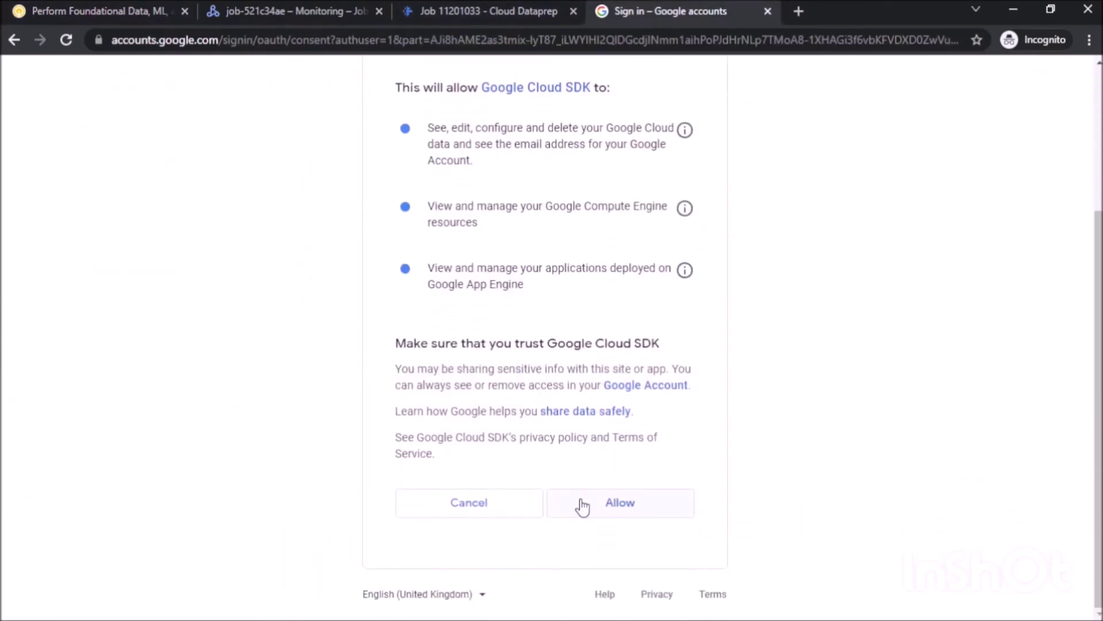
{"action": "left_click", "coordinate": [582, 504]}
{"action": "left_click", "coordinate": [702, 290]}
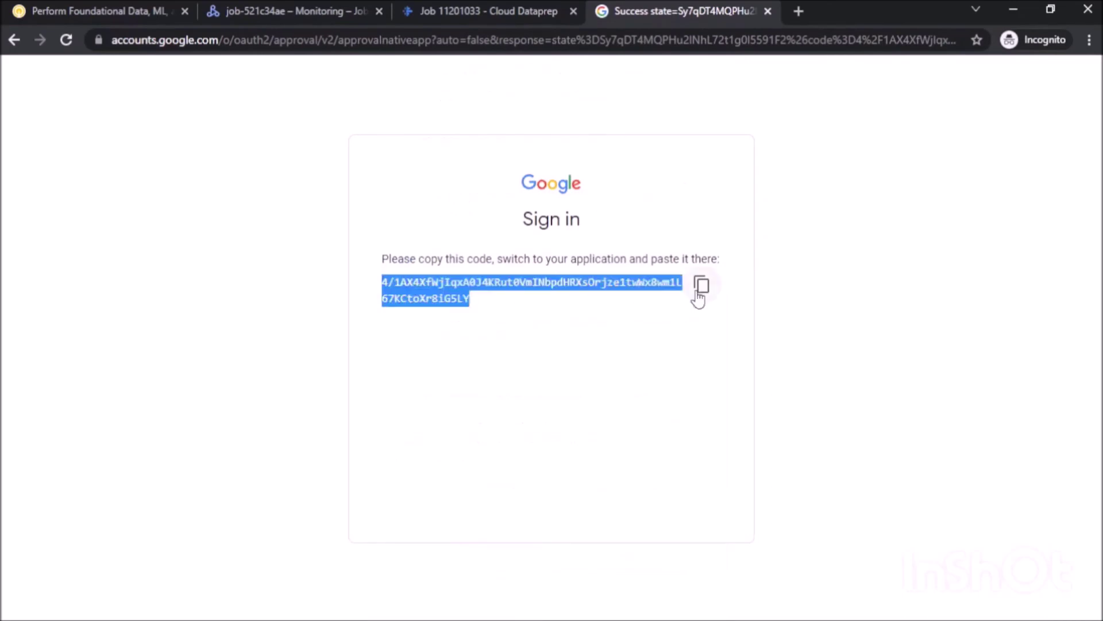
{"action": "left_click", "coordinate": [702, 290]}
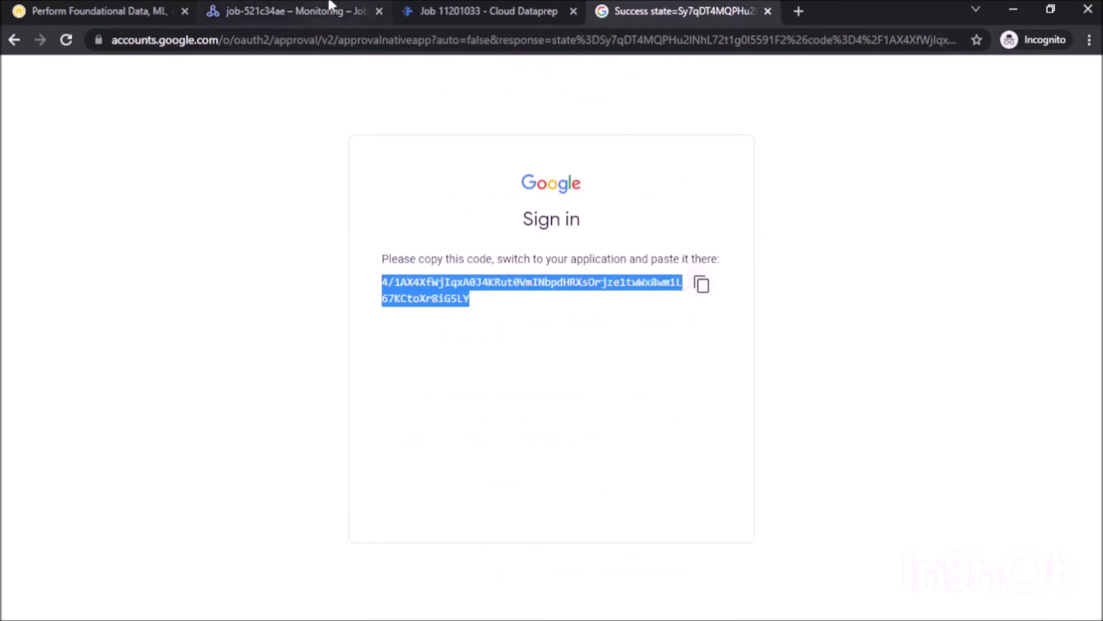
Return to Cloud Shell and submit the copied verification code to finish the gcloud auth login.
{"action": "left_click", "coordinate": [358, 6]}
{"action": "left_click", "coordinate": [487, 493]}
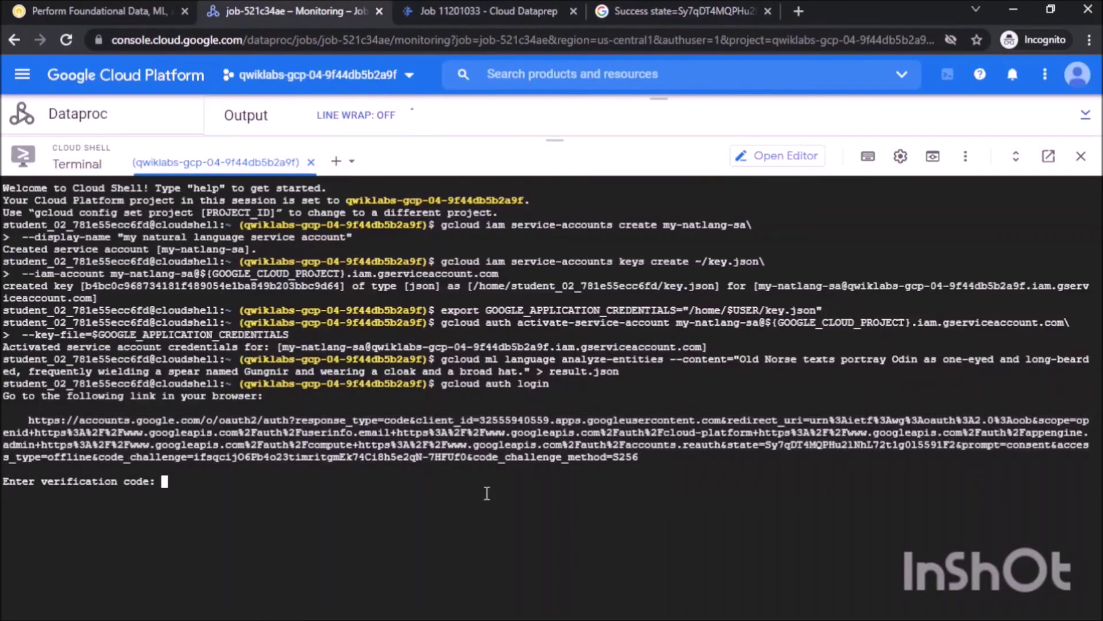
{"action": "key", "text": "ctrl+v"}
{"action": "key", "text": "Return"}
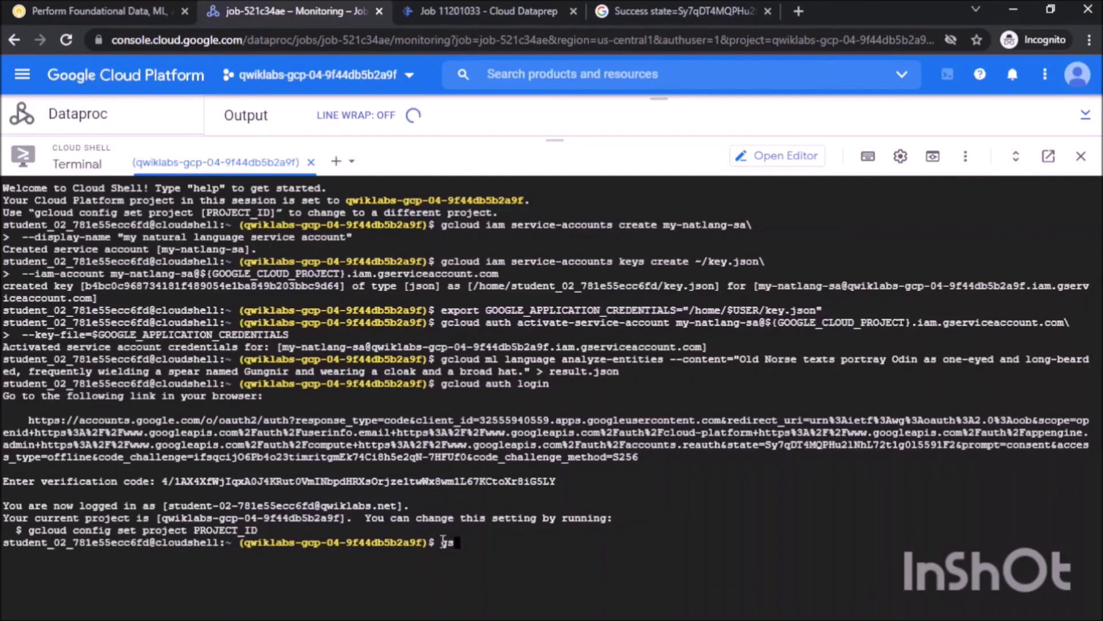
Copy result.json with gsutil cp to gs://qwiklabs-gcp-04-9f44db5b2a9f-marking/task4.cnl.result, taking the project ID from the lab page.
{"action": "type", "text": "gsutil cp result.json gs://"}
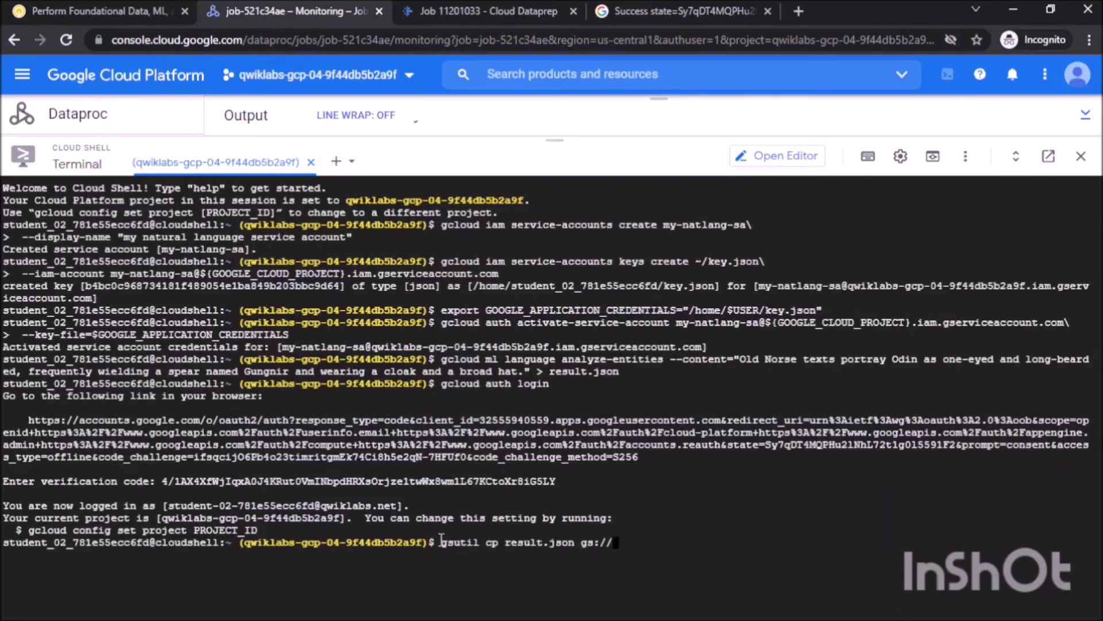
{"action": "left_click", "coordinate": [104, 11]}
{"action": "left_click", "coordinate": [212, 483]}
{"action": "left_click", "coordinate": [296, 10]}
{"action": "key", "text": "ctrl+v"}
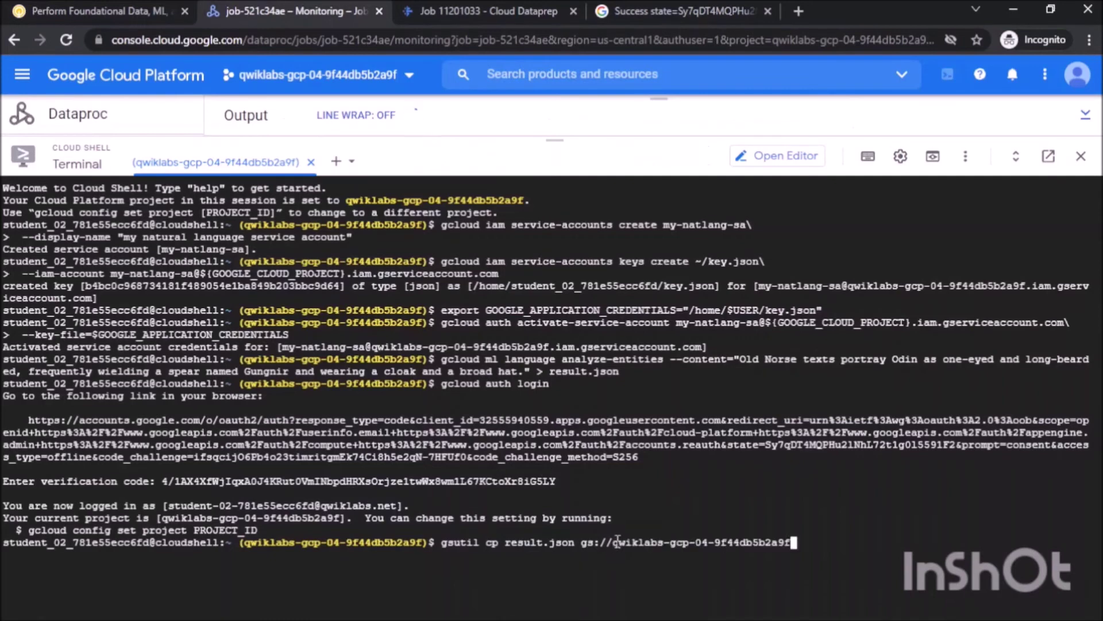
{"action": "type", "text": "-marking/task4.cnl"}
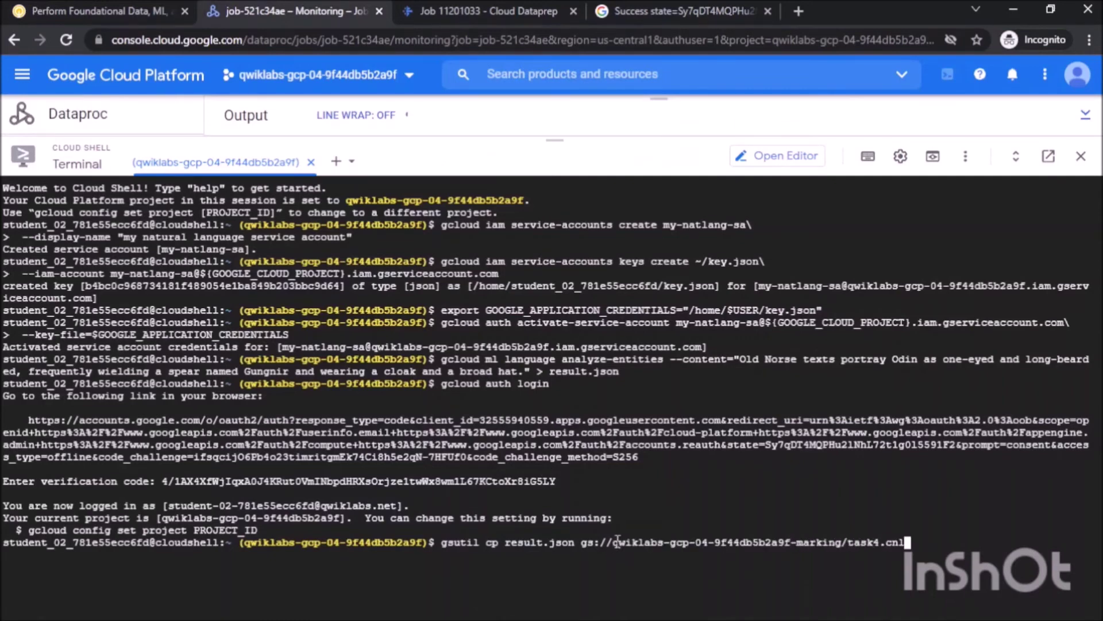
{"action": "type", "text": ".result"}
{"action": "key", "text": "Return"}
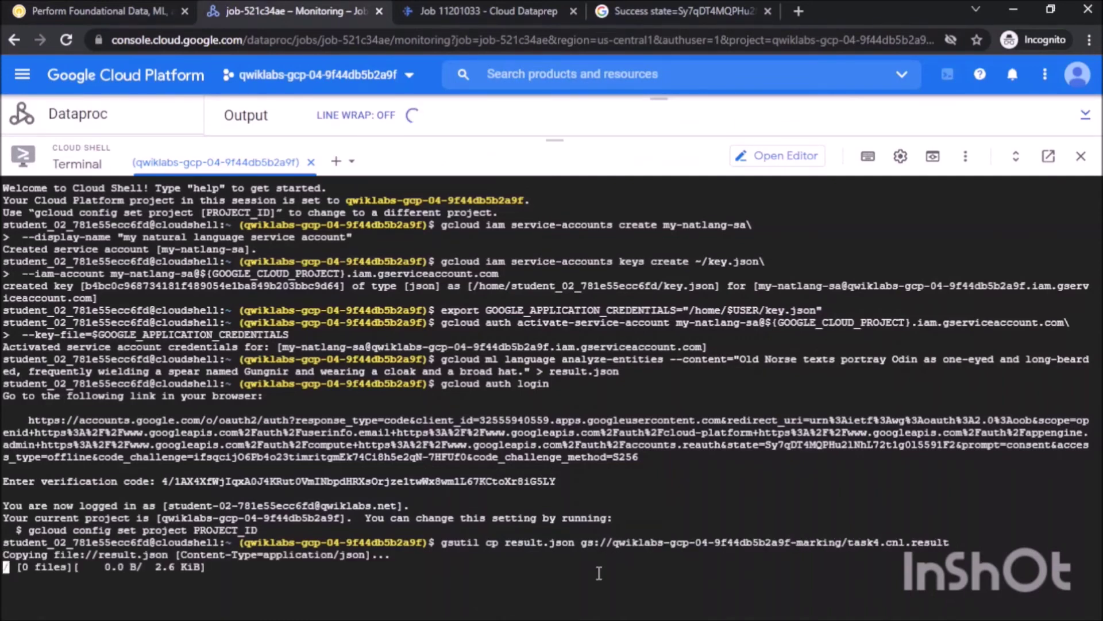
Check the progress of the Task 4 objective on the lab page, repeating the check, and view the closing Congratulations section.
{"action": "key", "text": "ctrl+Tab"}
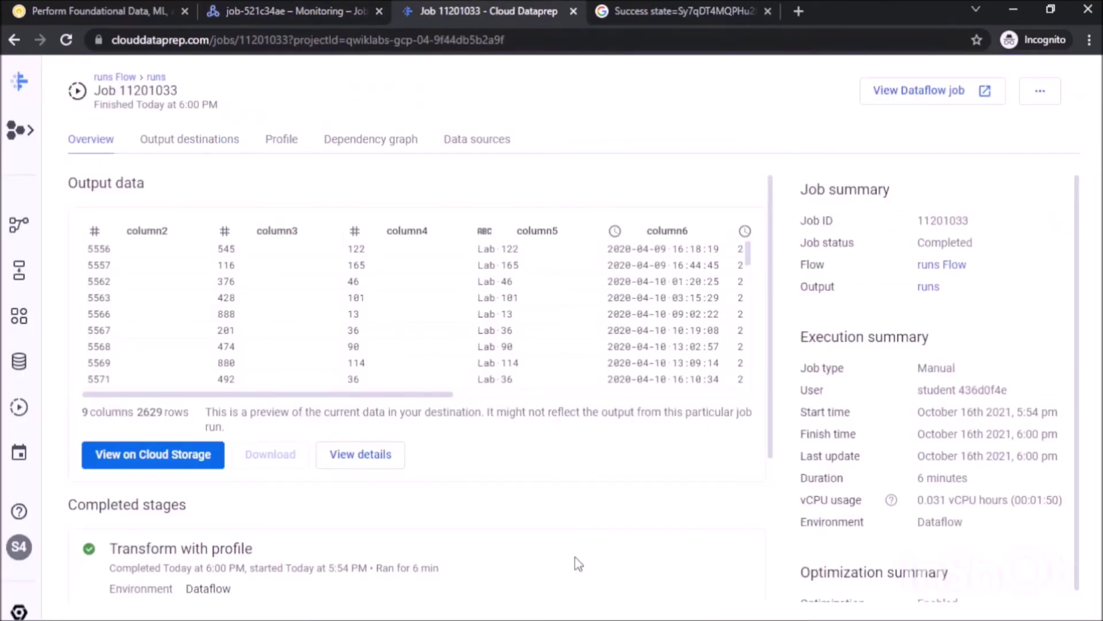
{"action": "key", "text": "ctrl+Tab"}
{"action": "key", "text": "ctrl+Tab"}
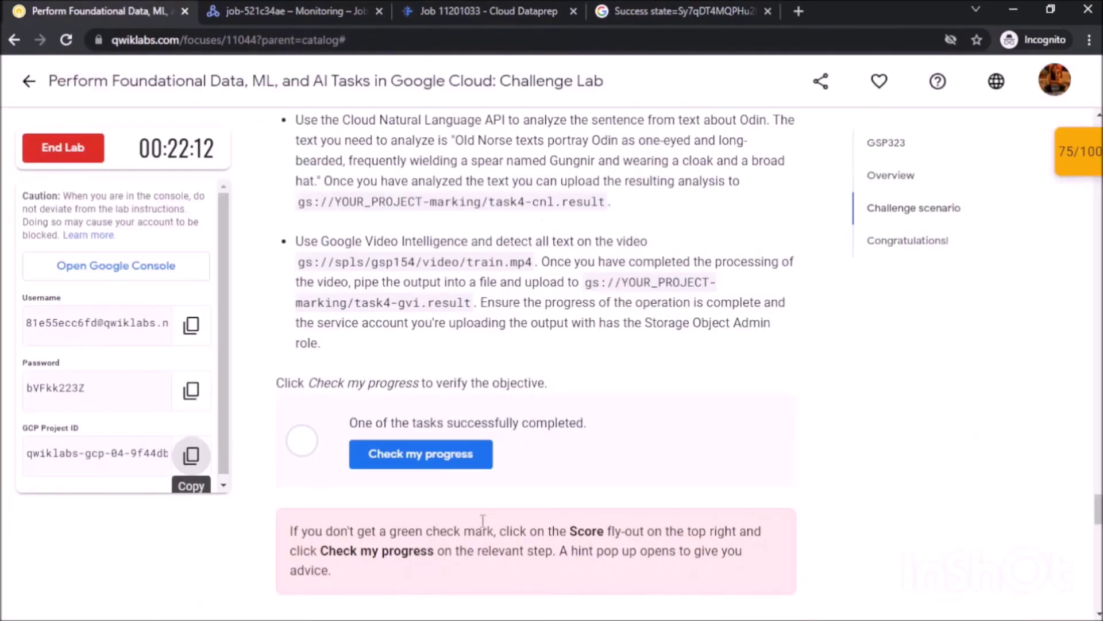
{"action": "left_click", "coordinate": [429, 455]}
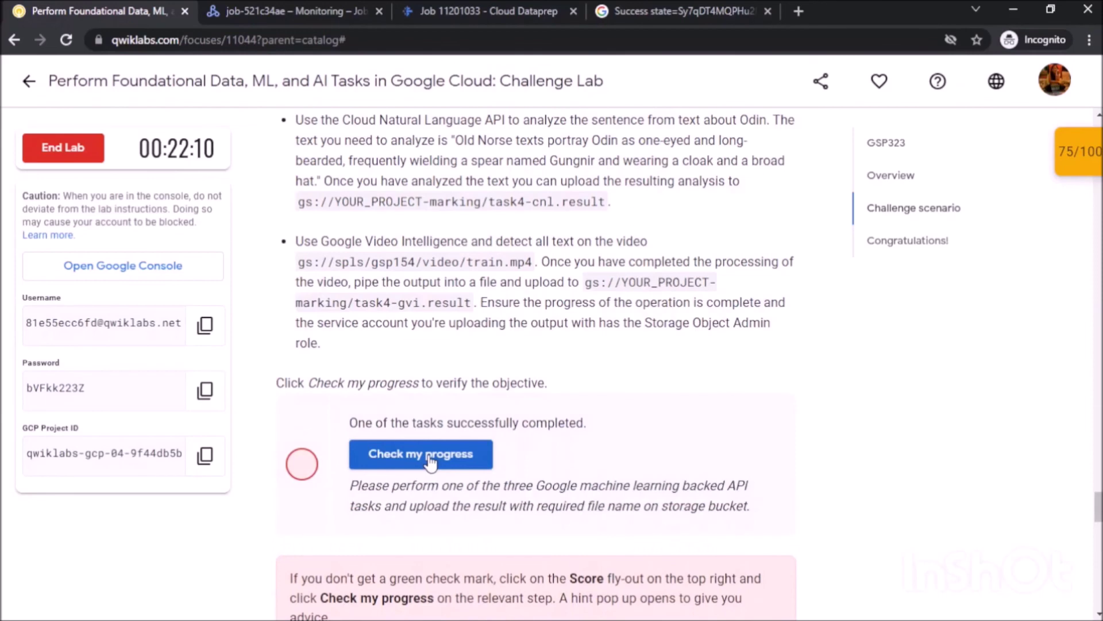
{"action": "left_click", "coordinate": [429, 459]}
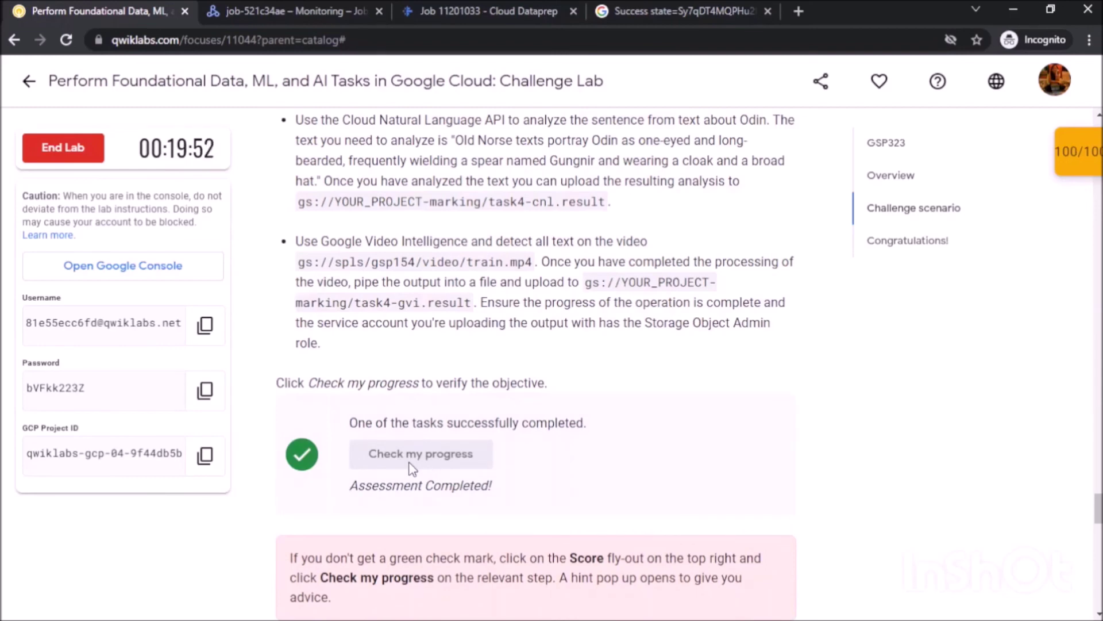
{"action": "scroll", "coordinate": [412, 469], "scroll_direction": "down", "scroll_amount": 5}
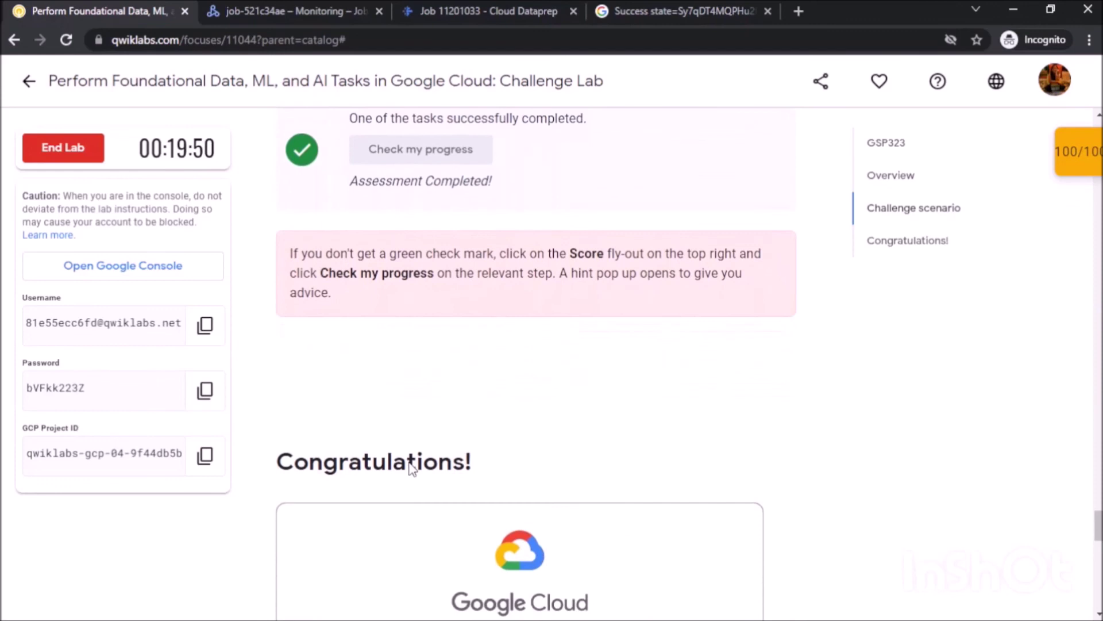
{"action": "scroll", "coordinate": [412, 468], "scroll_direction": "down", "scroll_amount": 4}
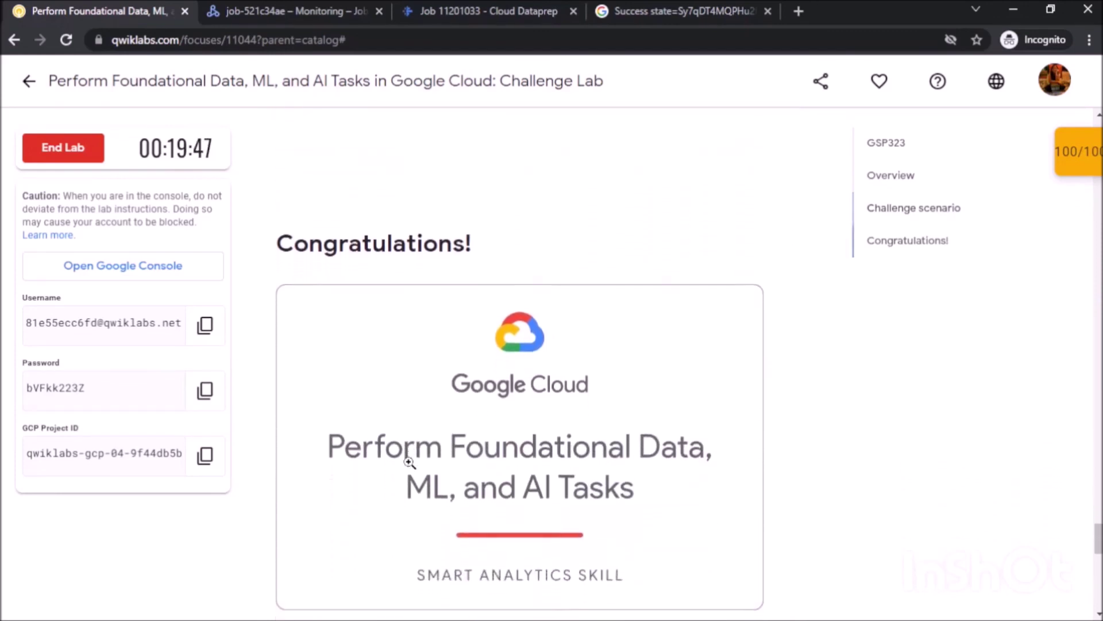